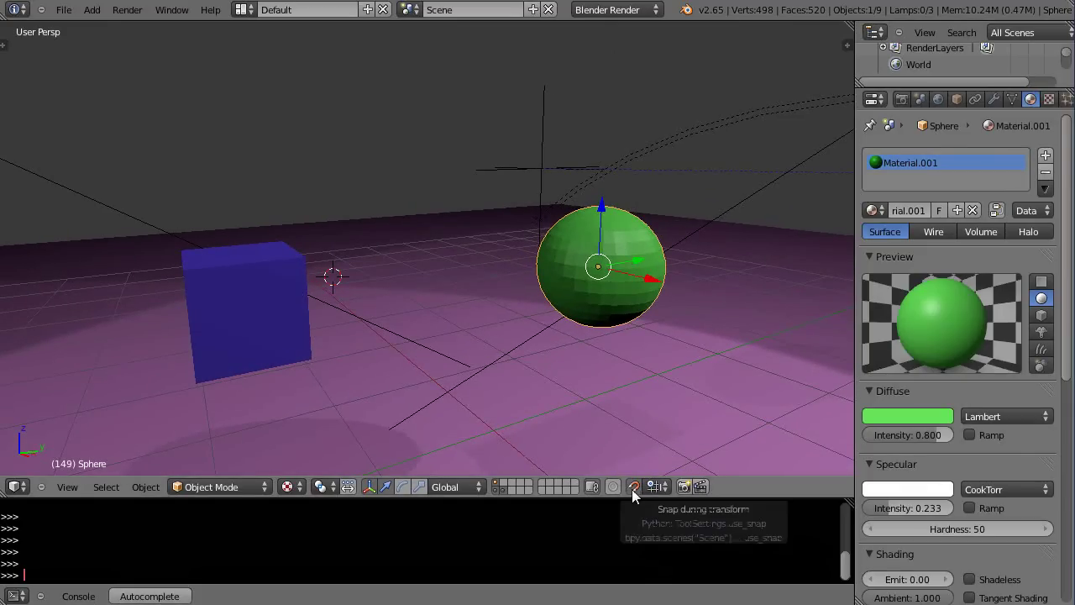
Toggle snapping during transform off and on again, and try to move the sphere along the X axis
left_click(634, 487)
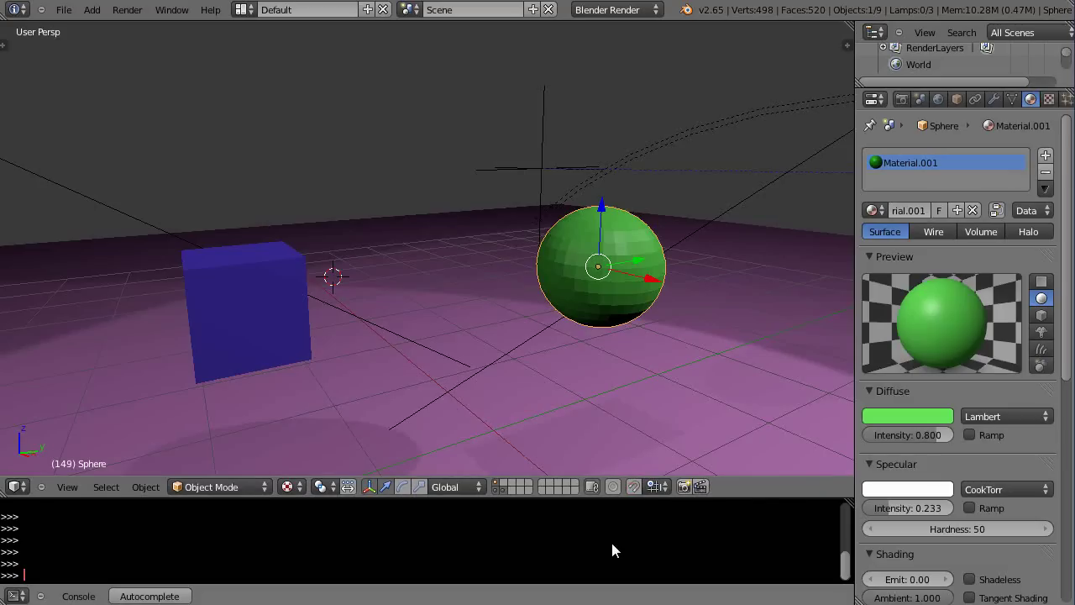
left_click(634, 489)
scroll(605, 407, "down", 2)
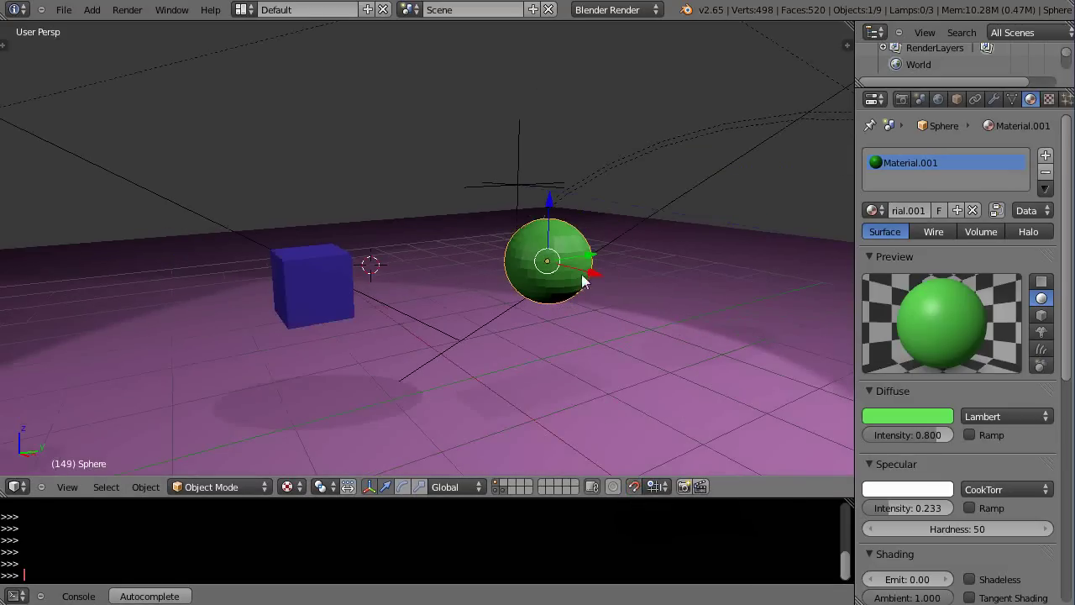
mouse_move(595, 274)
left_mouse_down()
mouse_move(724, 338)
mouse_move(543, 261)
mouse_move(638, 321)
mouse_move(573, 286)
mouse_move(580, 301)
left_mouse_up()
Set the snap element to Vertex and look over the snap target options
left_click(660, 484)
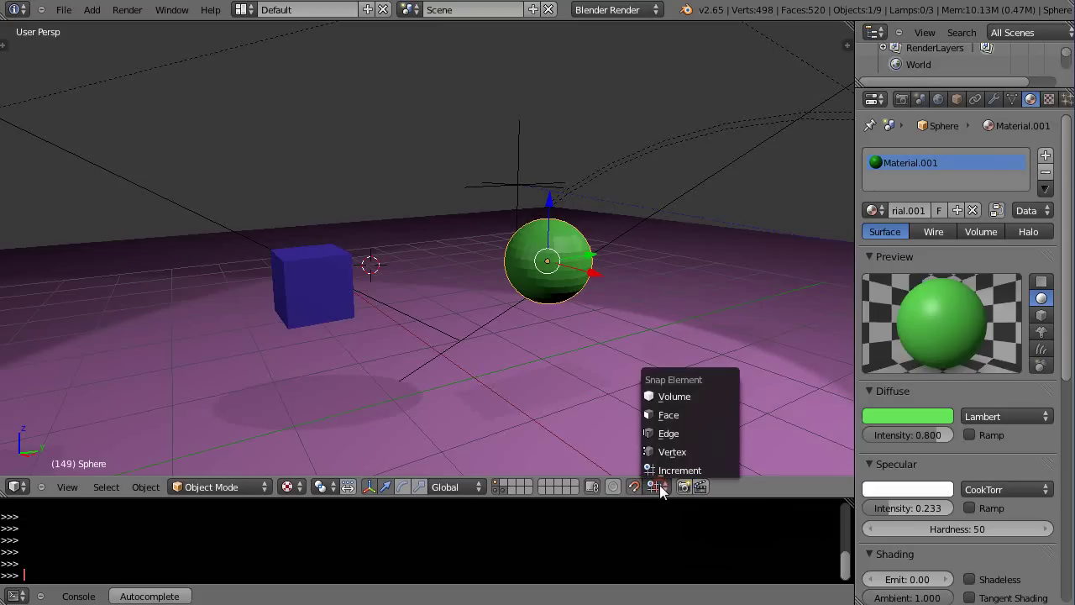
left_click(653, 487)
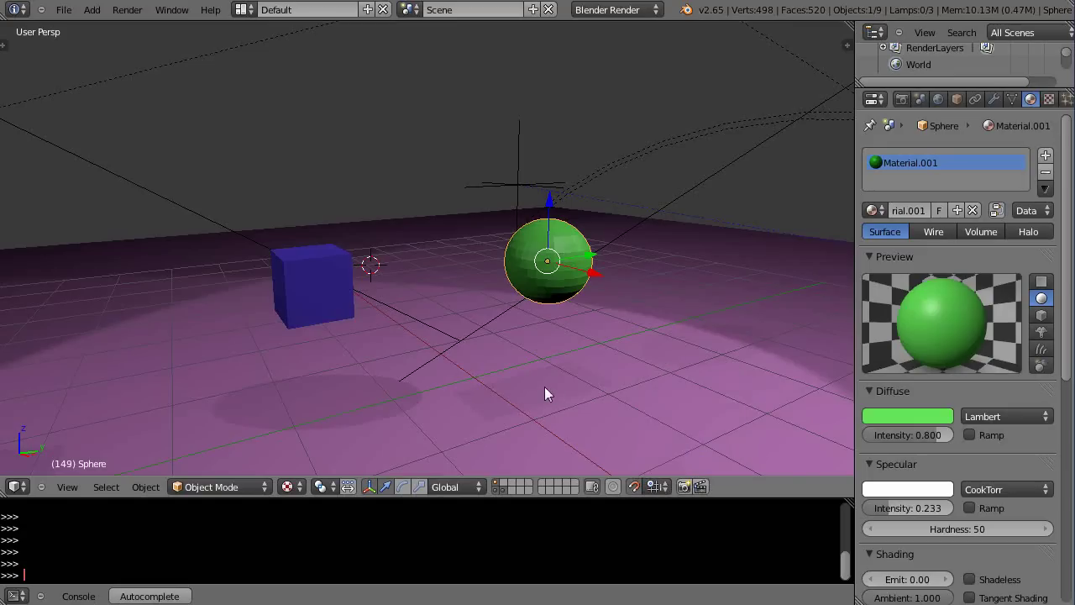
left_click(660, 485)
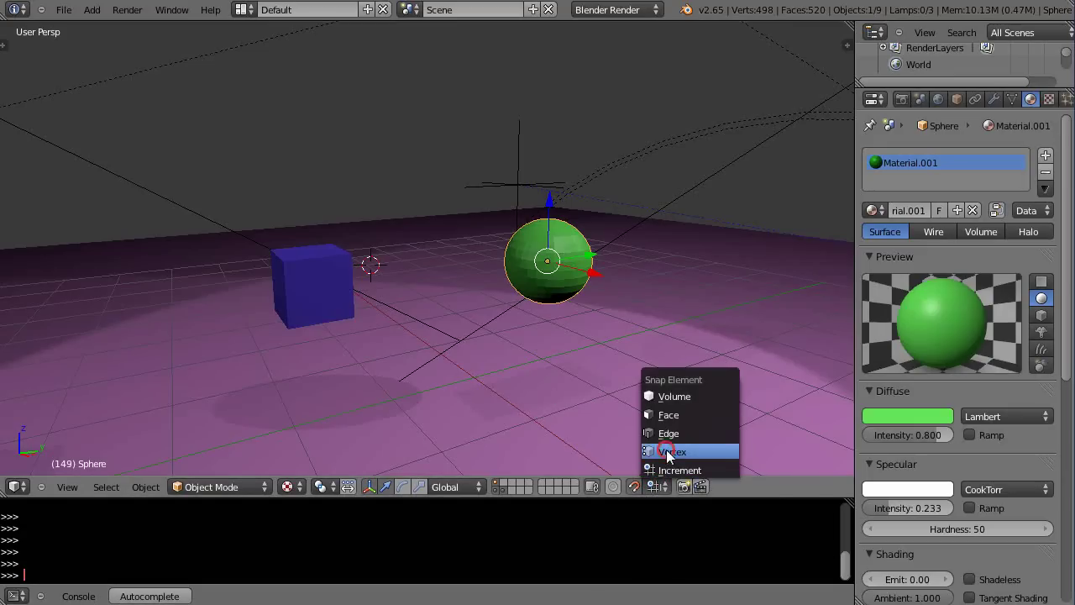
left_click(666, 451)
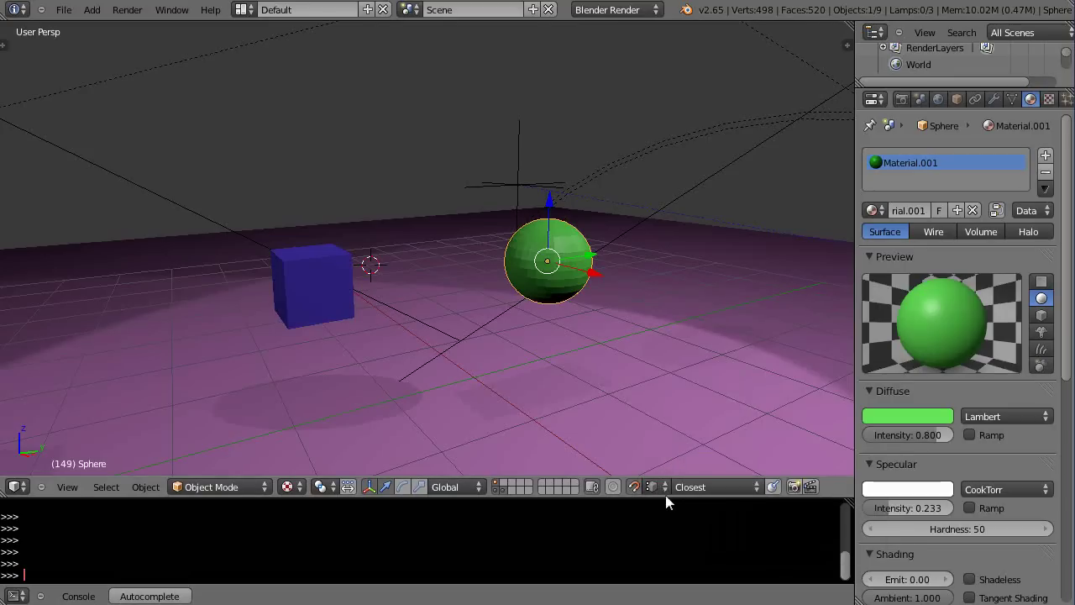
left_click(756, 486)
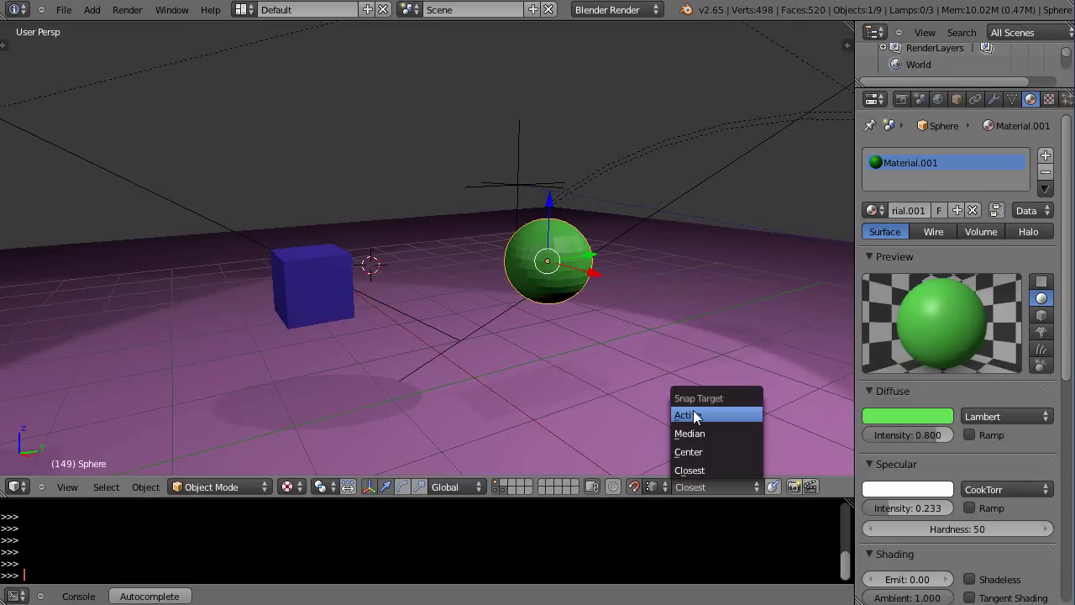
left_click(561, 364)
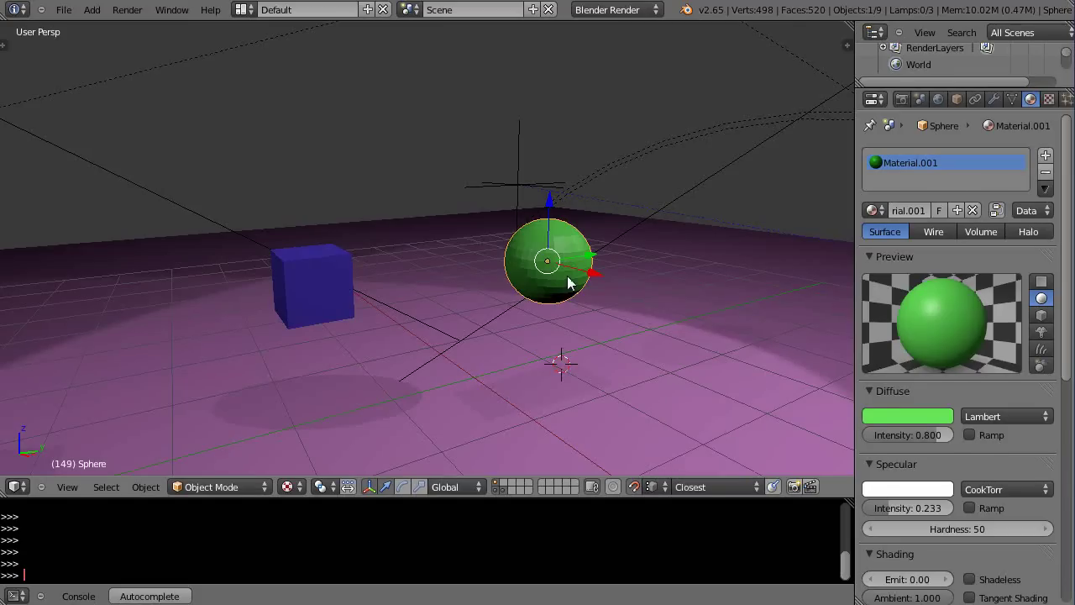
Enter Edit Mode on the green sphere and bring its mesh into close view
key("Tab")
scroll(614, 395, "up", 2)
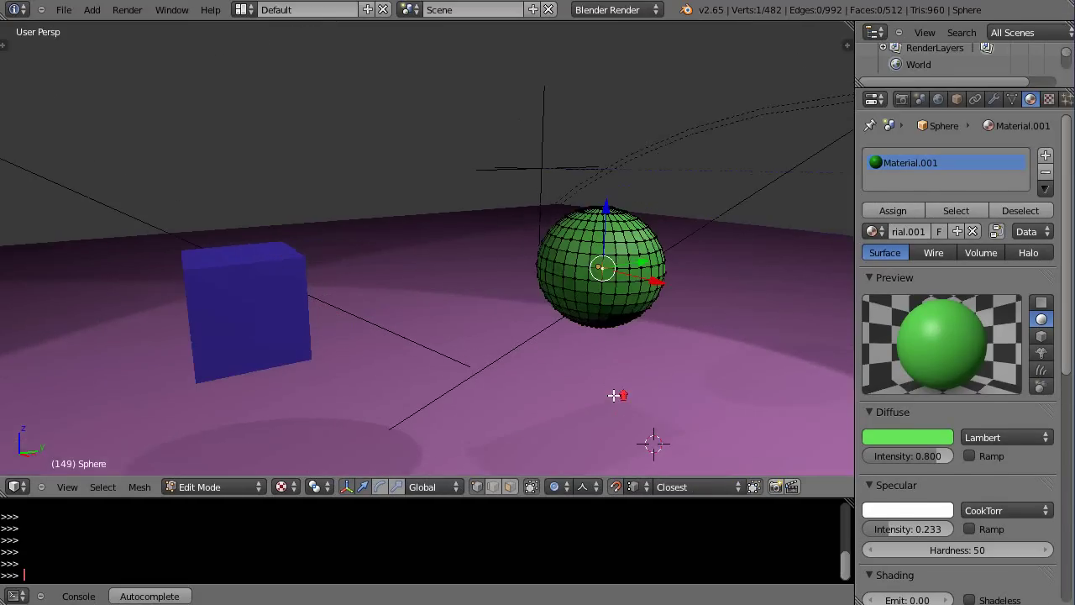
middle_click_drag(689, 378, 588, 365)
scroll(591, 363, "up", 4)
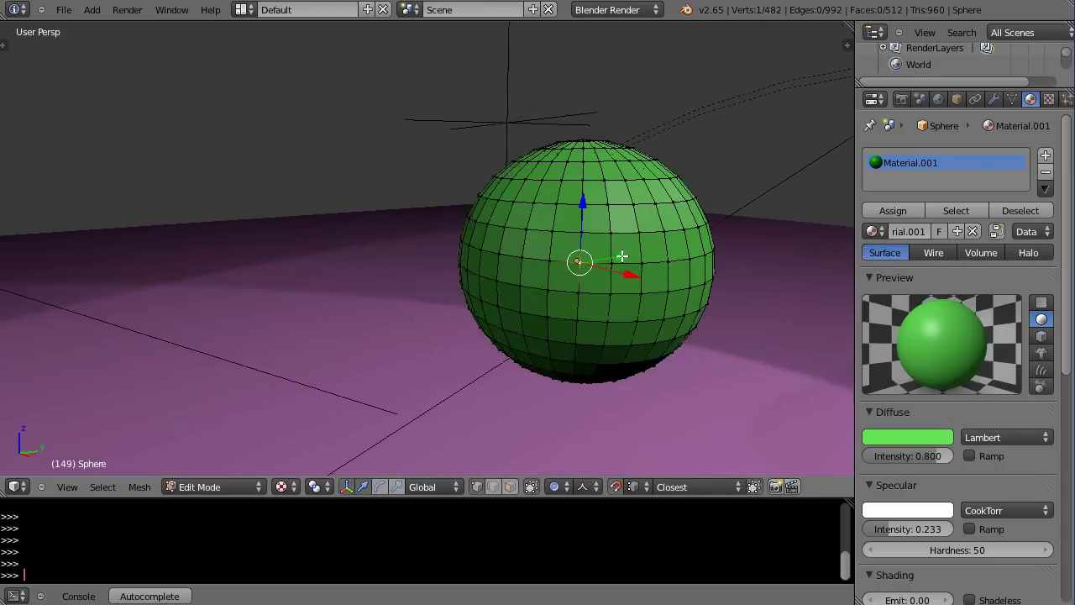
left_click_drag(620, 255, 514, 351)
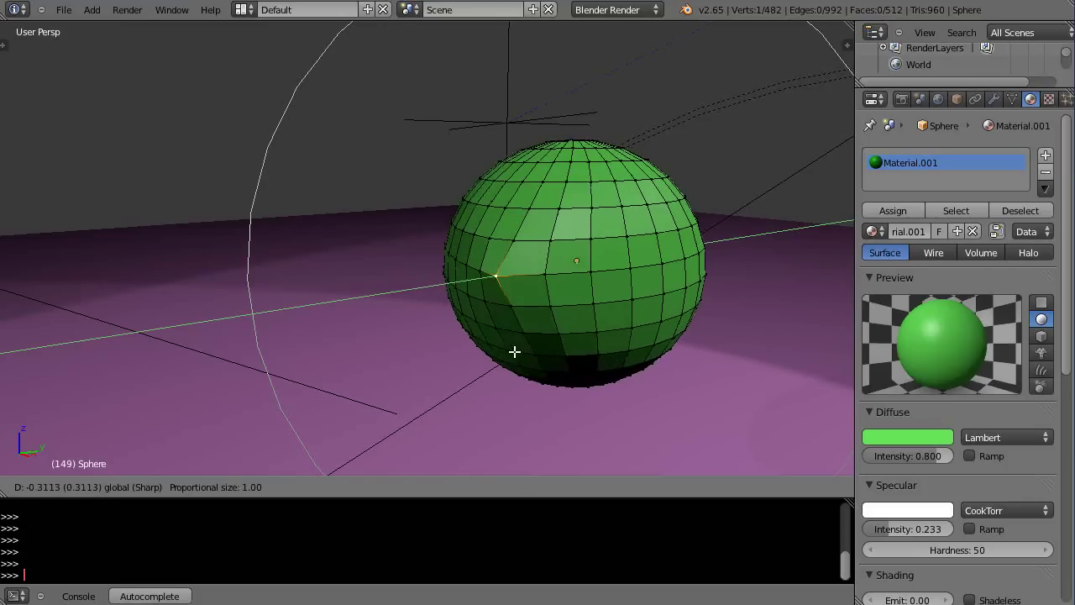
key("Escape")
key("g")
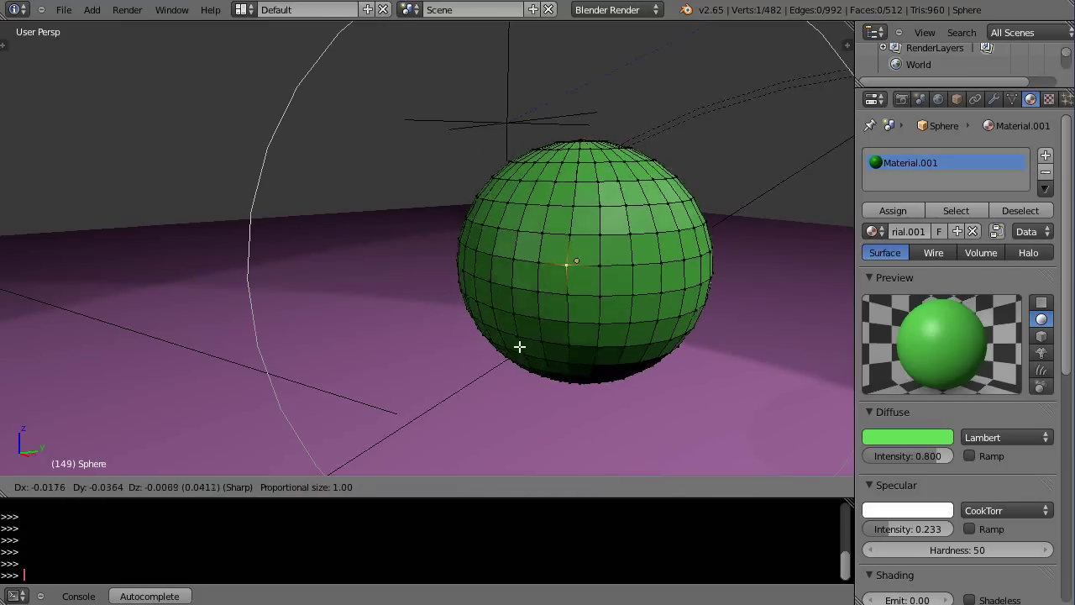
key("Escape")
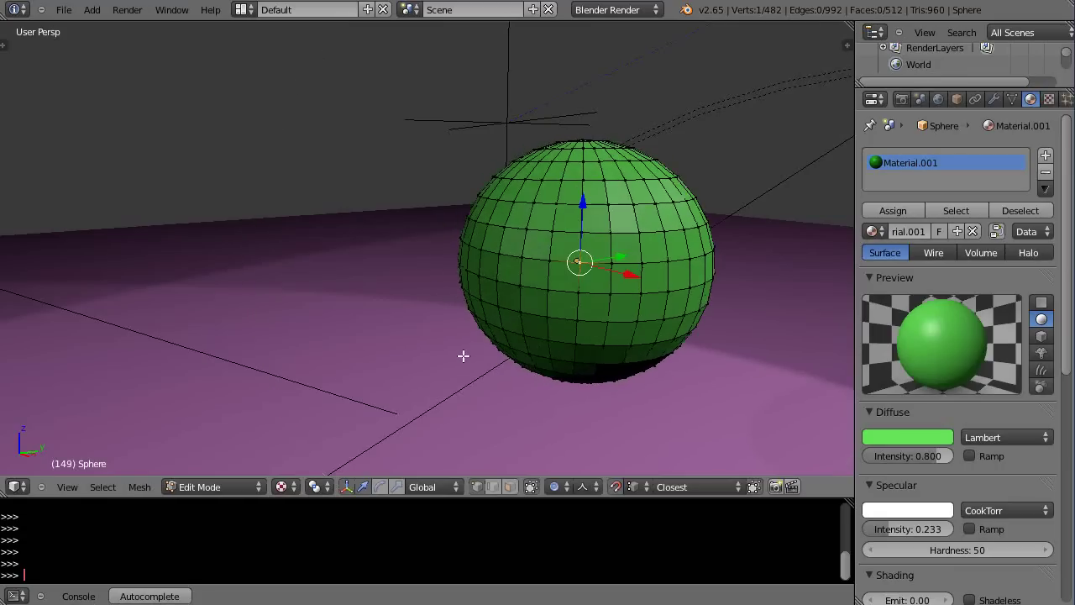
Disable proportional editing and move the selected vertex along the Y axis so it snaps onto a neighbouring vertex
left_click(553, 488)
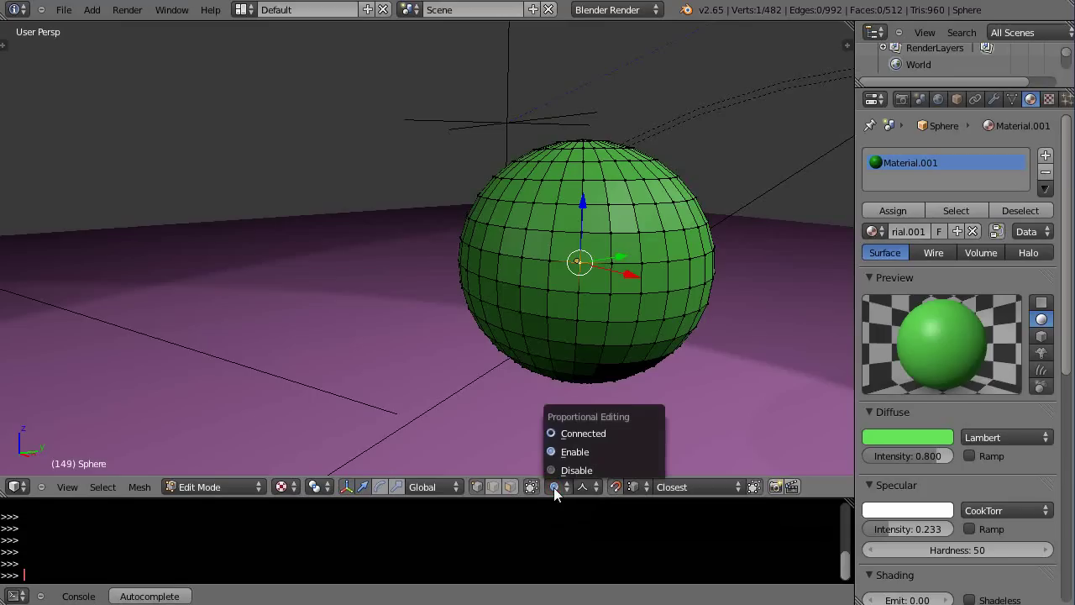
left_click(560, 470)
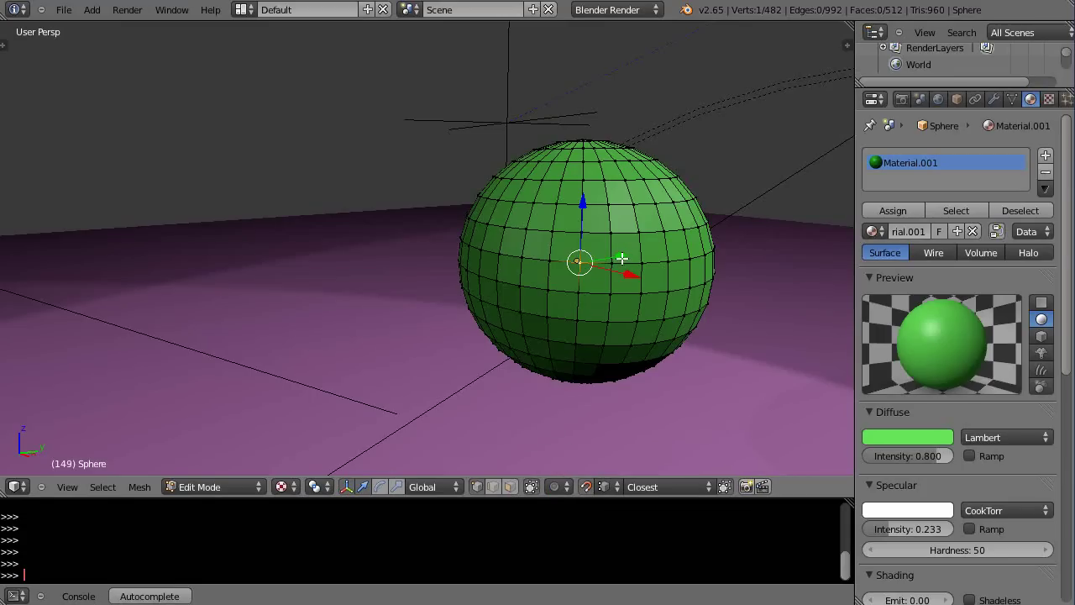
left_click_drag(621, 256, 497, 295)
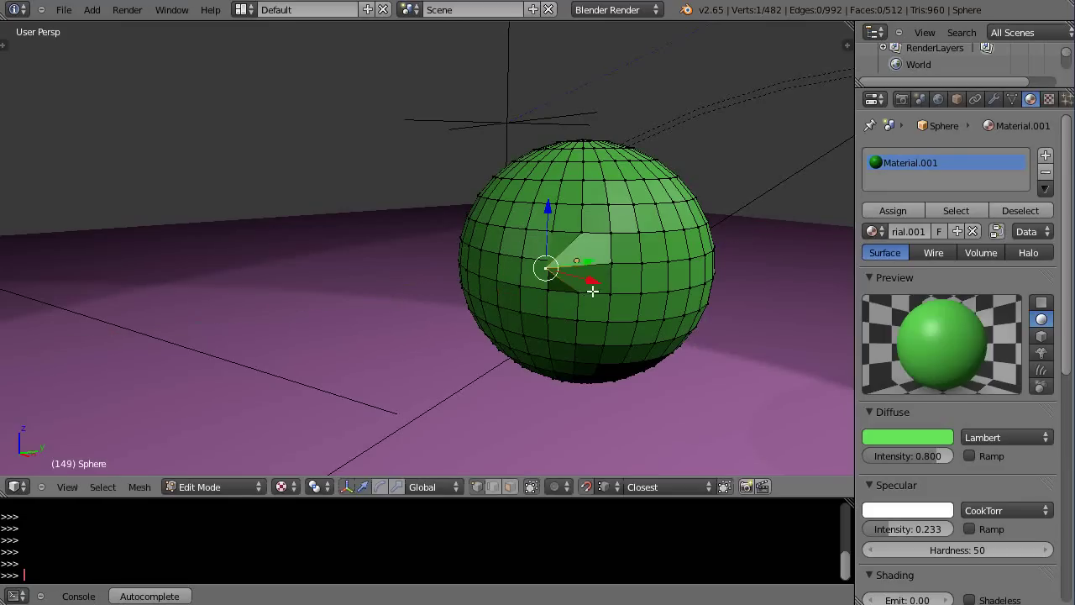
mouse_move(591, 285)
left_mouse_down()
mouse_move(635, 293)
mouse_move(588, 284)
left_mouse_up()
Set the snap target to Center and try to move the selected vertex along the Y and Z axes
left_click(670, 487)
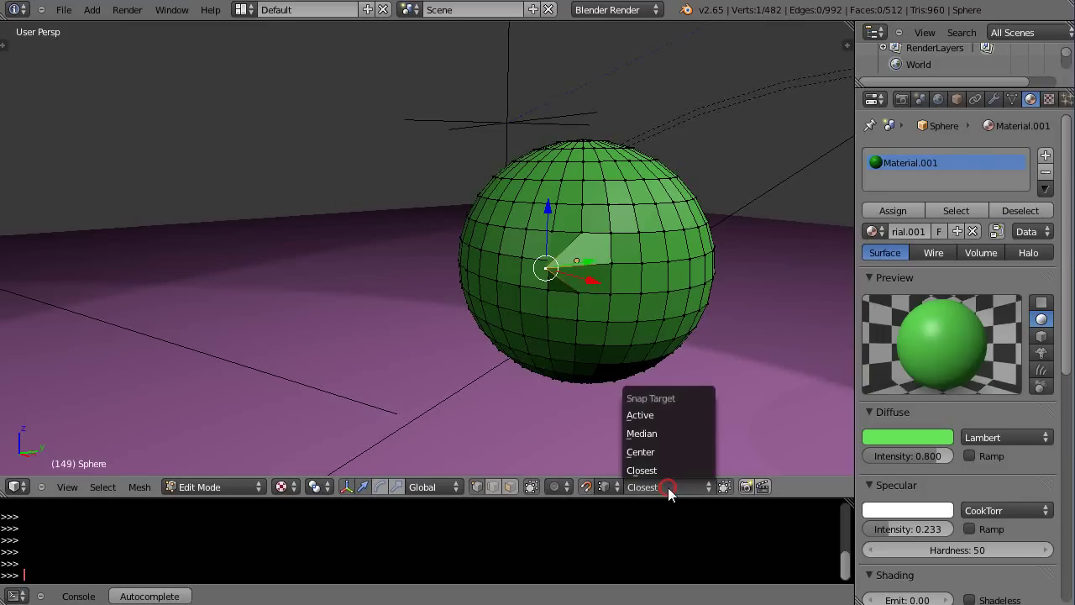
left_click(631, 452)
mouse_move(578, 262)
left_mouse_down()
mouse_move(556, 272)
mouse_move(580, 272)
left_mouse_up()
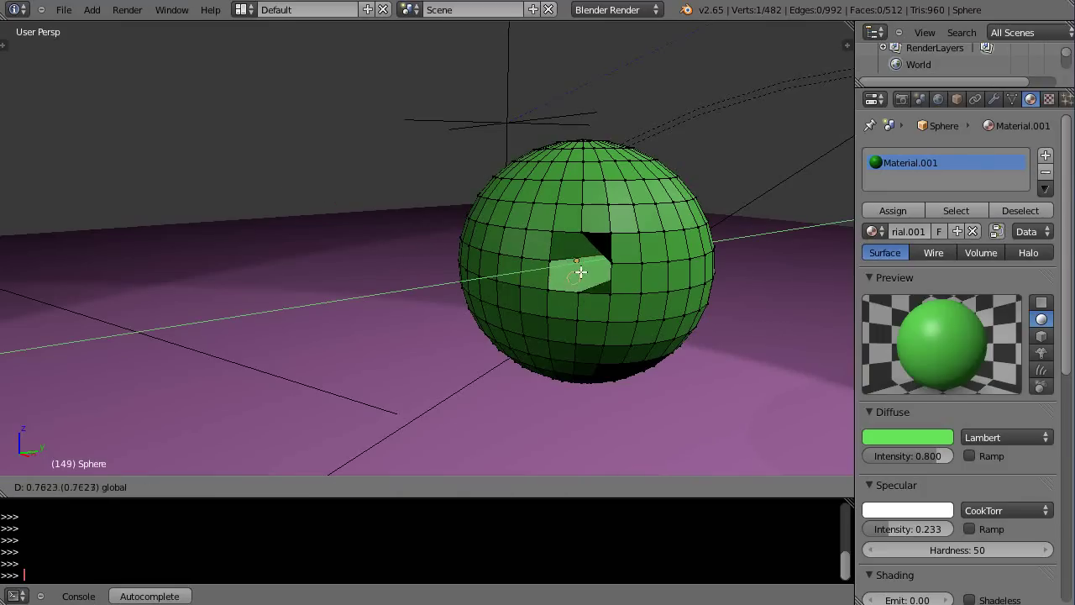
left_click(580, 272)
middle_click_drag(590, 336, 578, 249)
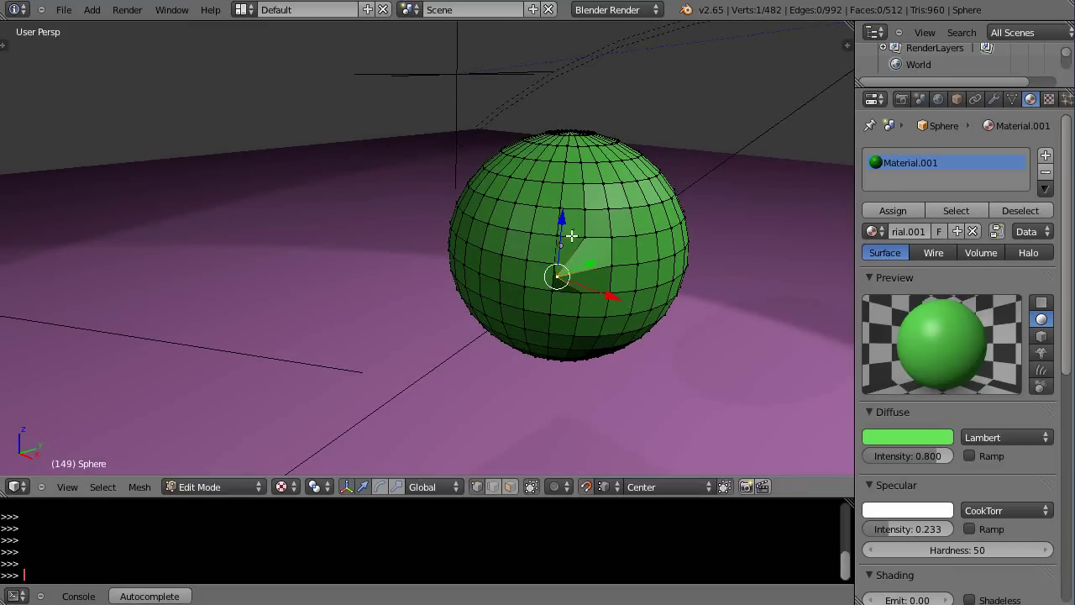
mouse_move(563, 220)
left_mouse_down()
mouse_move(564, 163)
mouse_move(566, 229)
mouse_move(567, 217)
left_mouse_up()
middle_click_drag(588, 422, 580, 408)
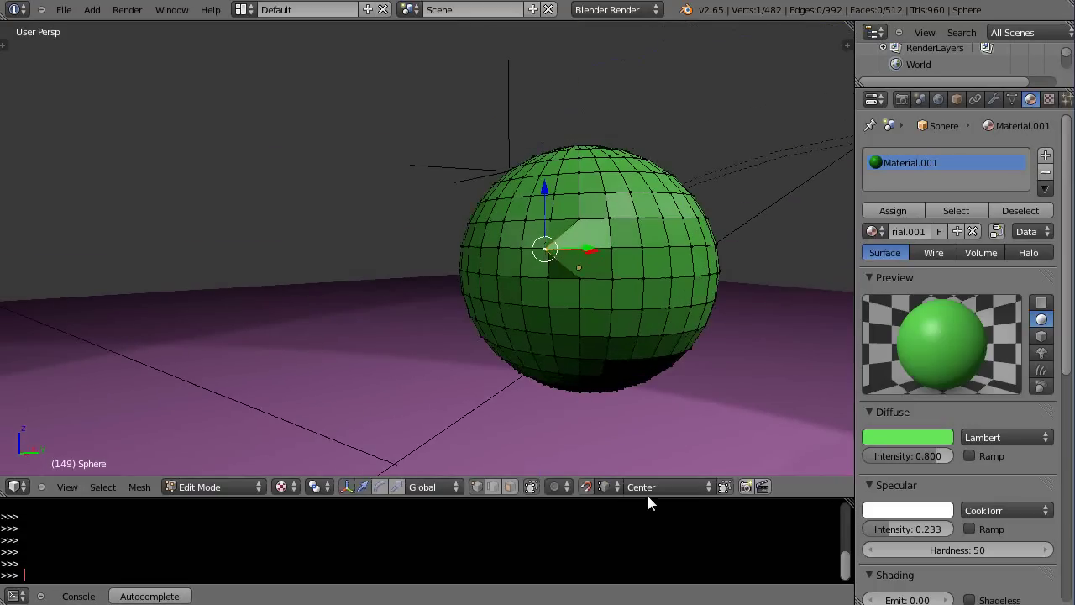
Set the snap element to Increment and undo the last vertex move on the sphere
left_click(605, 487)
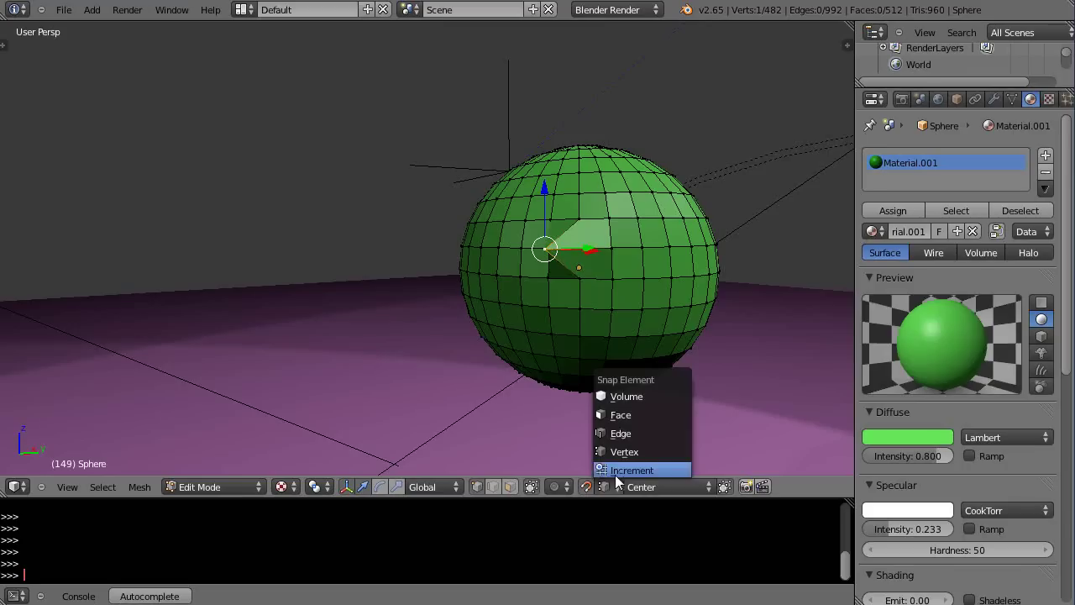
left_click(621, 472)
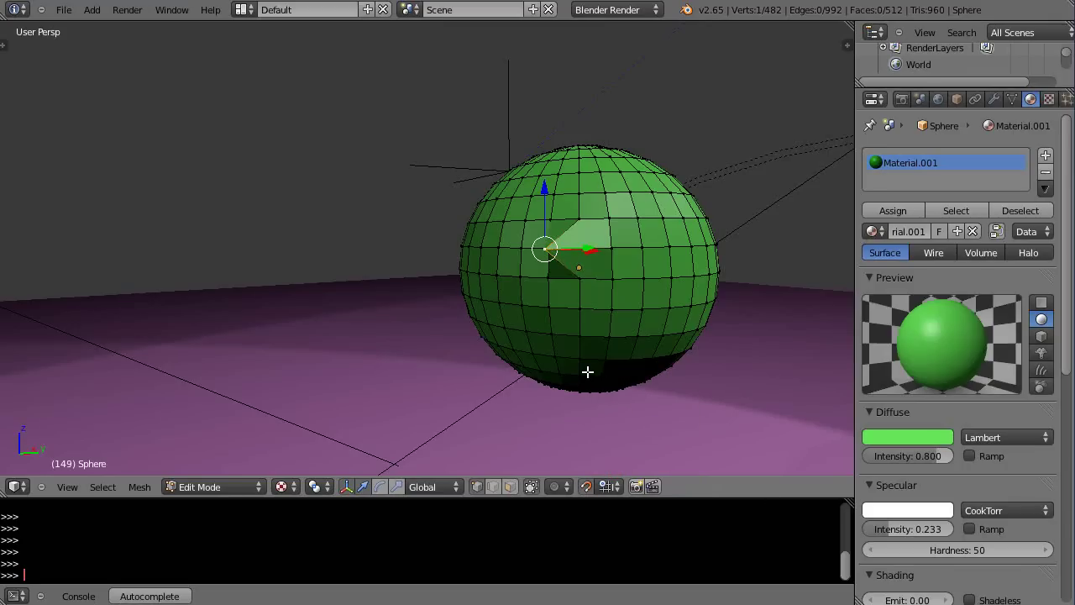
key("ctrl+z")
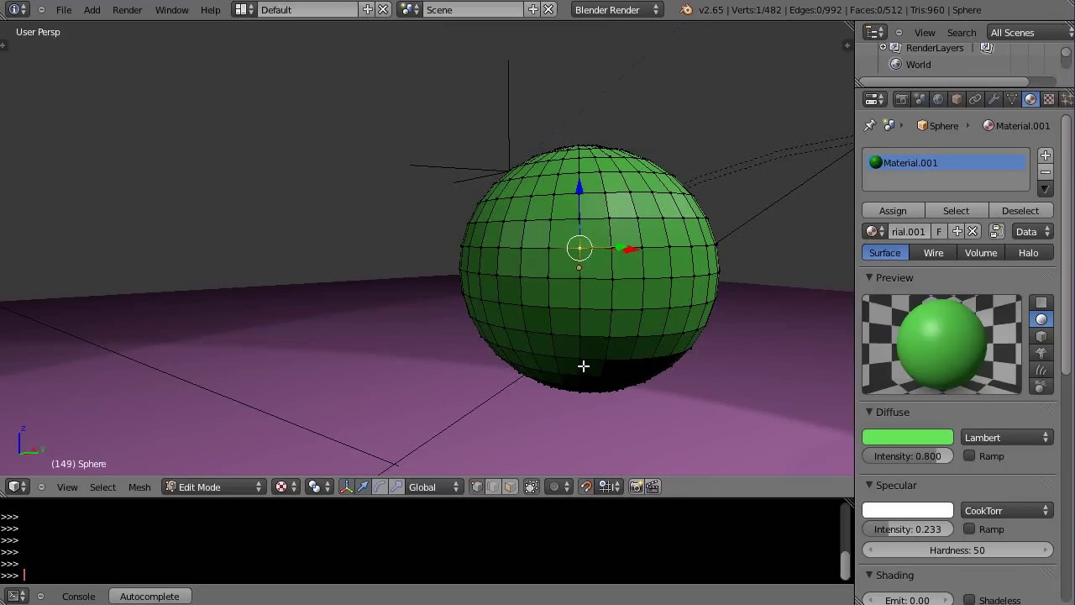
Turn off limiting selection to visible geometry so the far side of the sphere's mesh is selectable
scroll(584, 366, "down", 2)
middle_click_drag(583, 367, 547, 389)
left_click(533, 486)
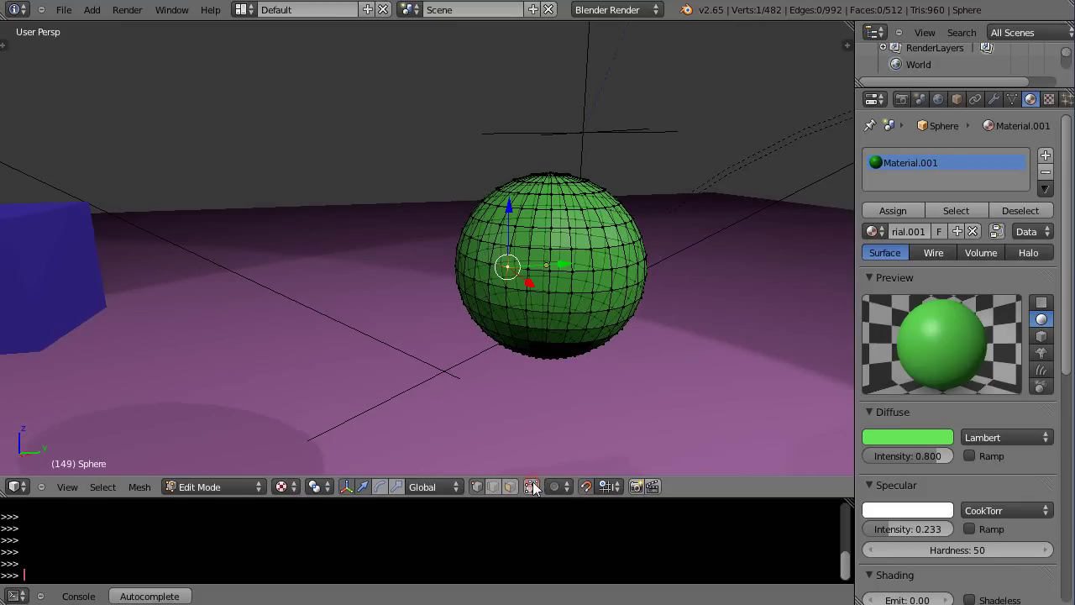
Enable proportional editing and look over its falloff types
left_click(561, 486)
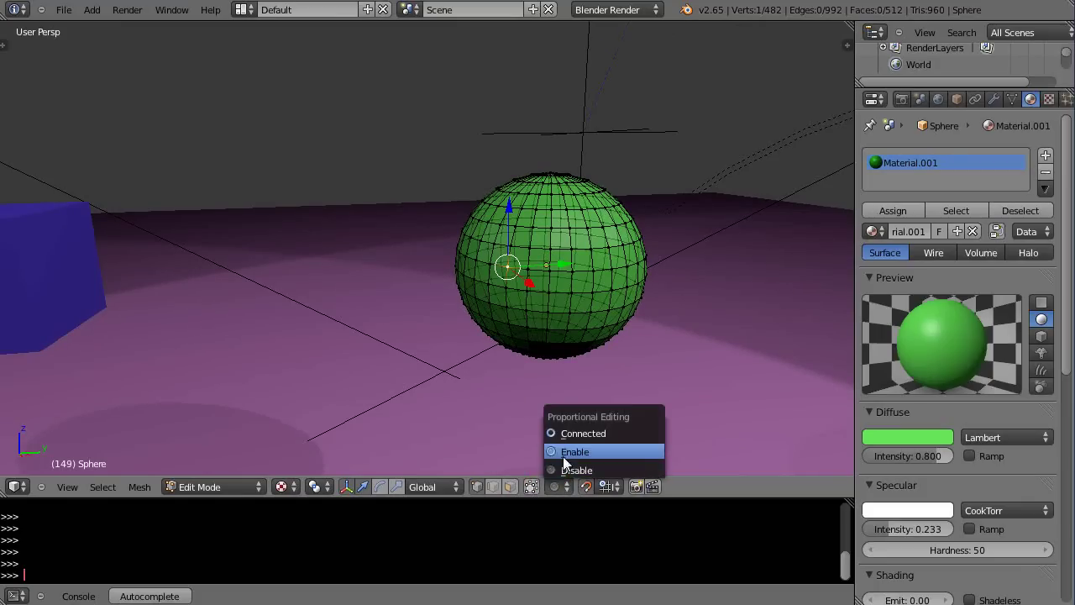
left_click(563, 452)
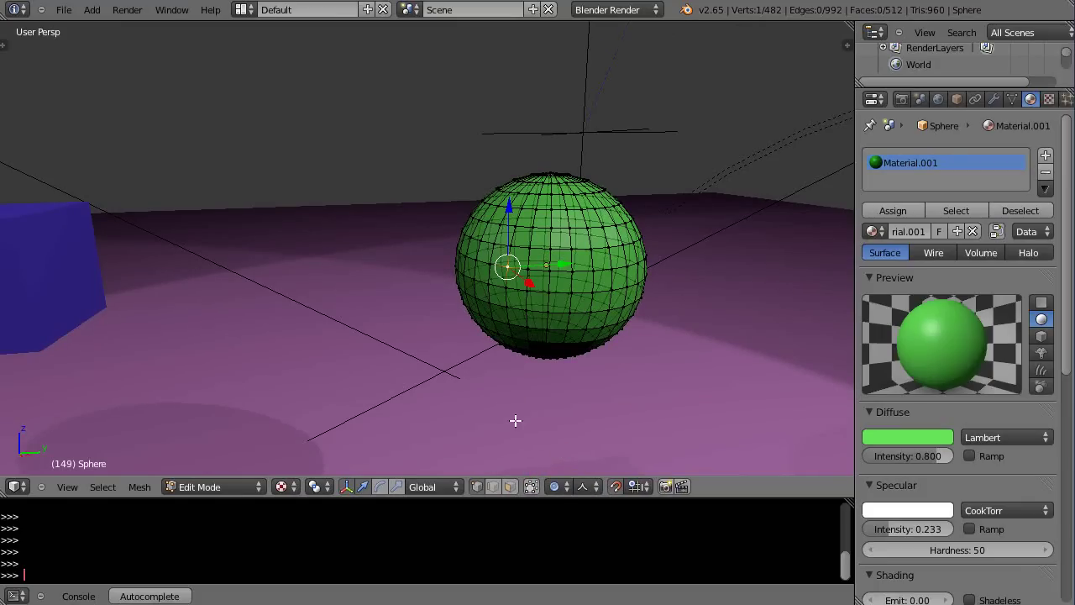
left_click(589, 486)
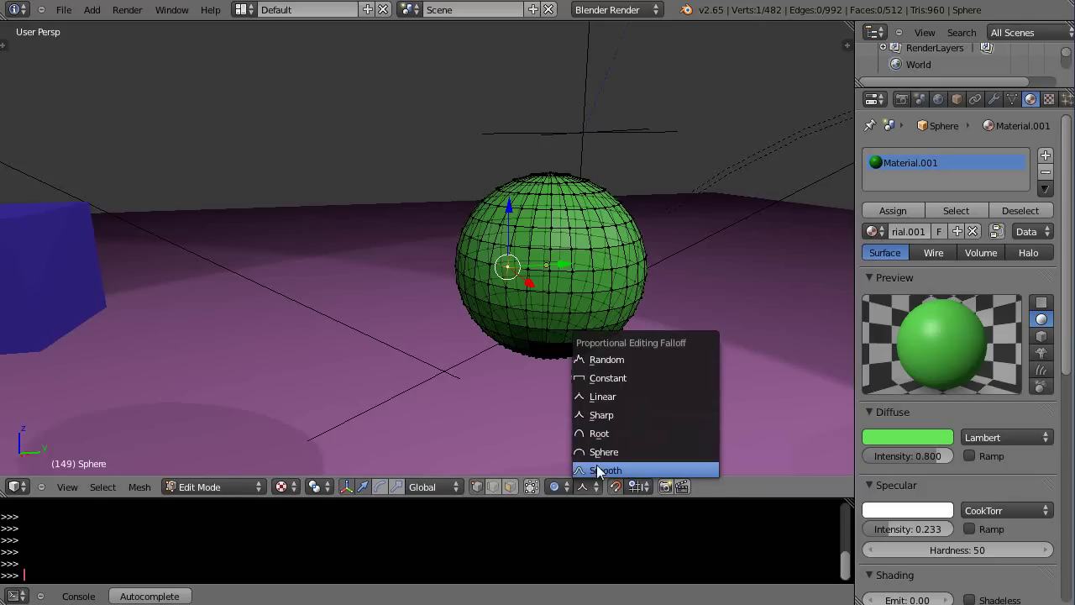
left_click(596, 433)
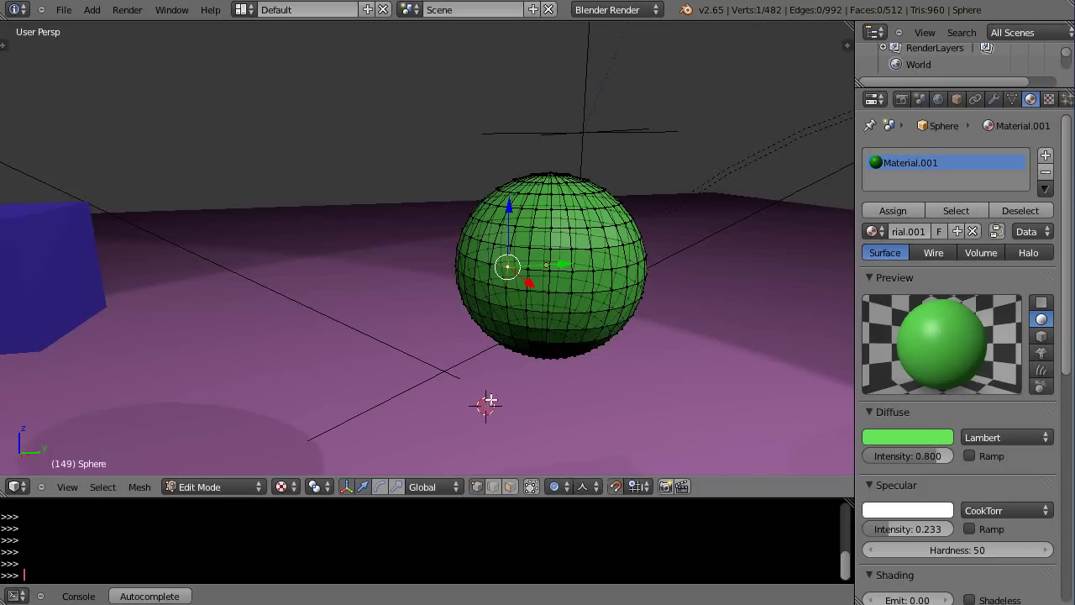
Switch to edge select mode and select the horizontal edge loop just above the sphere's middle
scroll(487, 401, "down", 4)
middle_click_drag(512, 390, 426, 412, "shift")
scroll(443, 375, "up", 3)
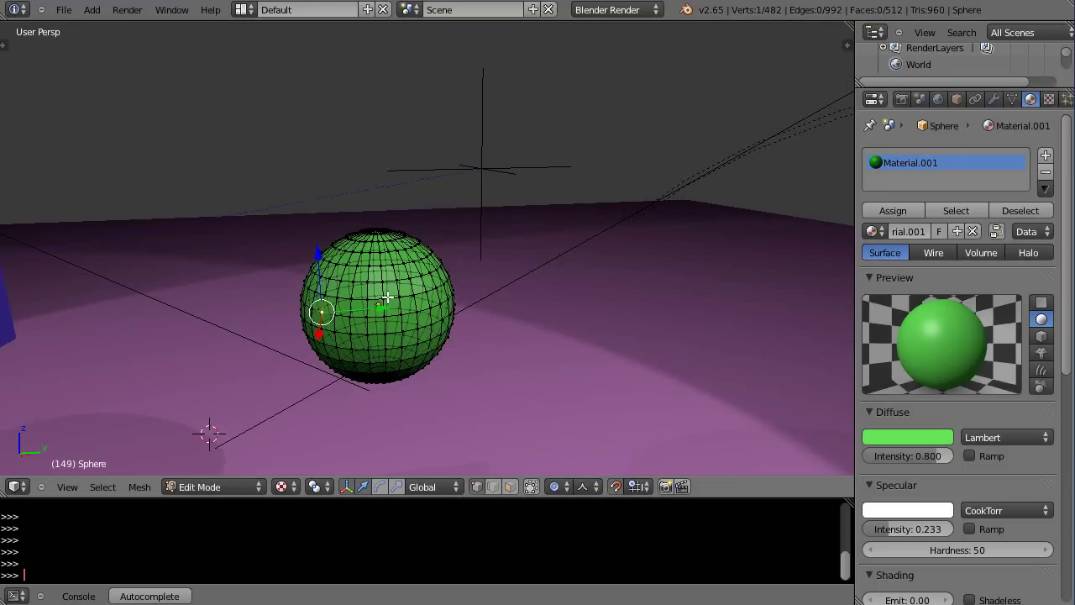
middle_click_drag(360, 343, 434, 415)
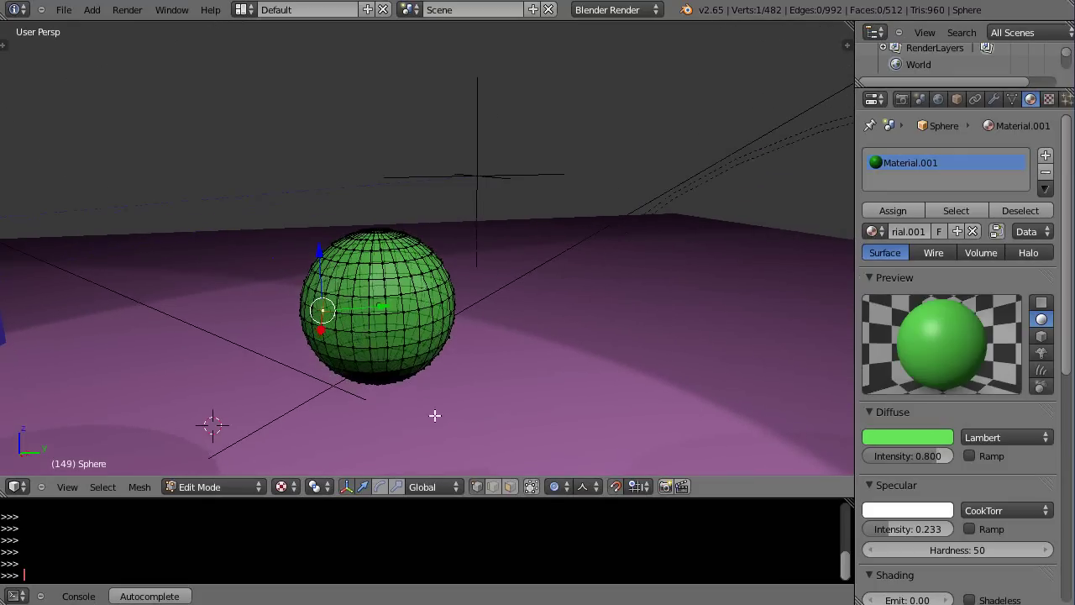
left_click(491, 486)
scroll(386, 369, "up", 2)
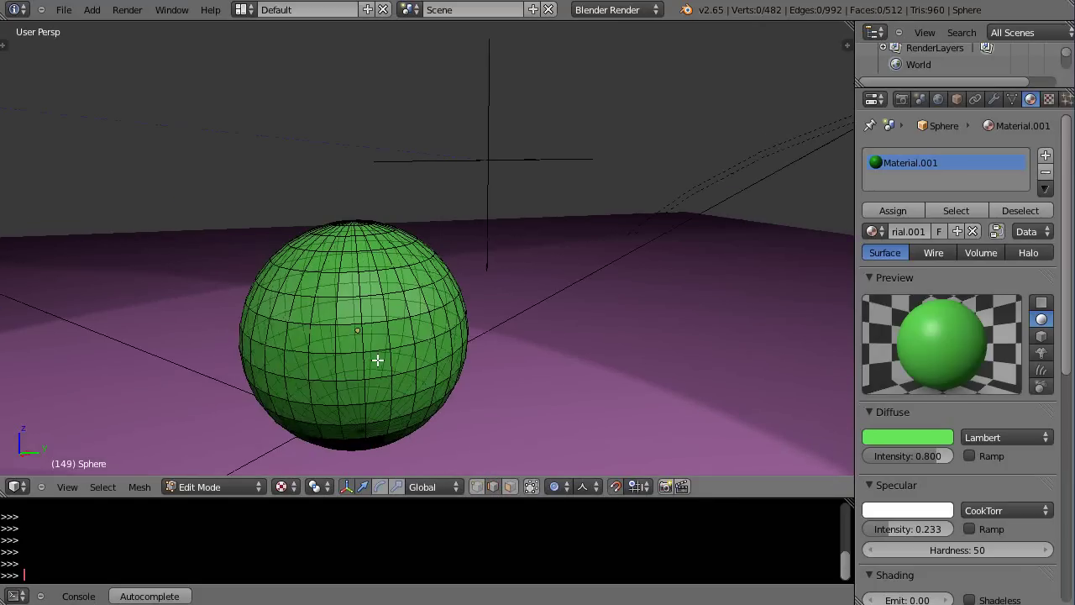
right_click(345, 324, "alt")
middle_click_drag(404, 365, 347, 380)
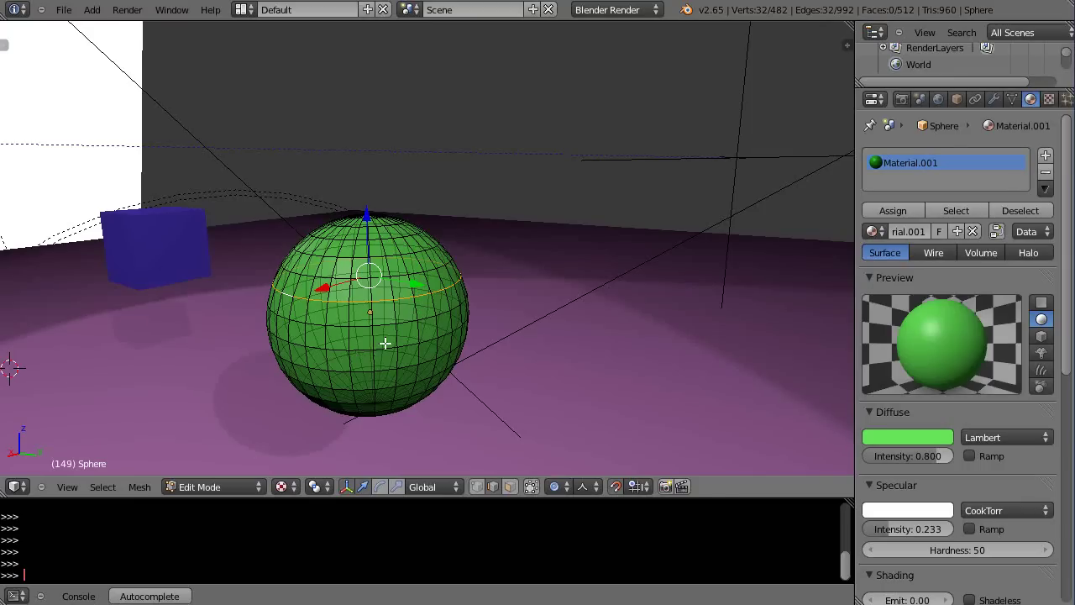
scroll(385, 343, "up", 2)
scroll(431, 270, "down", 3)
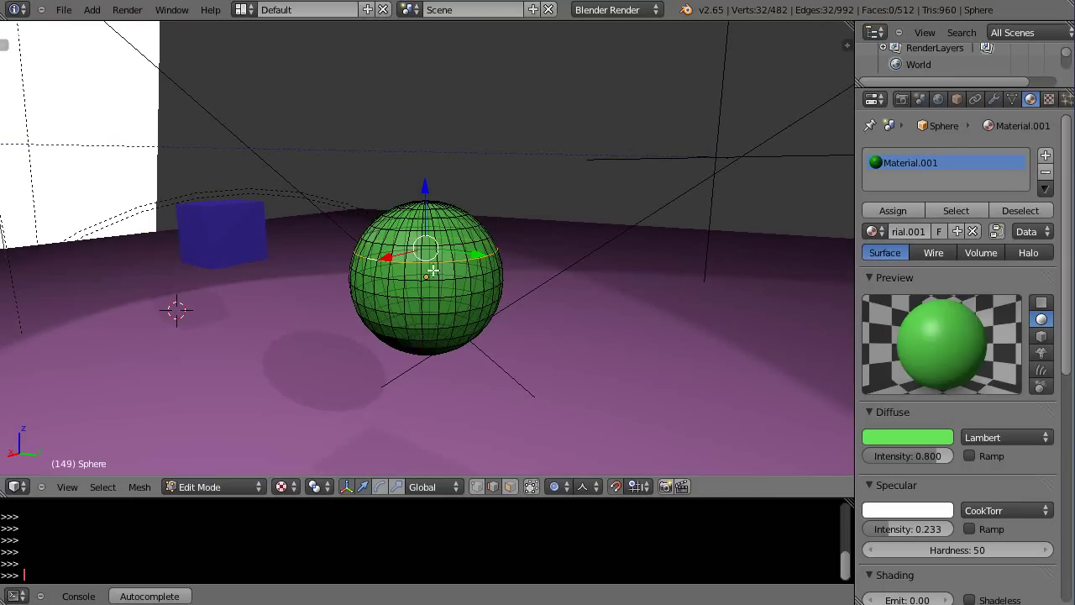
mouse_move(466, 380)
middle_mouse_down()
mouse_move(502, 396)
mouse_move(547, 240)
mouse_move(484, 420)
mouse_move(593, 418)
mouse_move(423, 391)
mouse_move(436, 404)
mouse_move(482, 386)
mouse_move(463, 379)
mouse_move(475, 380)
middle_mouse_up()
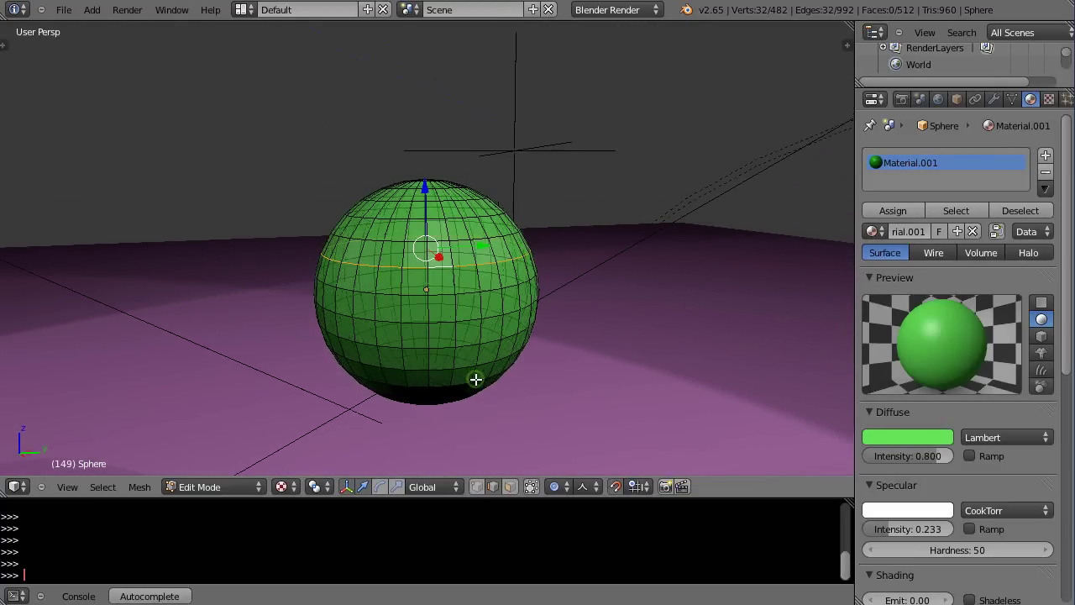
middle_click_drag(445, 408, 451, 319)
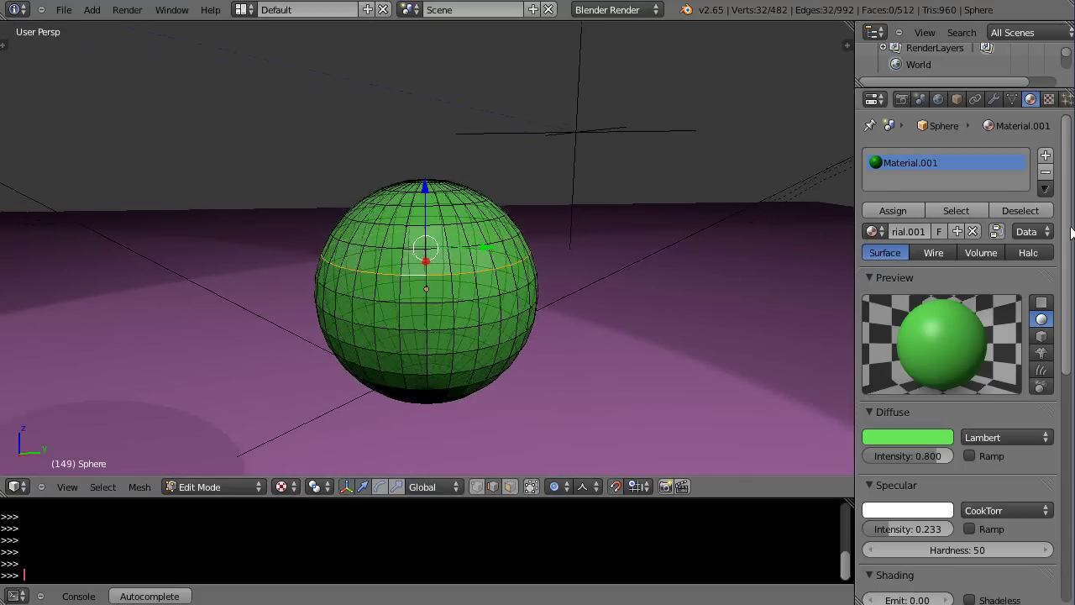
scroll(1033, 504, "down", 10)
scroll(1029, 501, "up", 3)
scroll(1029, 486, "up", 1)
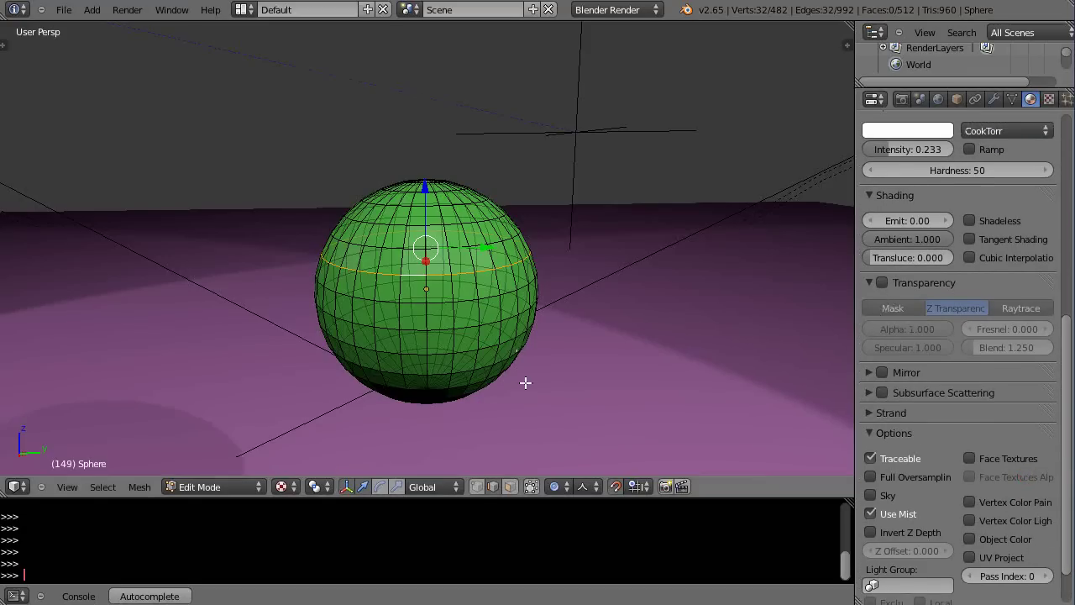
With selection not limited to visible geometry, box-select the sphere's top cap through the mesh and undo that selection
left_click(533, 488)
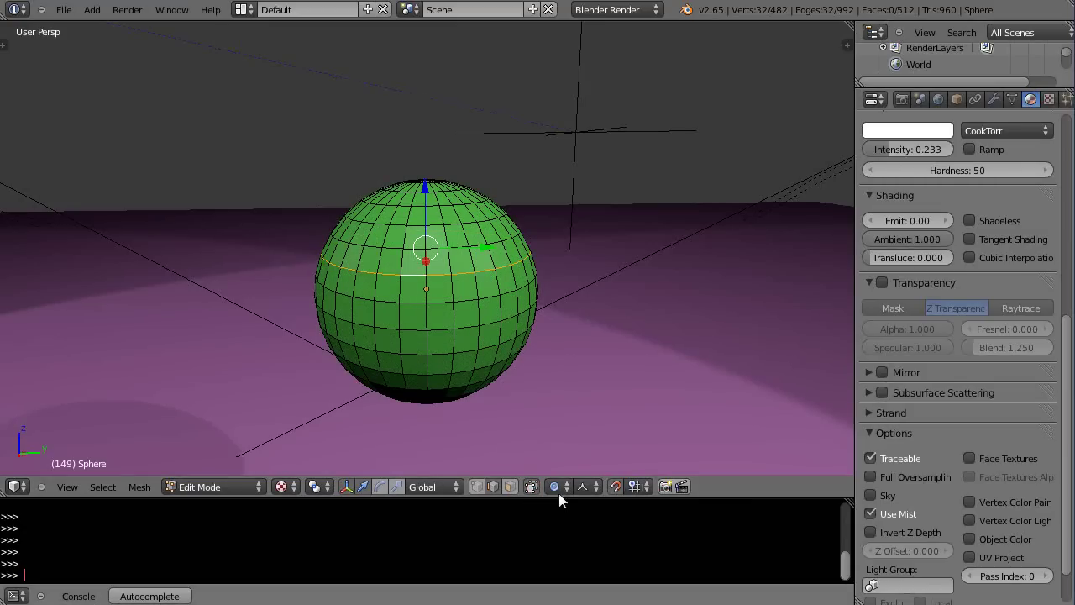
left_click(534, 487)
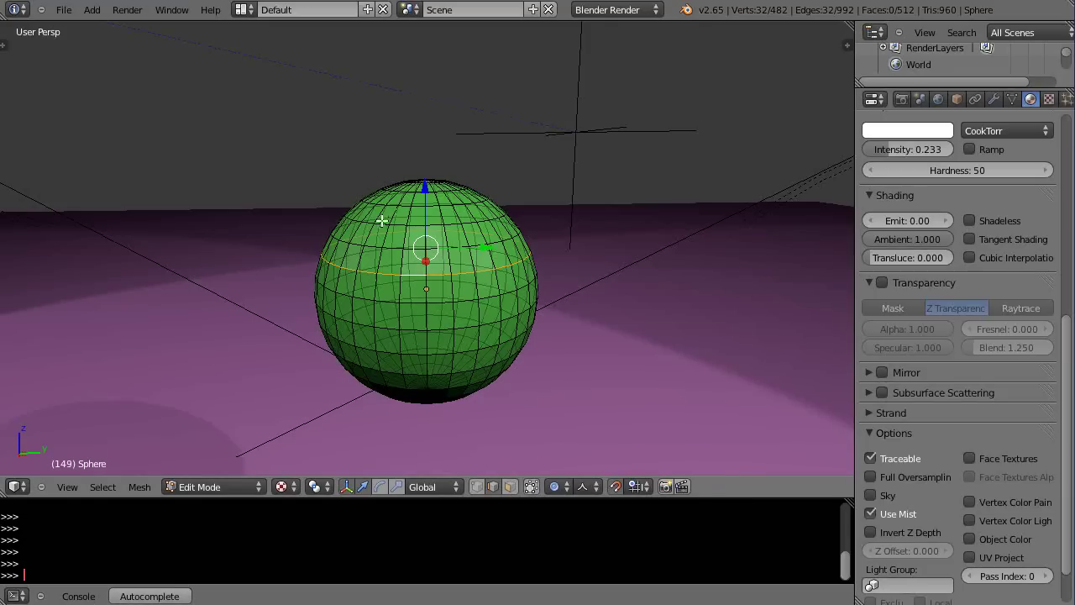
middle_click_drag(465, 323, 461, 311)
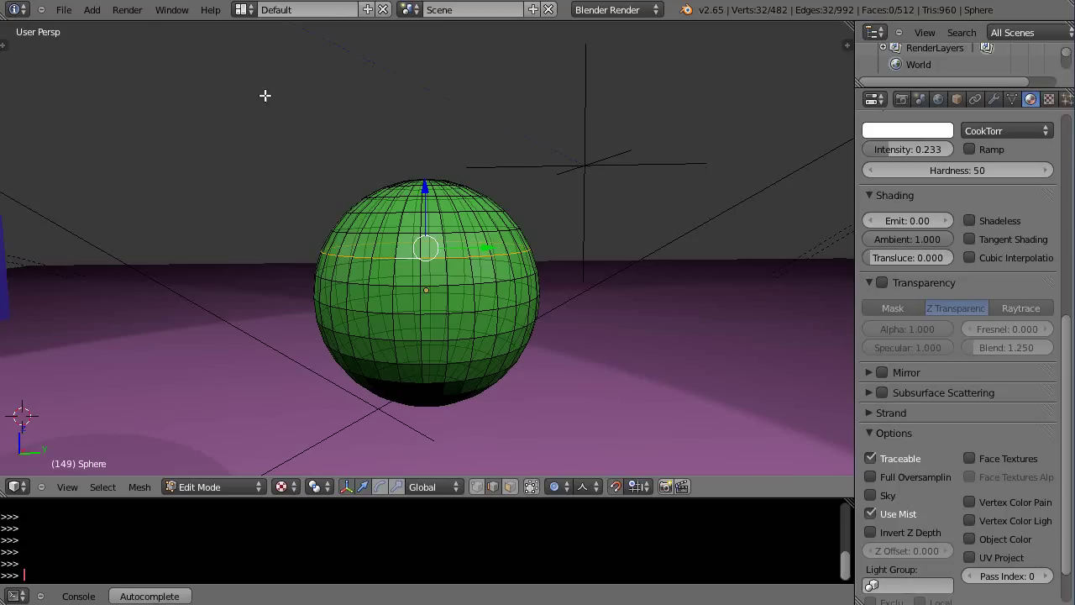
key("b")
left_click_drag(296, 138, 545, 219)
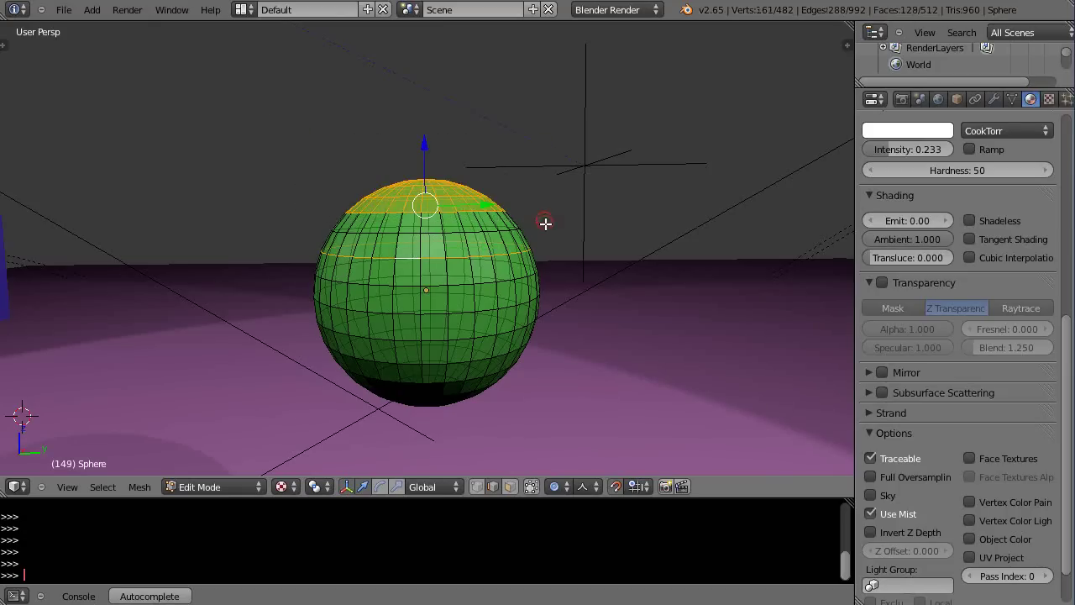
mouse_move(570, 247)
middle_mouse_down()
mouse_move(379, 271)
mouse_move(600, 243)
mouse_move(355, 286)
mouse_move(494, 280)
mouse_move(580, 242)
middle_mouse_up()
key("ctrl+z")
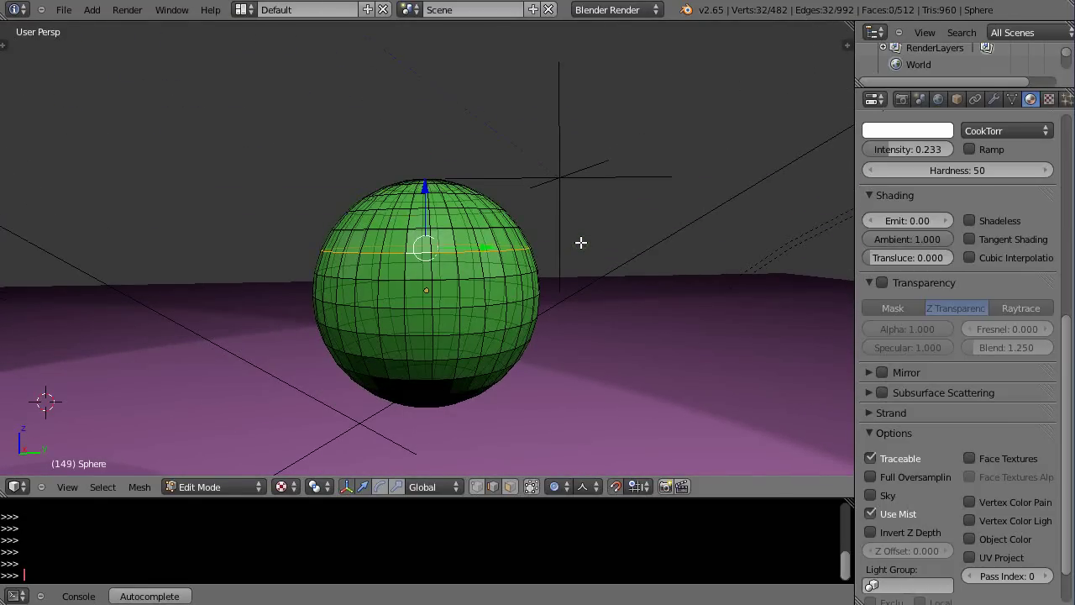
Limit selection to visible geometry, box-select the sphere's top cap and undo that selection
left_click(531, 486)
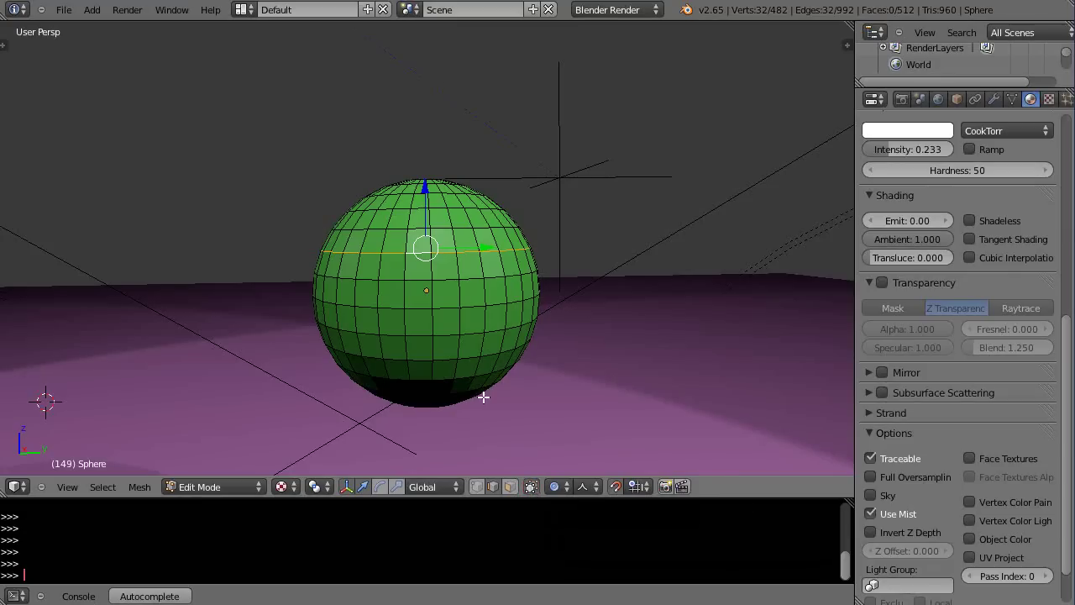
middle_click_drag(482, 420, 500, 420)
key("b")
left_click_drag(266, 104, 515, 219)
left_click_drag(552, 222, 550, 222)
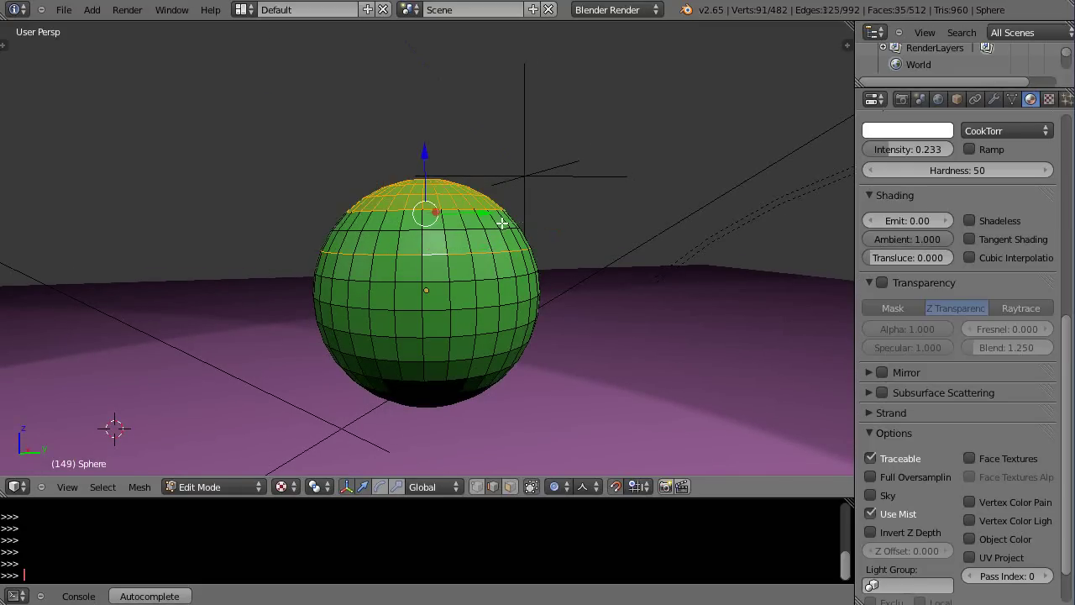
middle_click_drag(575, 251, 582, 274)
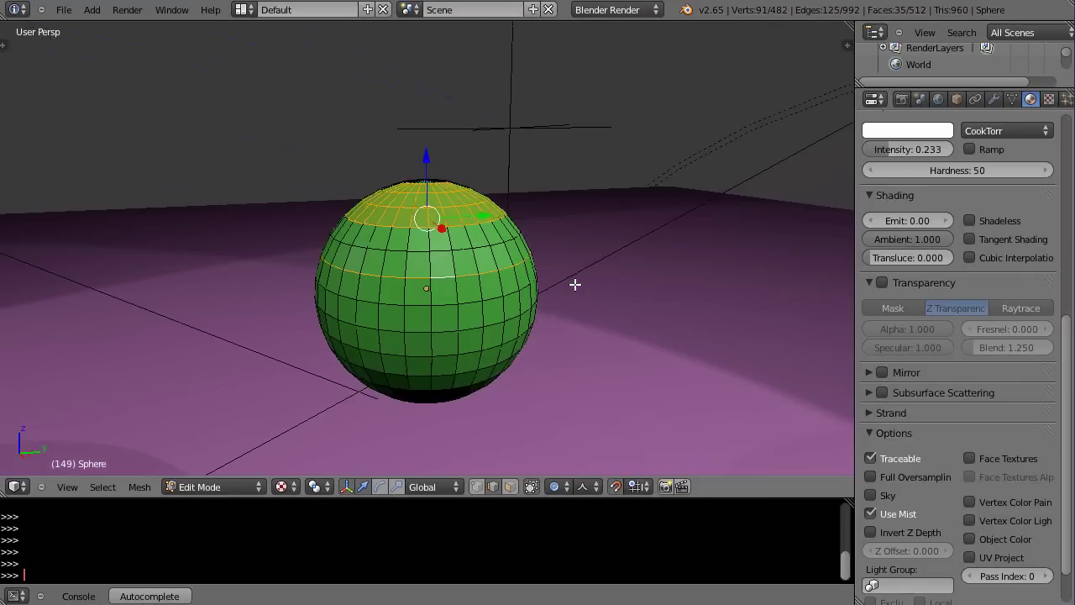
right_click(574, 285, "alt")
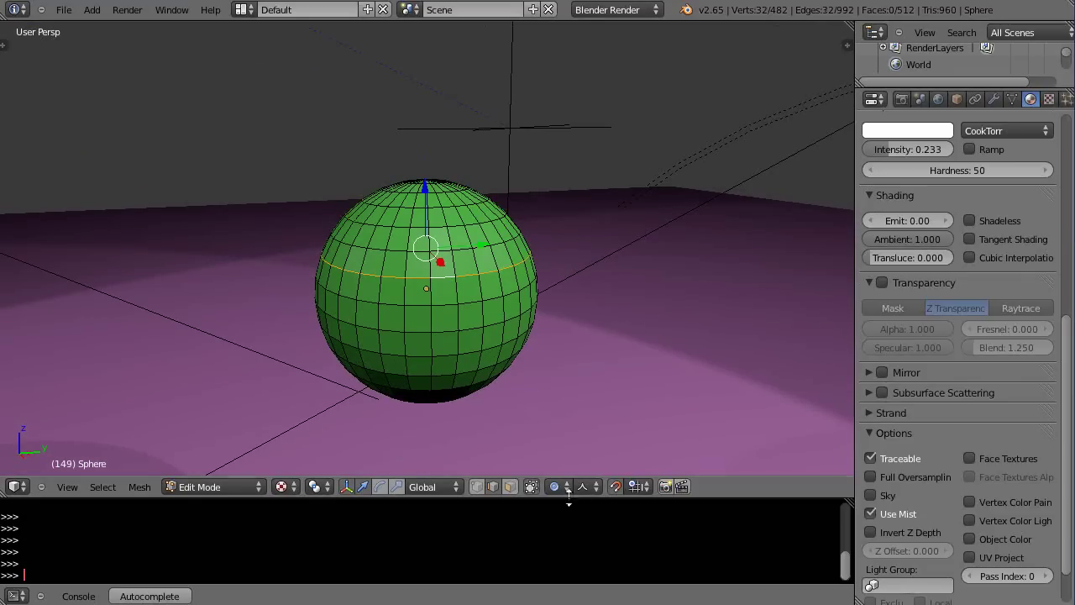
Turn off limiting selection to visible geometry so the sphere's far-side edges show through
left_click(510, 486)
middle_click_drag(463, 360, 462, 338)
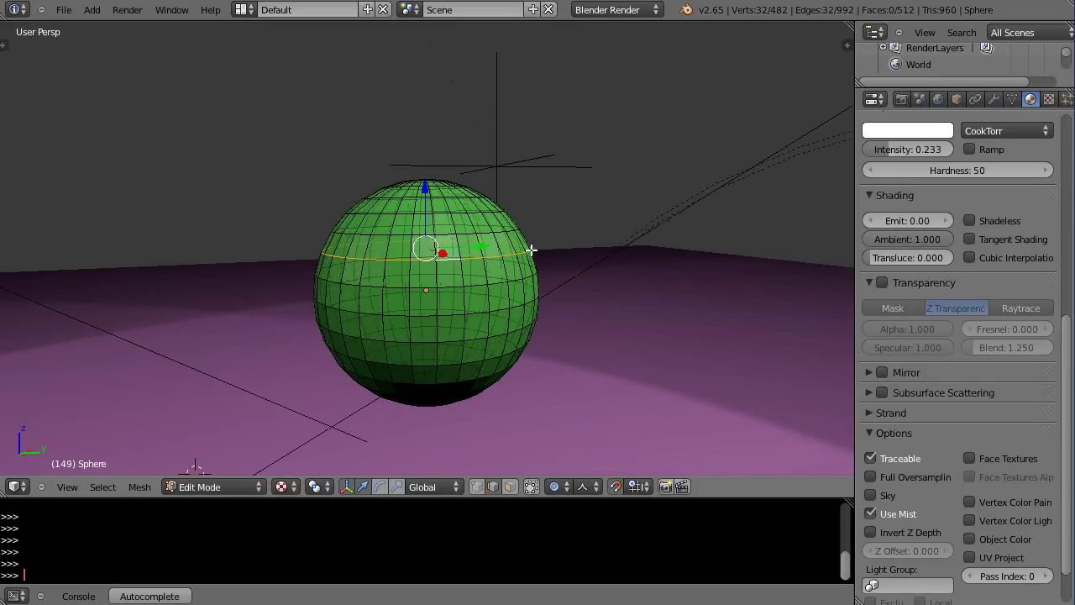
mouse_move(627, 310)
middle_mouse_down()
mouse_move(523, 353)
mouse_move(651, 300)
mouse_move(644, 313)
middle_mouse_up()
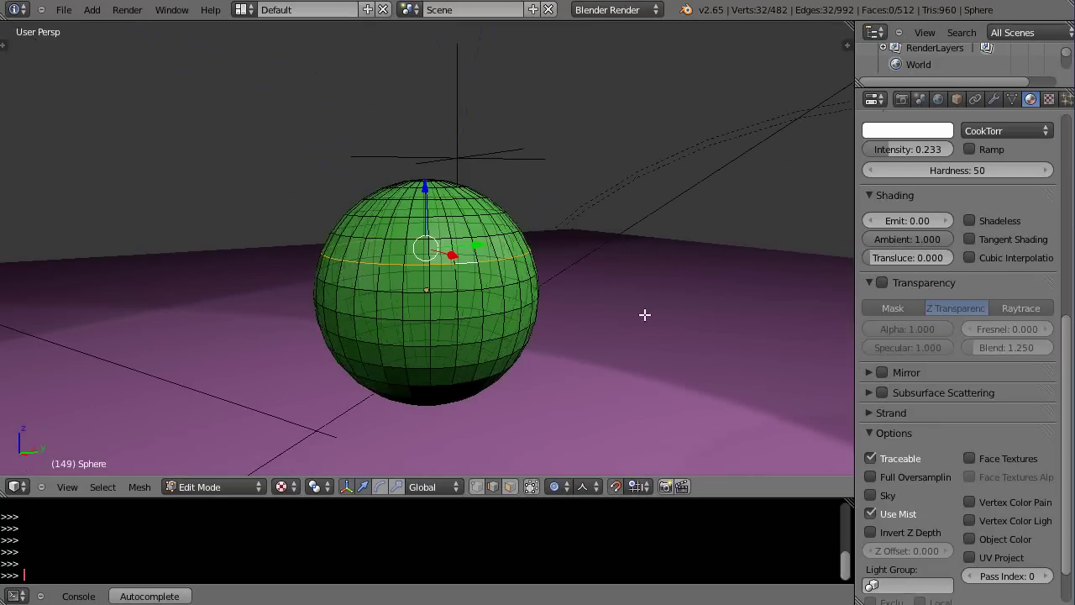
Disable proportional editing and try scaling the selected edge loop outward by 1.4 with the Z axis locked
left_click(554, 487)
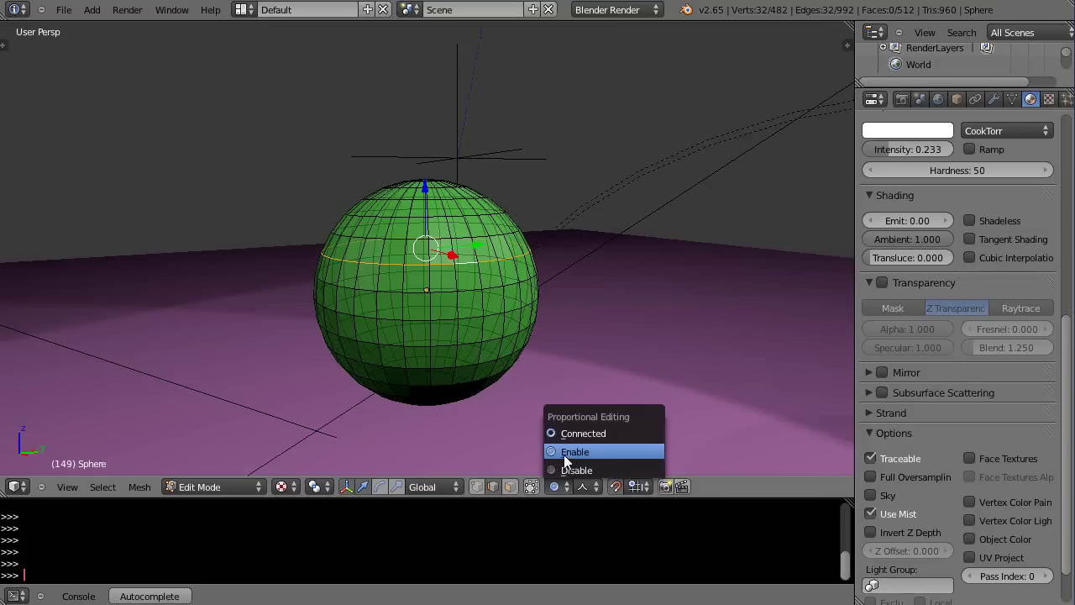
left_click(561, 470)
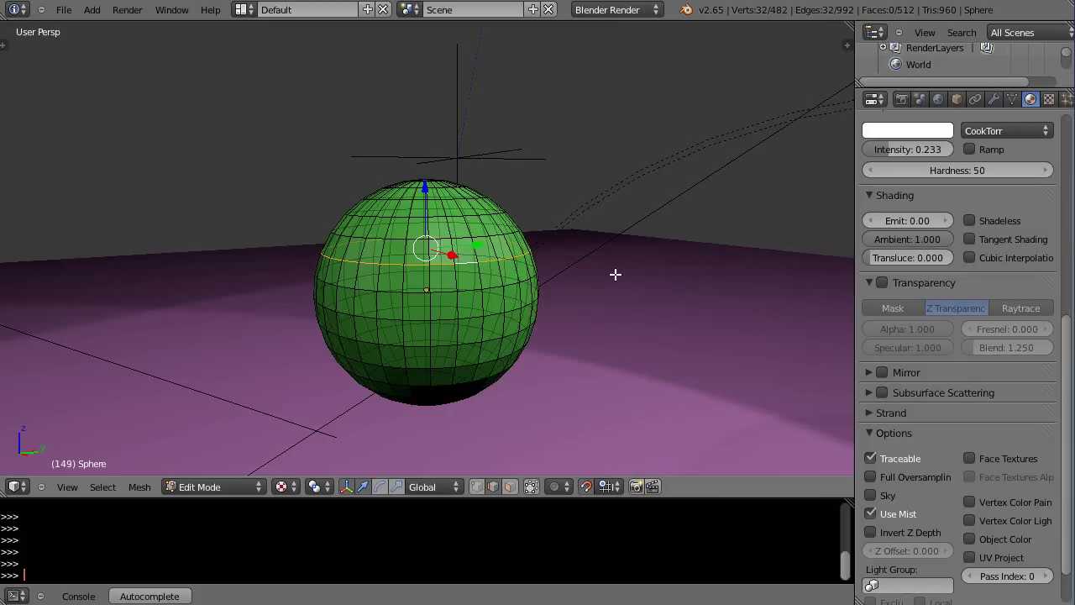
key("s")
key("shift+z")
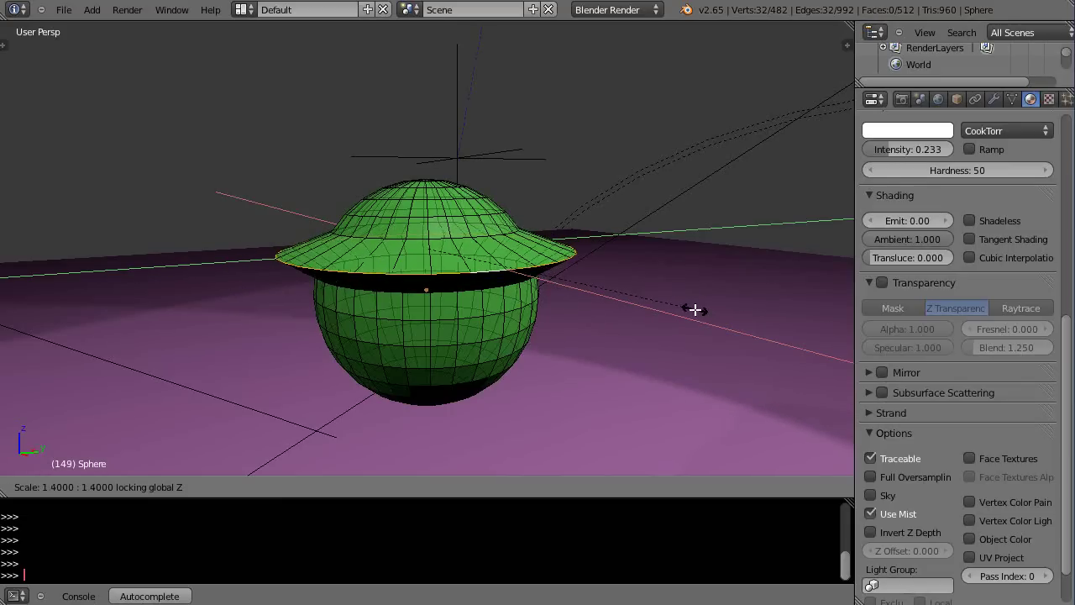
key("Escape")
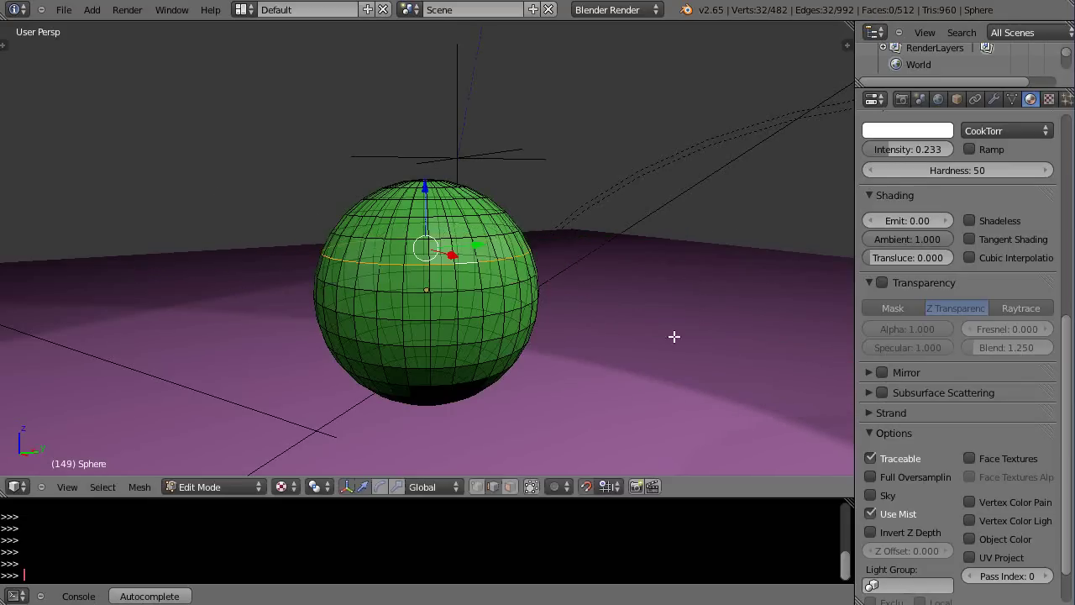
Enable proportional editing and scale the edge loop outward by about 1.6 with Z locked, varying the proportional size between about 0.26 and 1.10
left_click(556, 490)
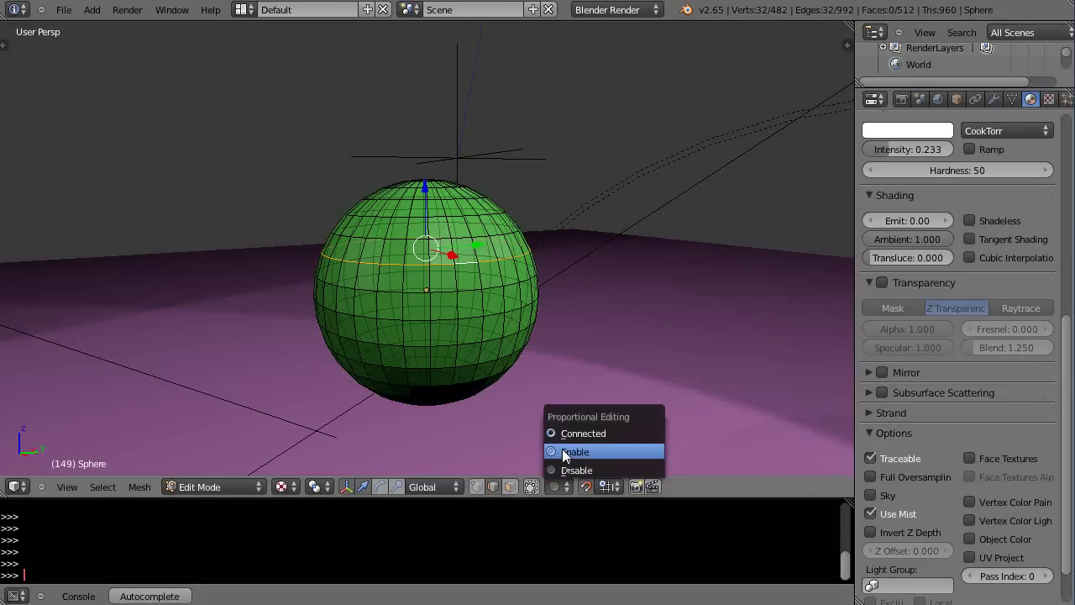
left_click(563, 448)
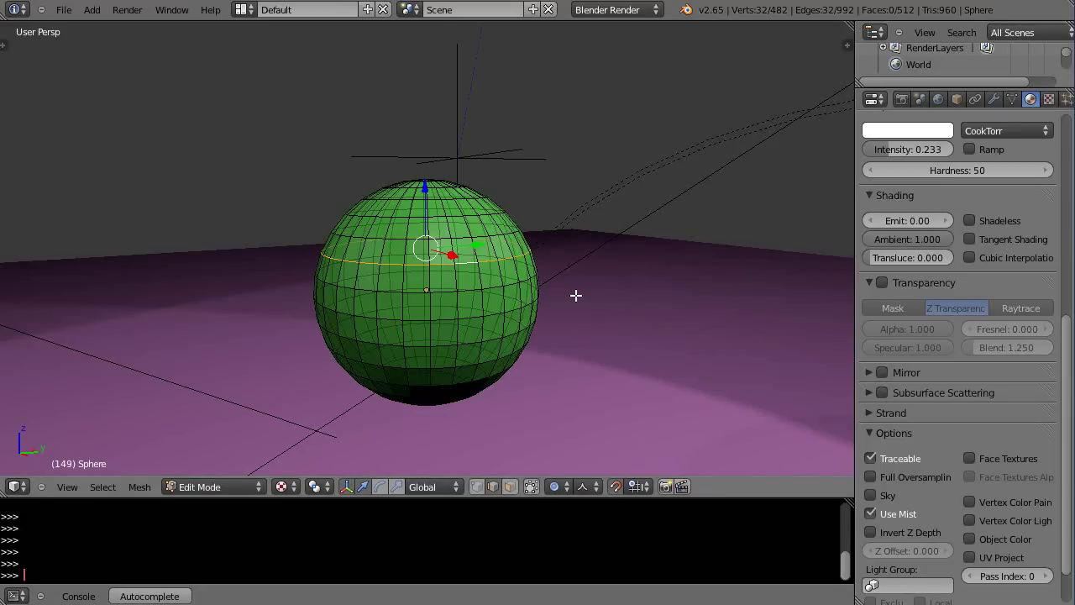
key("s")
key("shift+z")
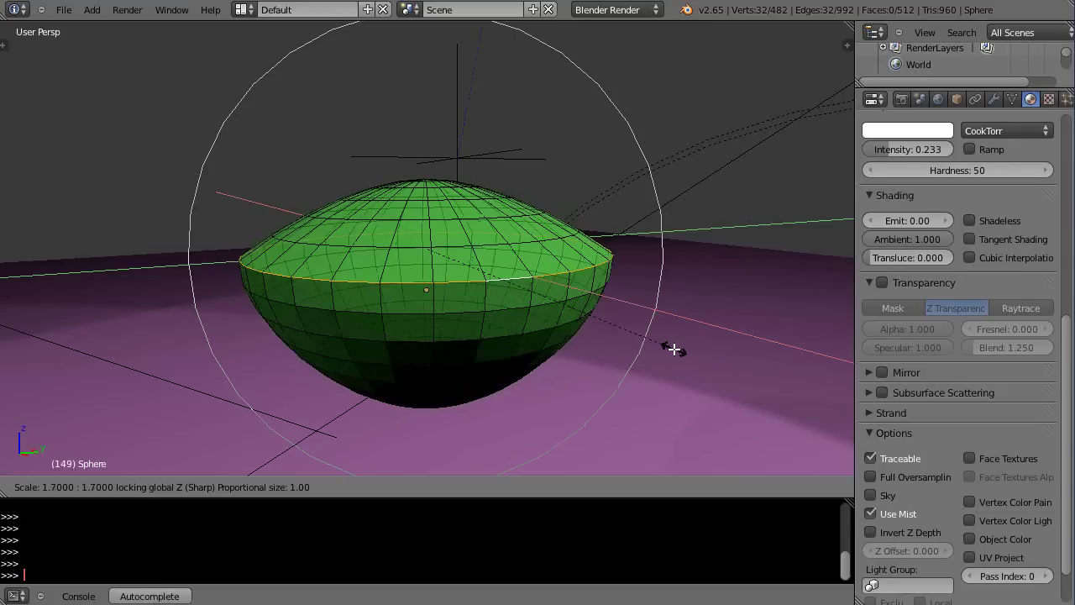
scroll(673, 349, "up", 4)
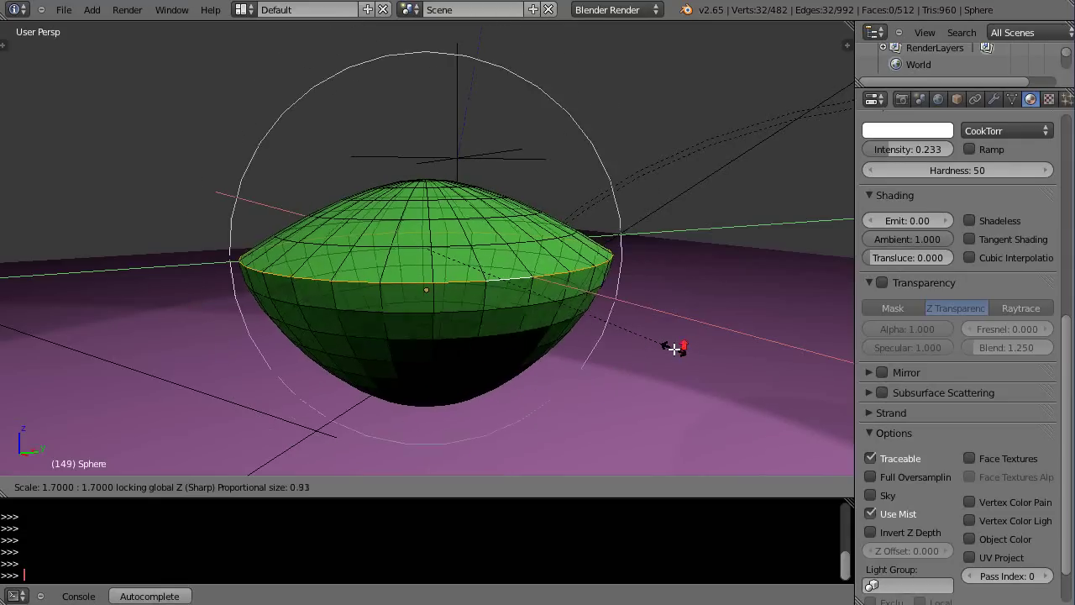
scroll(673, 350, "up", 7)
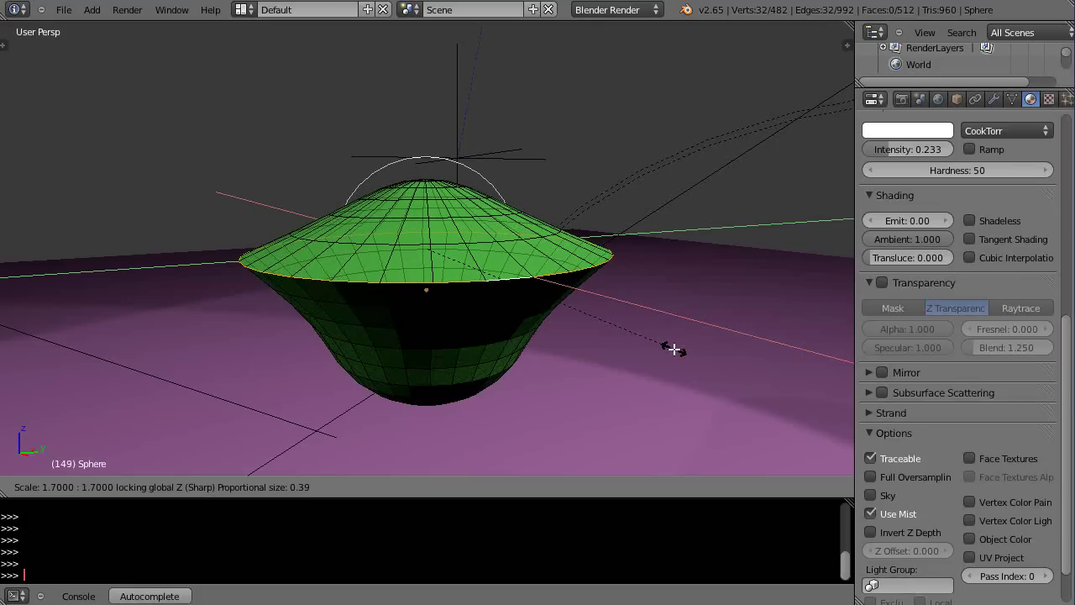
scroll(674, 349, "down", 3)
scroll(673, 349, "up", 5)
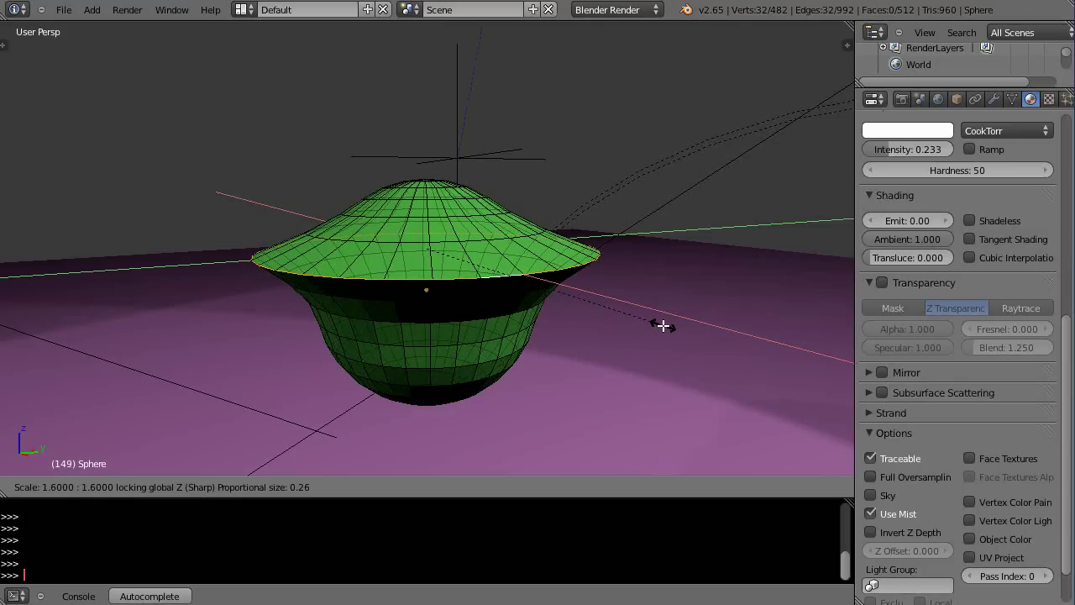
scroll(665, 325, "down", 14)
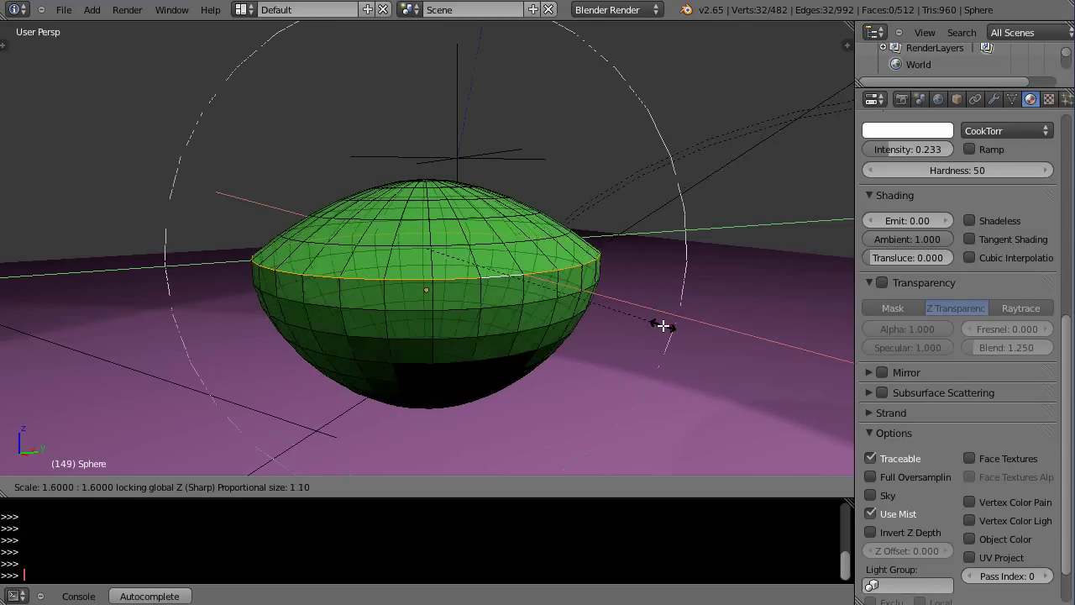
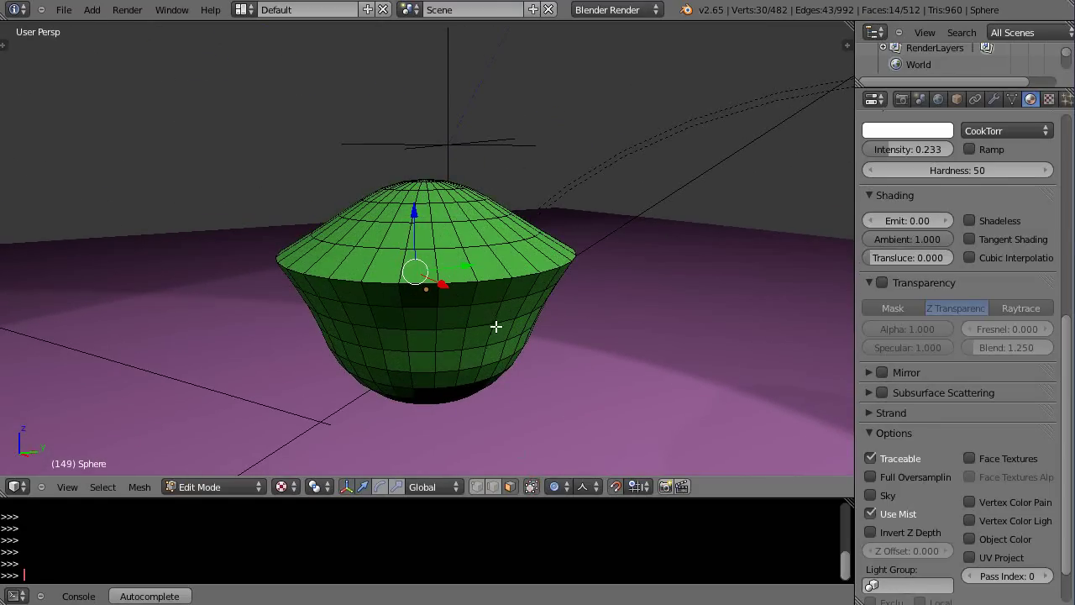
Select a vertical face loop running from the top to the bottom of the reshaped sphere
middle_click_drag(496, 326, 452, 327)
right_click(494, 289, "alt")
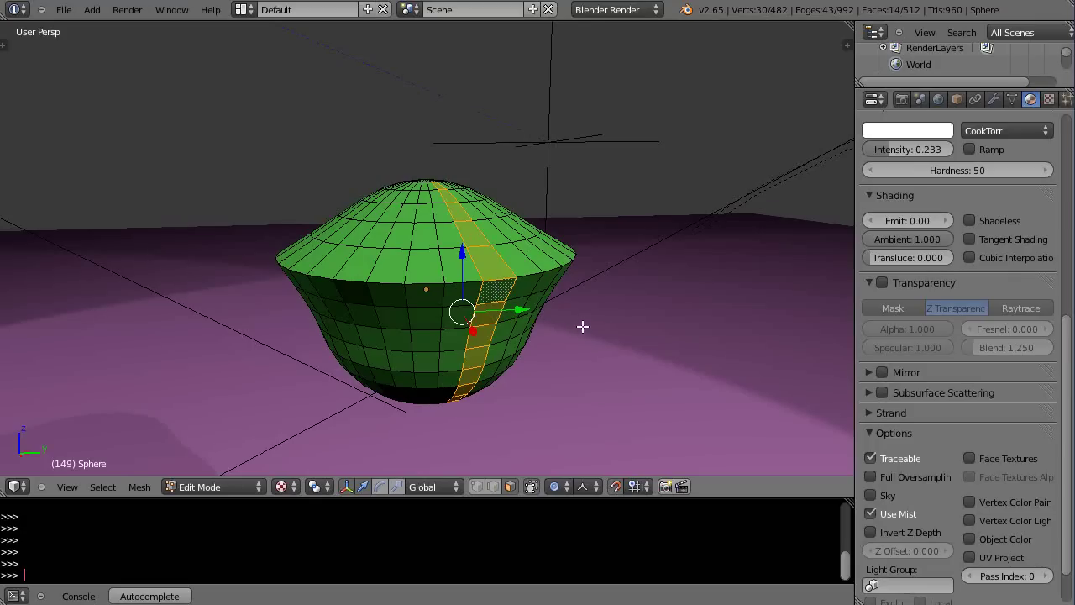
Examine how far the selected vertical face loop extends, viewing it from above near the top pole and around the sides
middle_click_drag(576, 336, 418, 283)
middle_click_drag(410, 228, 455, 286)
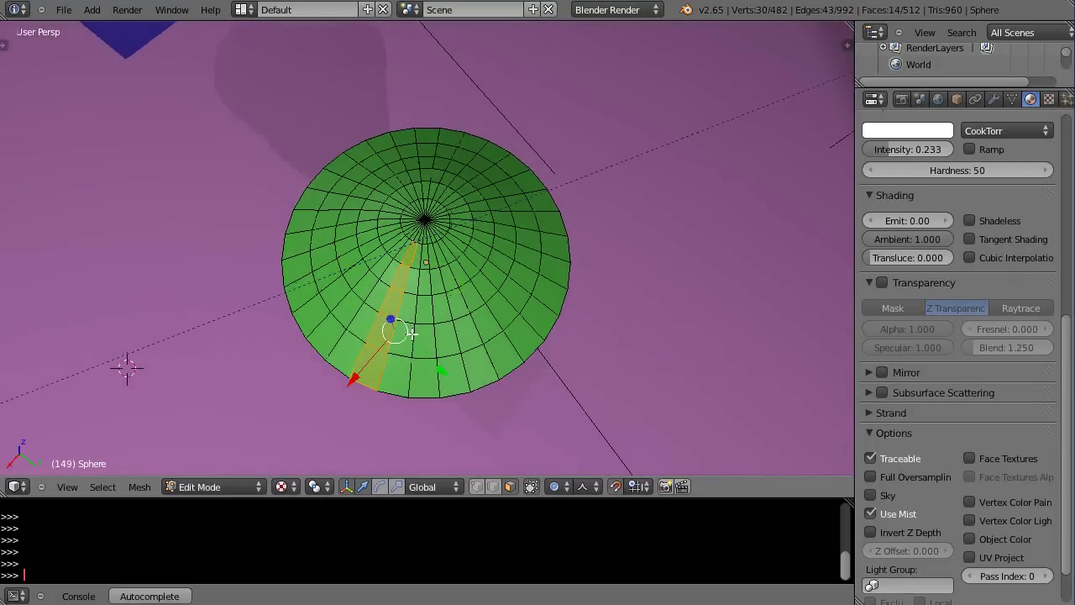
middle_click_drag(407, 339, 417, 266)
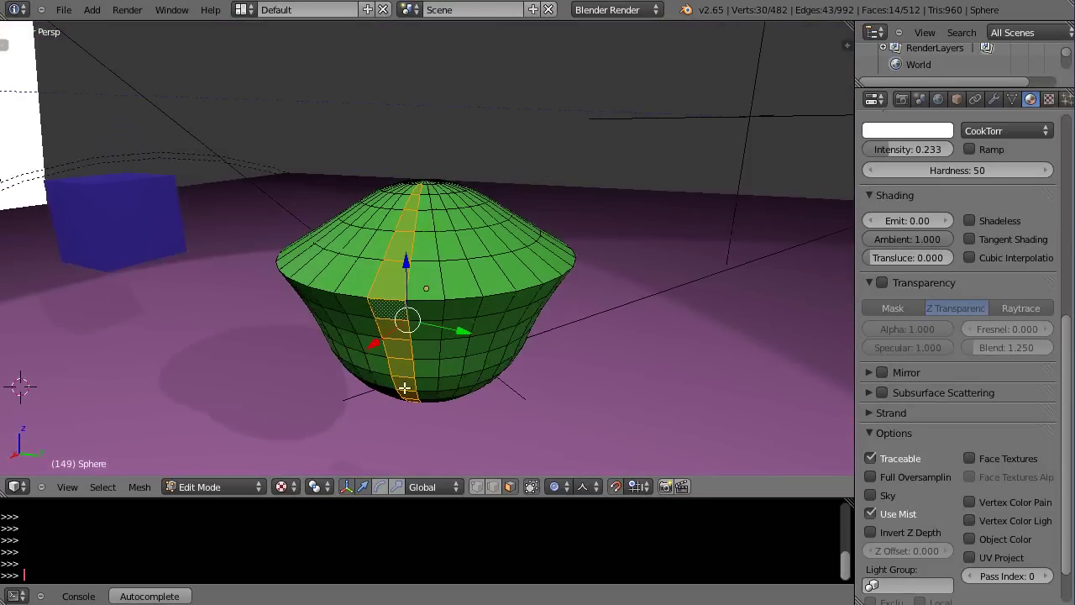
middle_click_drag(414, 216, 427, 236)
scroll(425, 244, "up", 4)
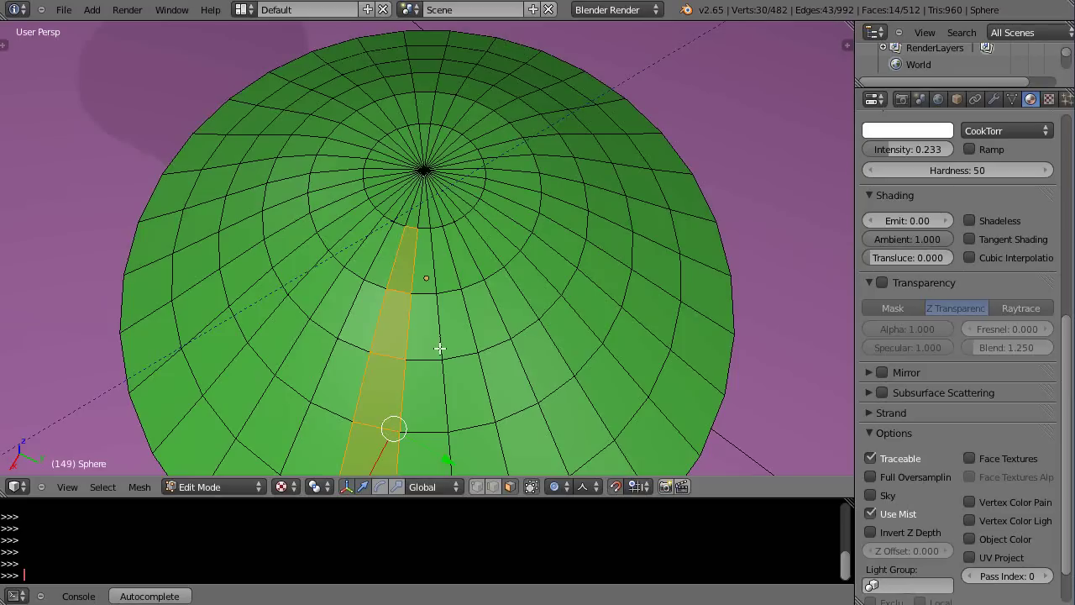
scroll(440, 346, "down", 4)
middle_click_drag(440, 346, 434, 268)
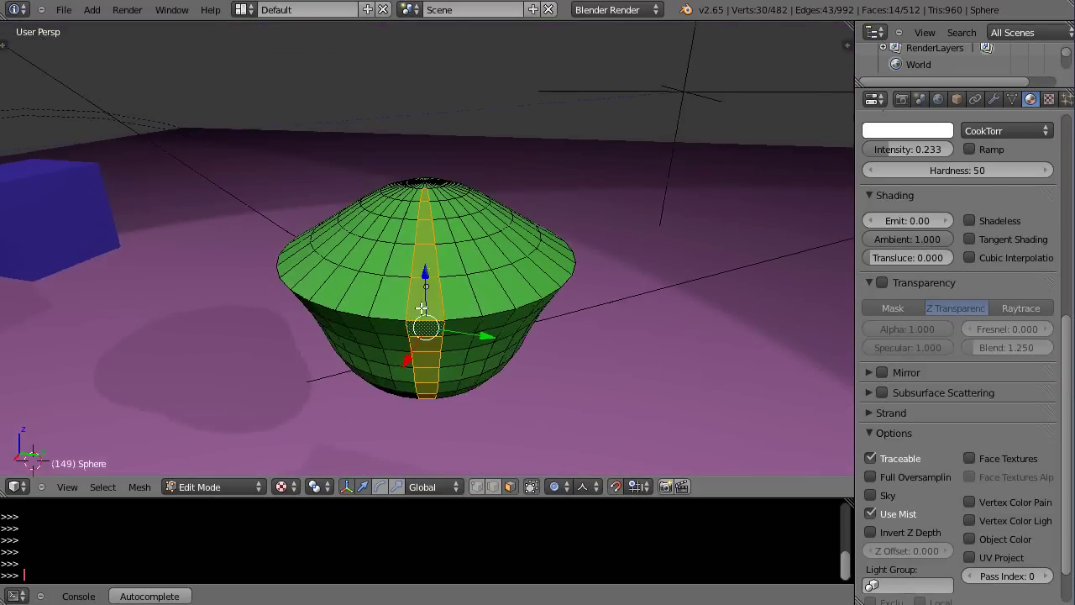
middle_click_drag(420, 313, 485, 279)
scroll(485, 280, "down", 3)
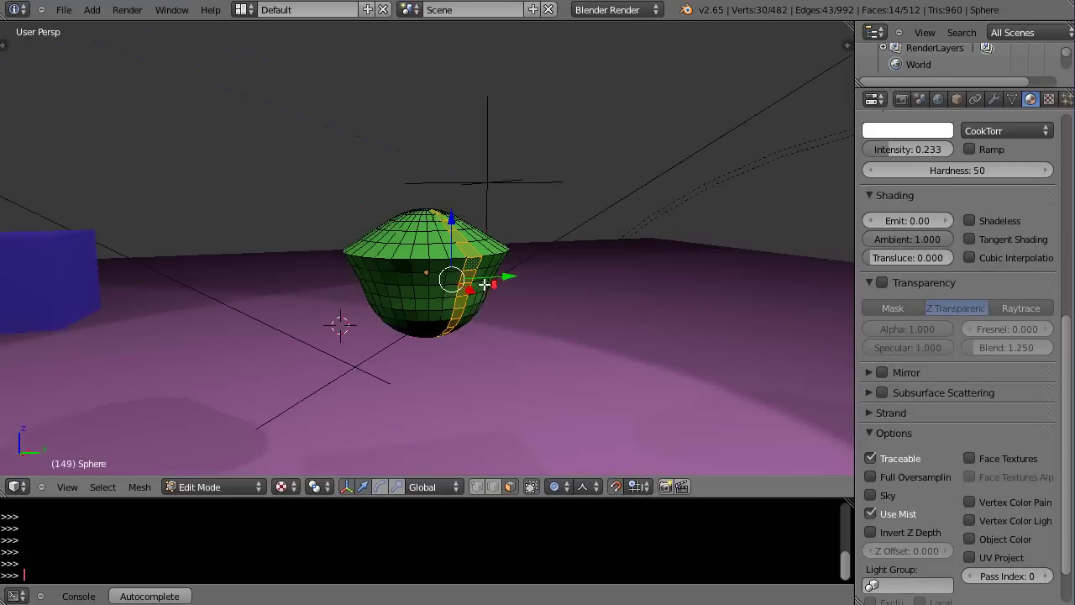
middle_click_drag(336, 328, 154, 287)
scroll(407, 290, "up", 4)
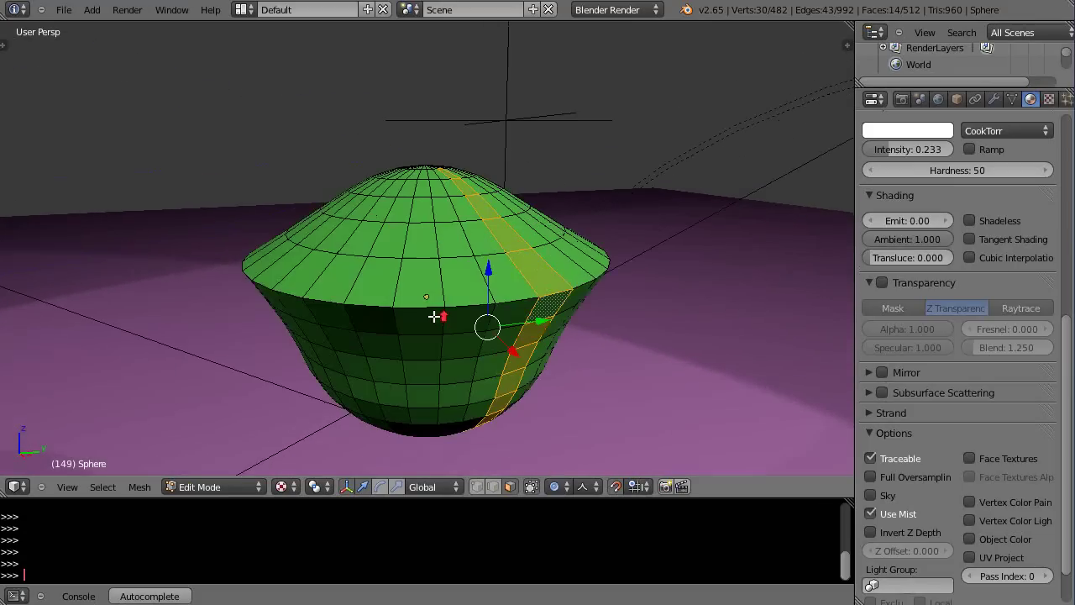
Select the horizontal face loop just above the widest rim of the reshaped sphere instead
middle_click_drag(443, 300, 417, 304)
scroll(417, 304, "down", 2)
middle_click_drag(490, 302, 428, 295)
right_click(479, 289, "alt")
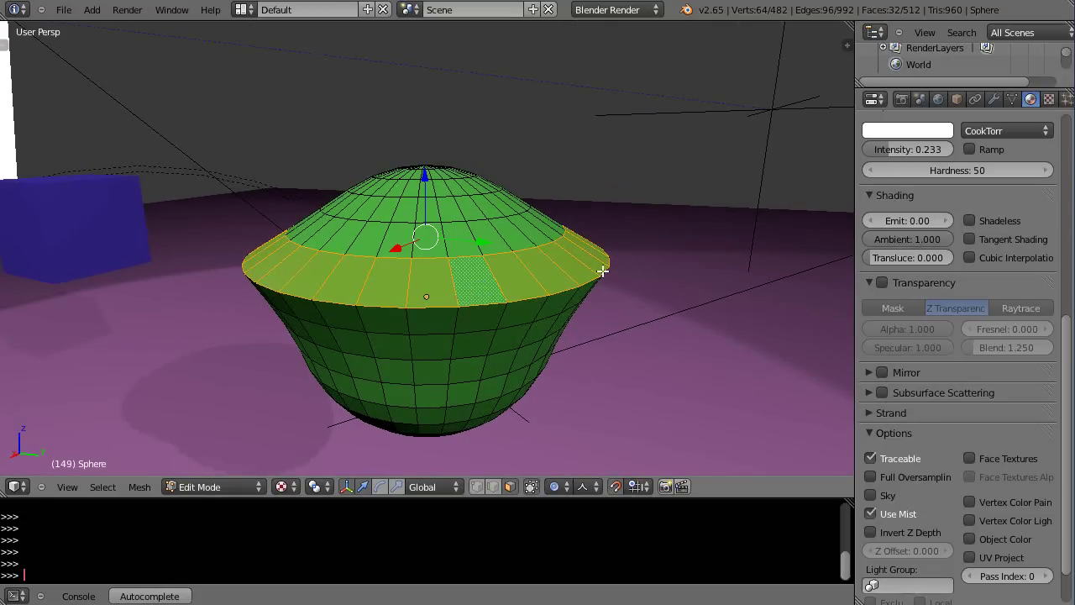
Add a vertical face loop and a second horizontal face loop higher on the upper half to the current selection
middle_click_drag(512, 293, 149, 333)
middle_click_drag(524, 305, 840, 287)
scroll(545, 304, "up", 2)
scroll(499, 317, "down", 2)
middle_click_drag(462, 313, 502, 313)
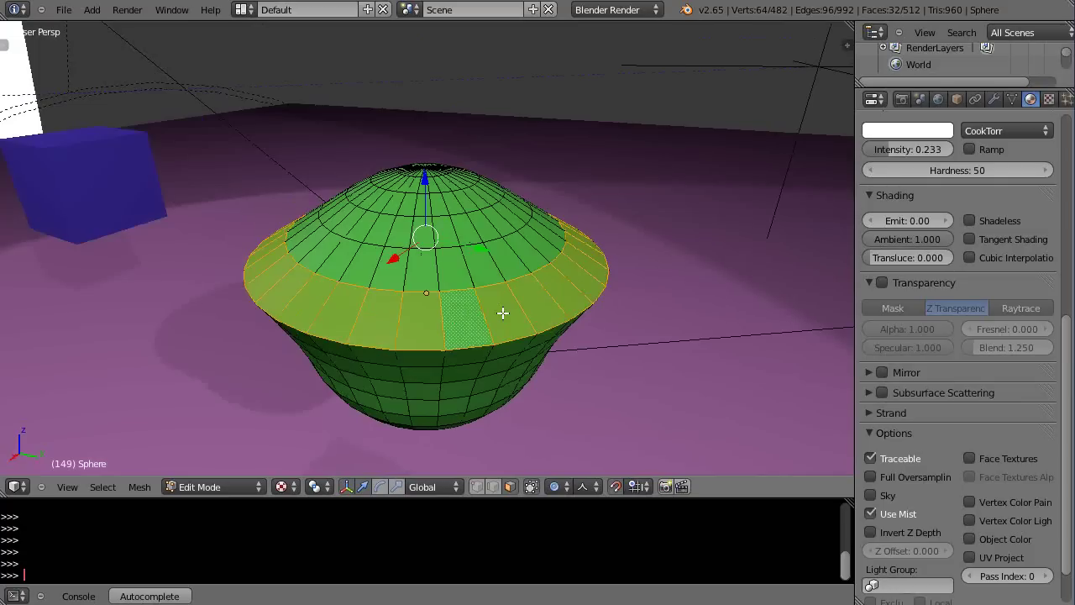
right_click(399, 240, "alt+shift")
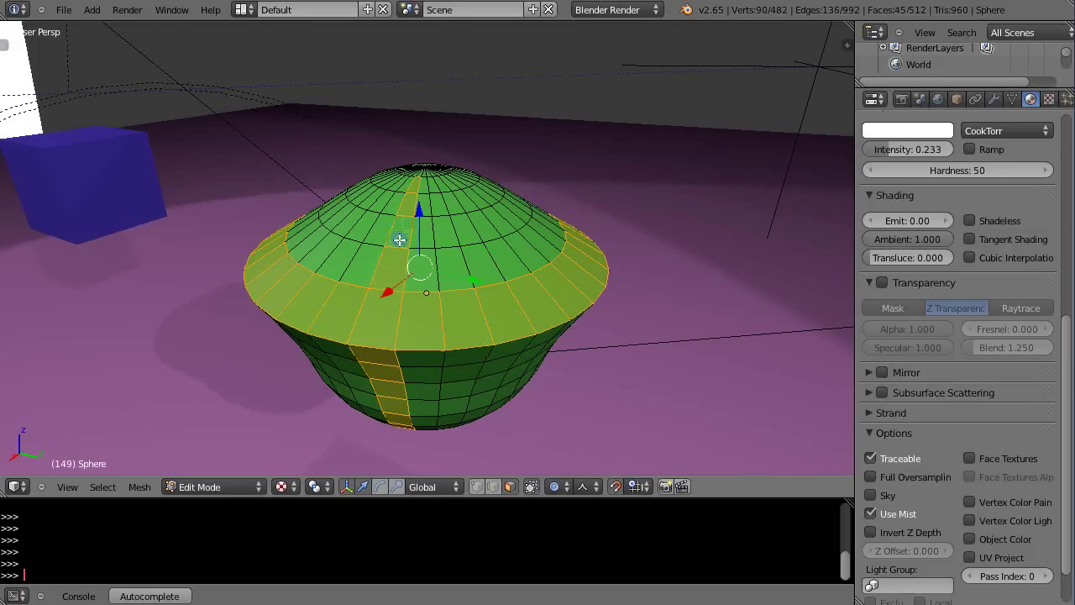
right_click(500, 226, "alt+shift")
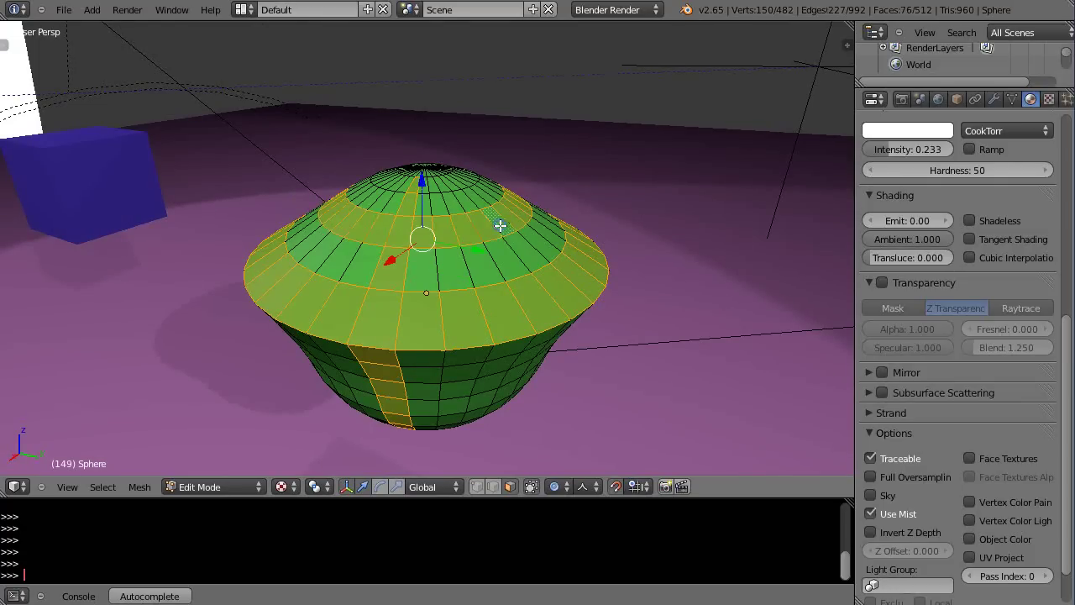
Leave Edit Mode on the reshaped green sphere and return to Object Mode
middle_click_drag(542, 277, 555, 245)
scroll(556, 245, "down", 5)
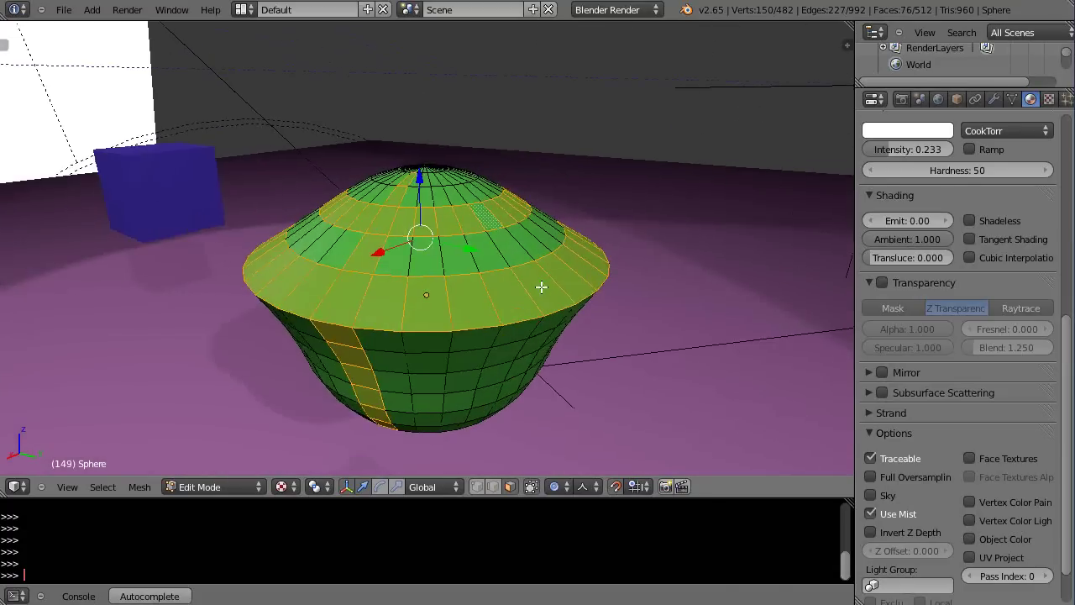
scroll(533, 286, "up", 8)
scroll(492, 311, "down", 6)
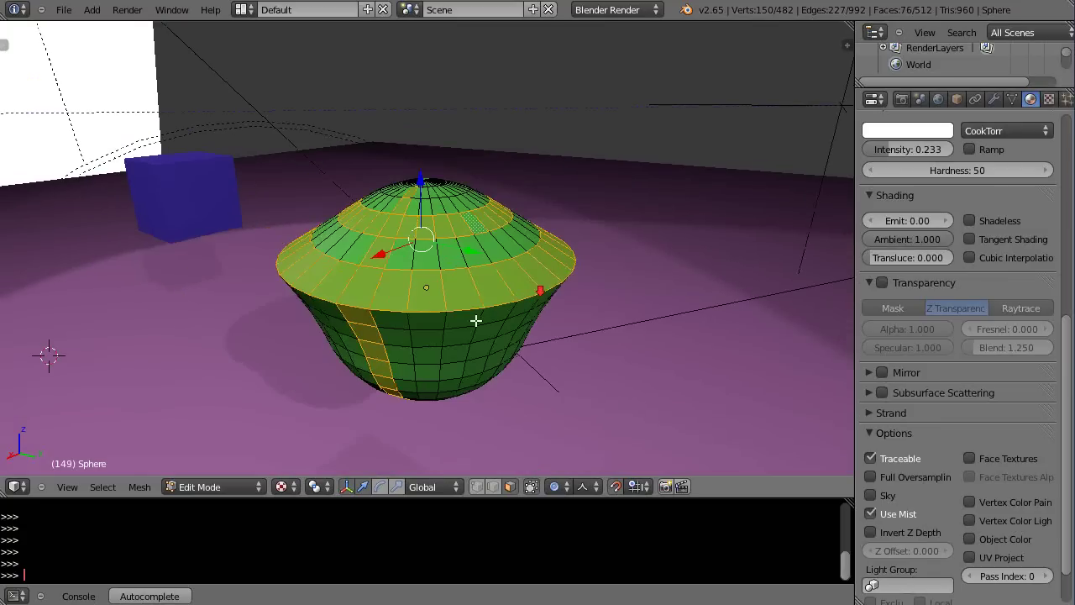
scroll(475, 321, "up", 1)
mouse_move(434, 318)
middle_mouse_down()
mouse_move(496, 341)
mouse_move(412, 317)
middle_mouse_up()
key("Tab")
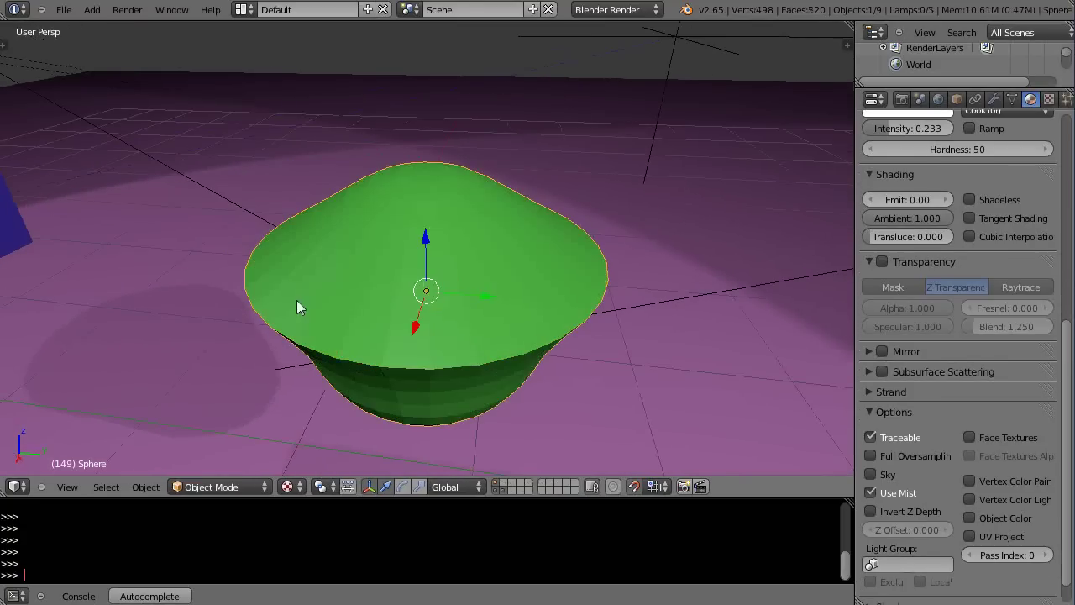
Select the blue cube and centre the view on it
middle_click_drag(275, 299, 232, 300)
right_click(150, 288)
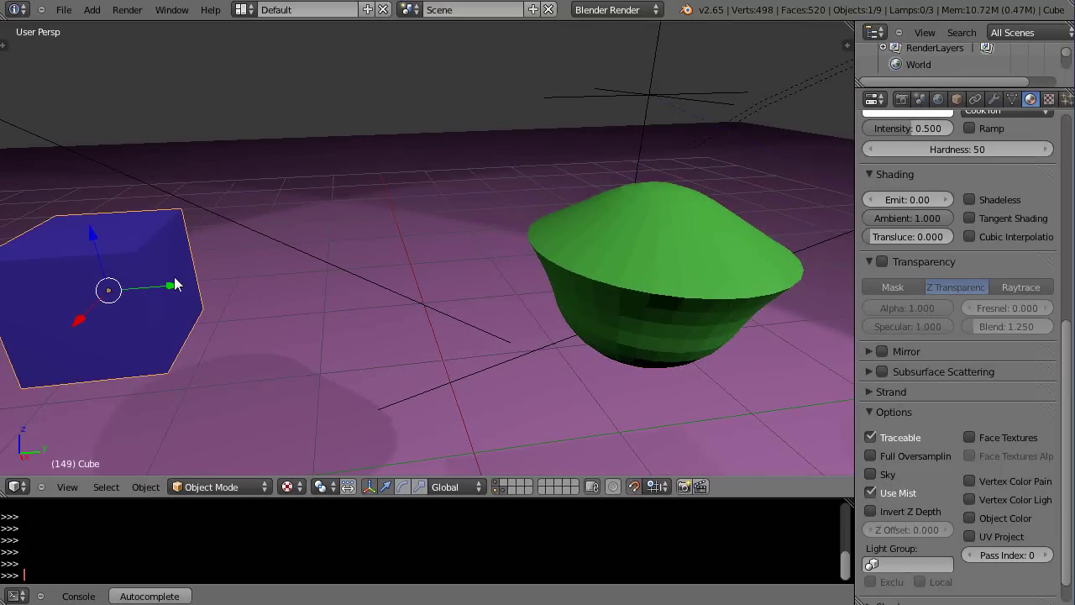
key("KP_Decimal")
scroll(237, 280, "down", 10)
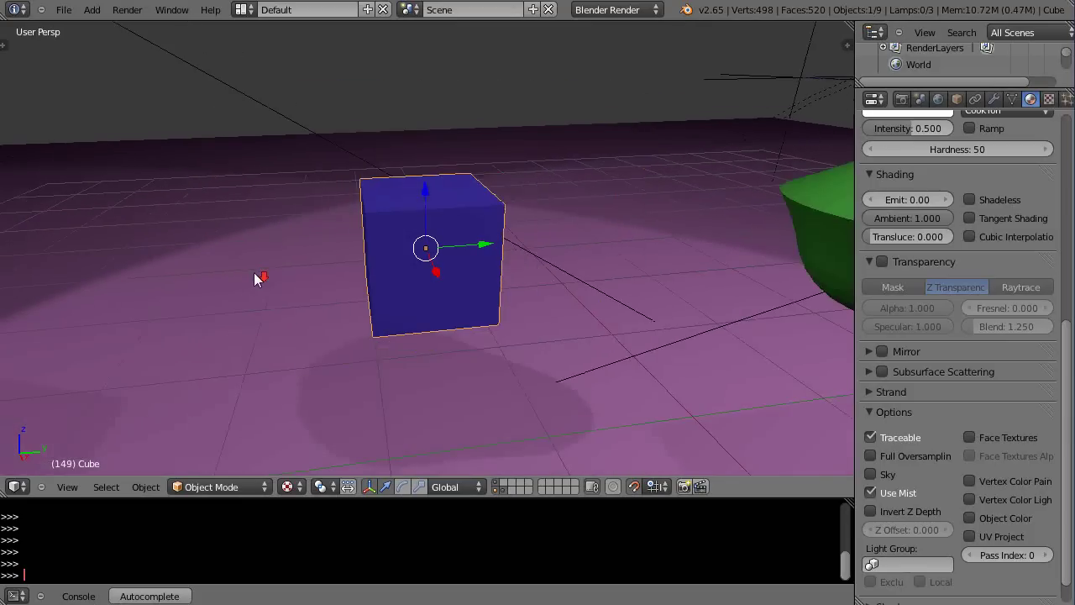
scroll(256, 283, "up", 3)
middle_click_drag(312, 307, 441, 293)
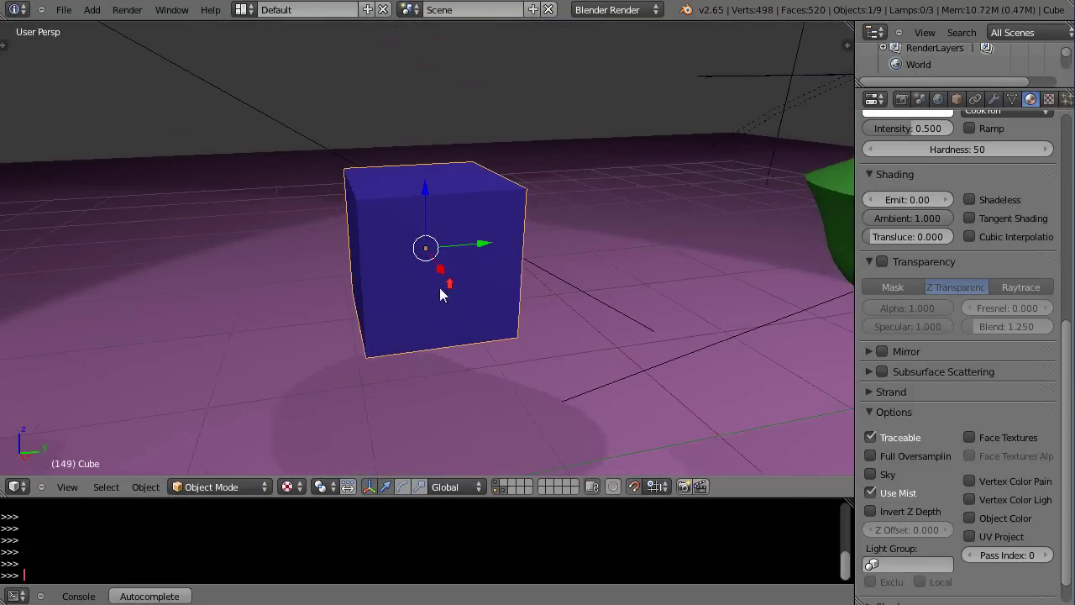
Add a Multiresolution modifier to the blue cube
left_click(992, 100)
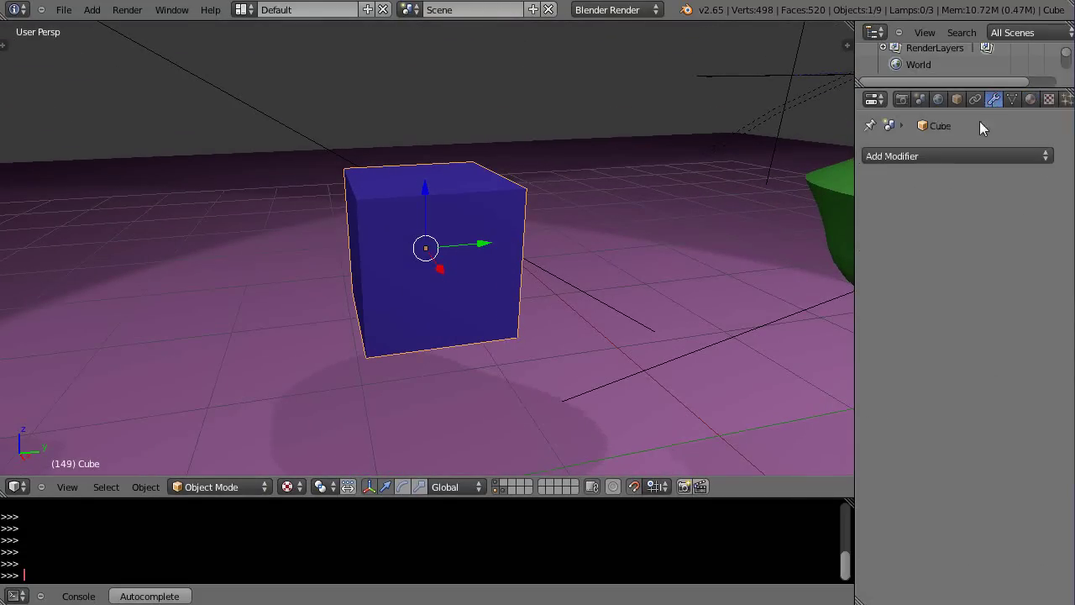
left_click(941, 154)
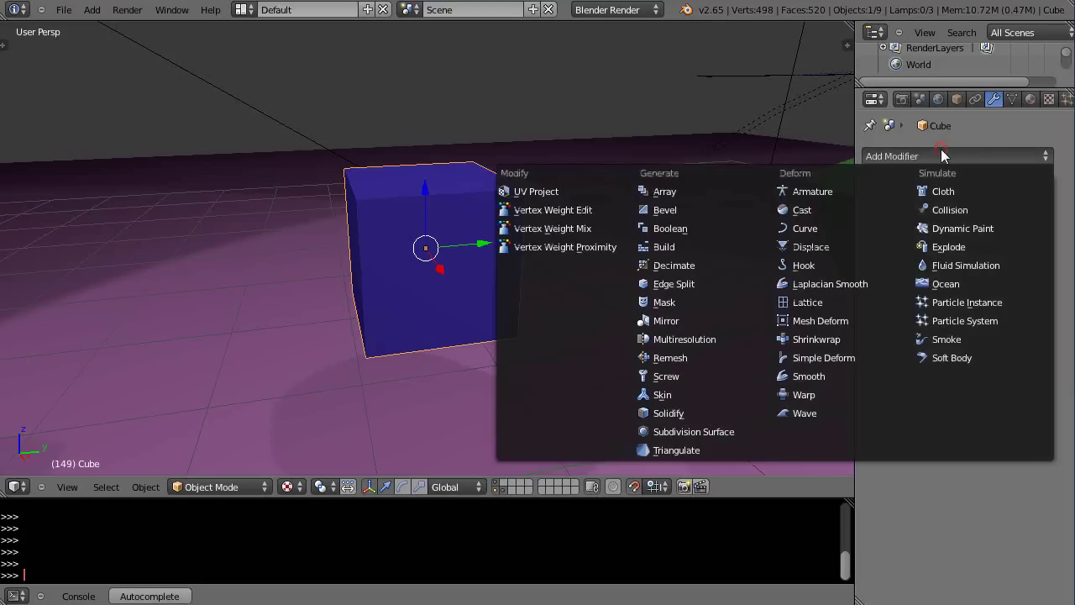
left_click(672, 340)
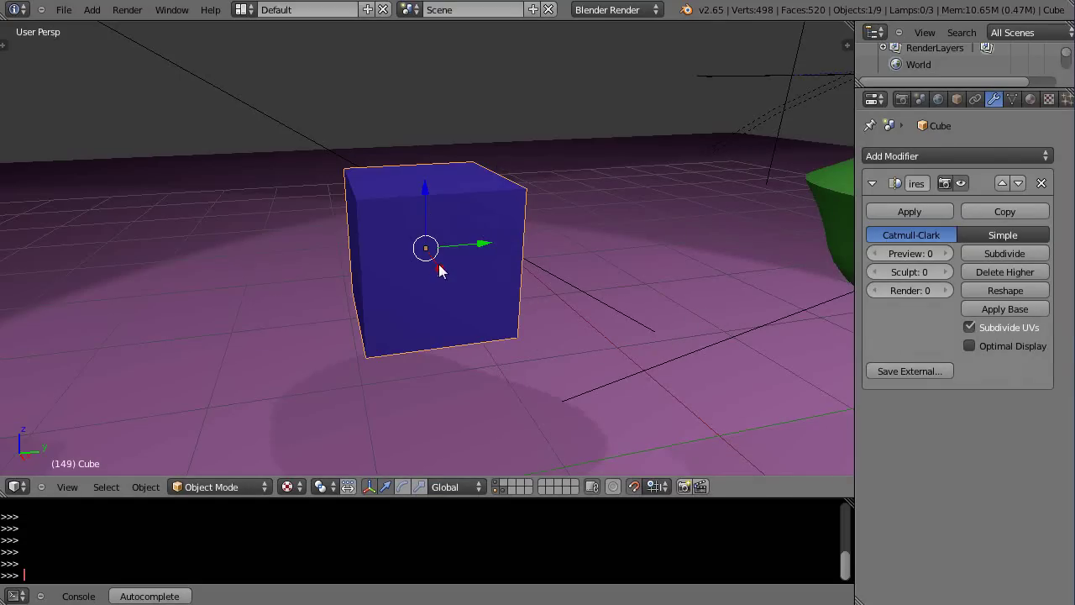
Subdivide the cube to Multiresolution level 3 with Catmull-Clark and apply the modifier to the mesh
scroll(440, 265, "up", 3)
scroll(439, 263, "down", 2)
scroll(438, 264, "up", 1)
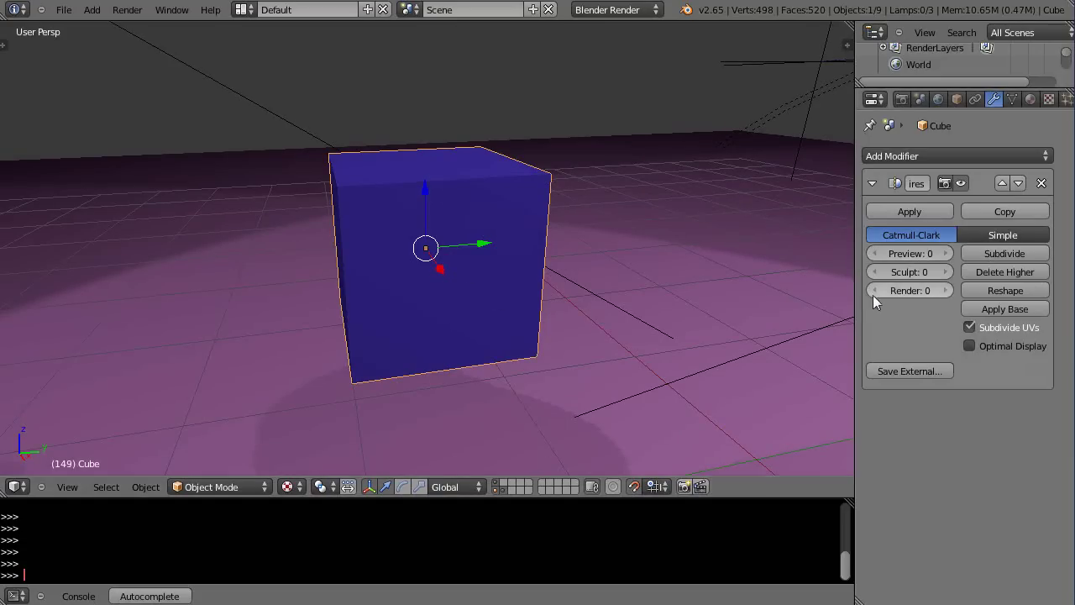
left_click(996, 254)
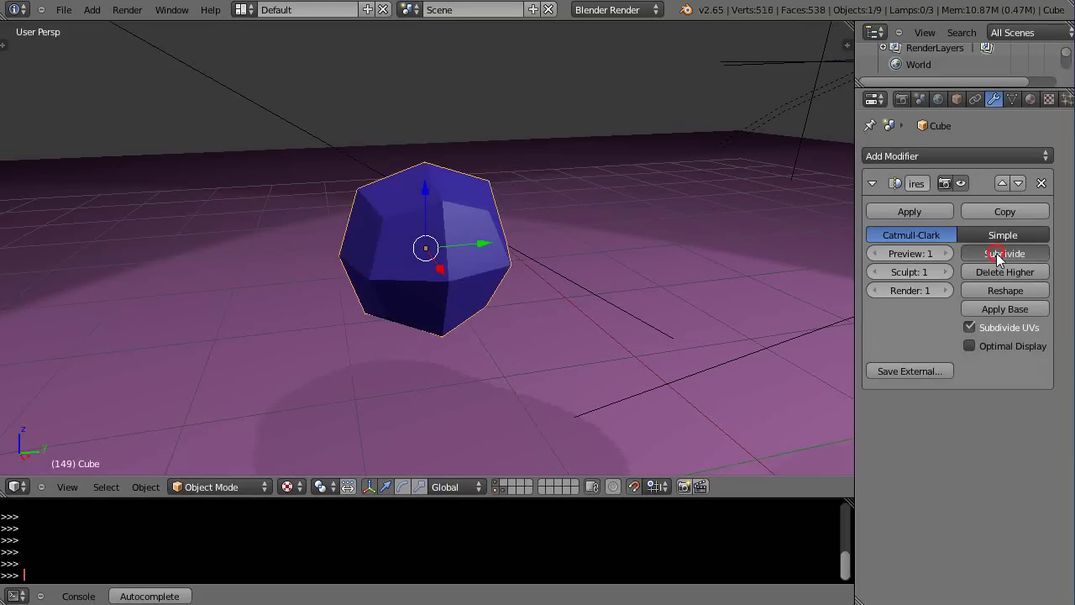
left_click(996, 253)
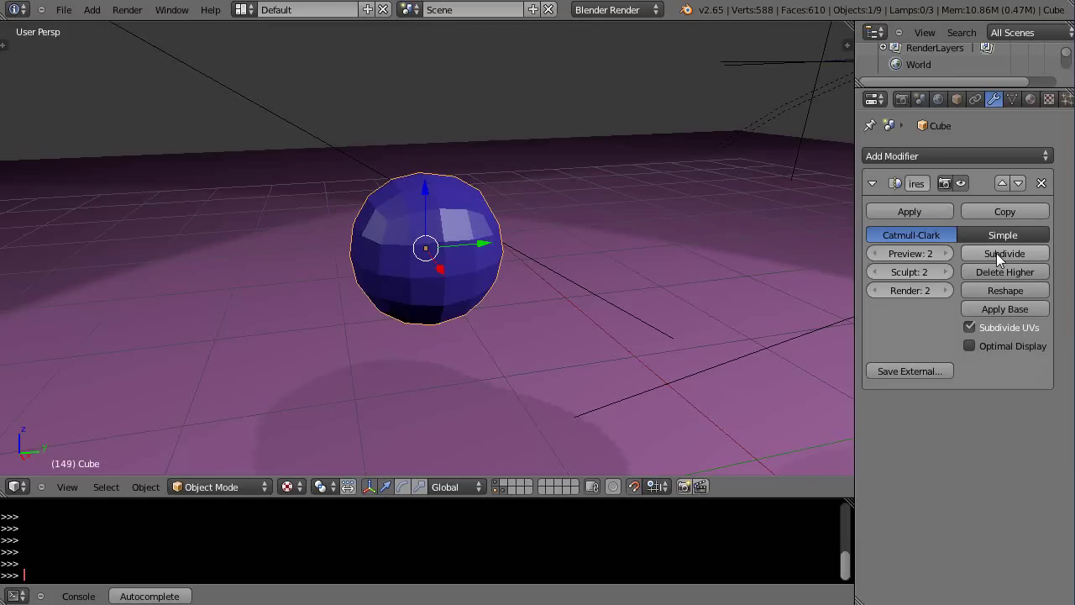
left_click(996, 253)
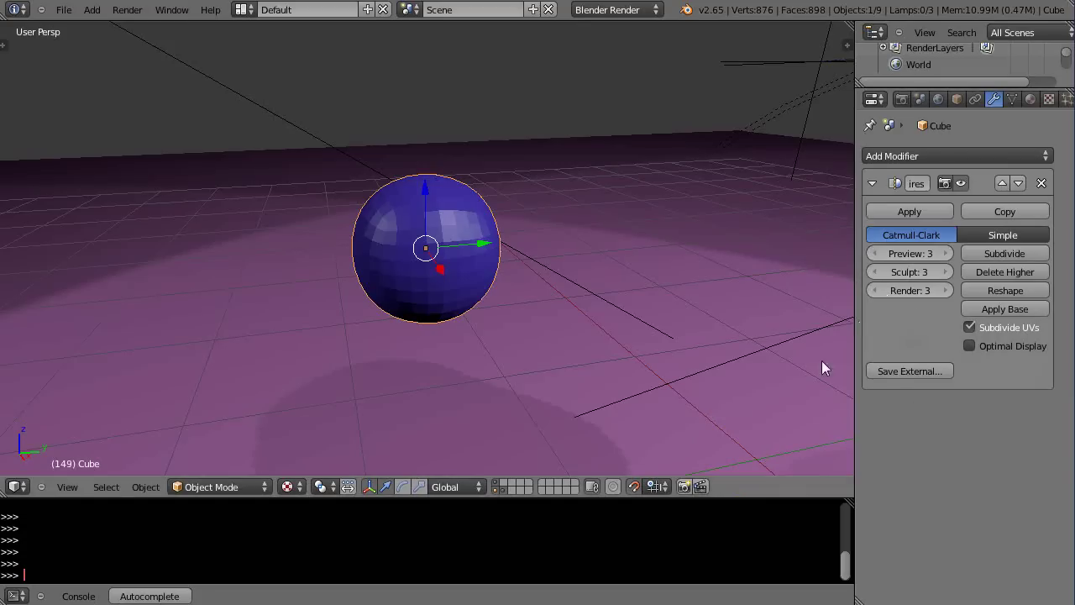
left_click(920, 211)
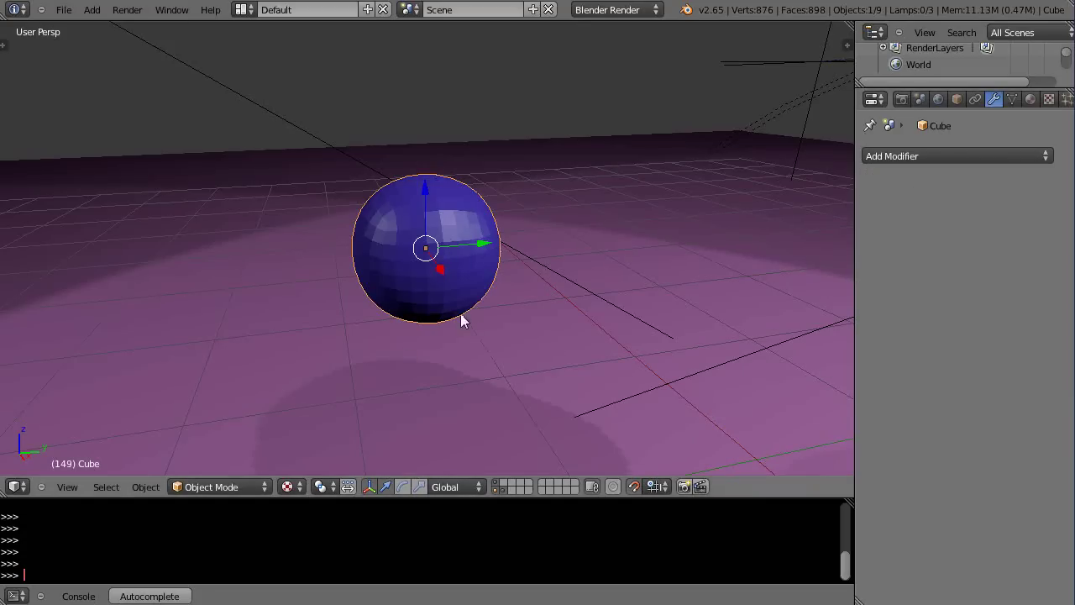
Scale the rounded blue cube up uniformly by about 1.6
scroll(460, 315, "up", 2)
scroll(460, 317, "up", 1)
scroll(463, 314, "down", 6)
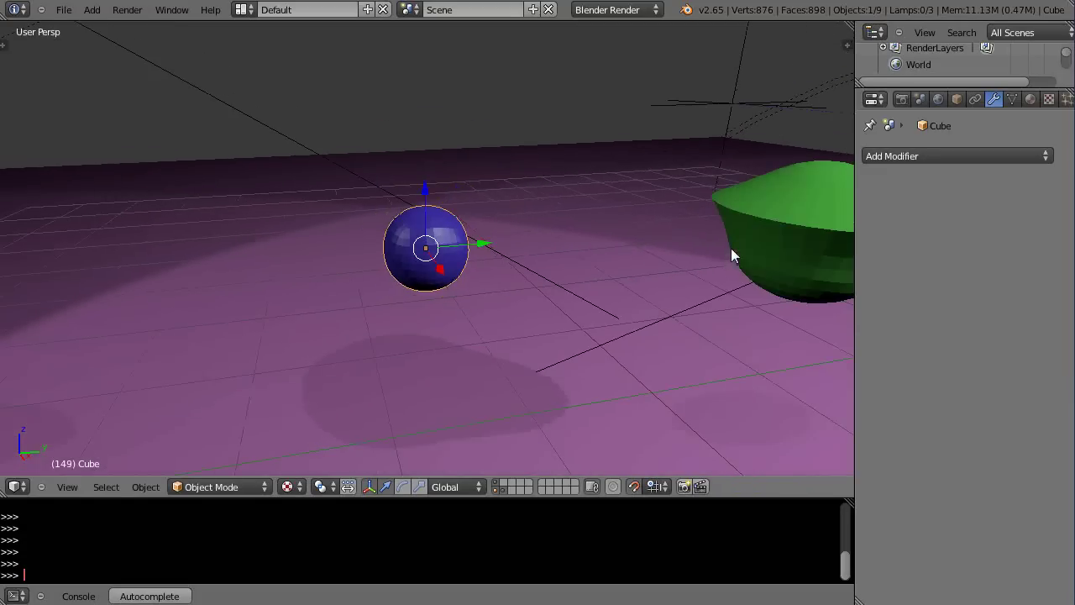
scroll(463, 278, "up", 3)
key("s")
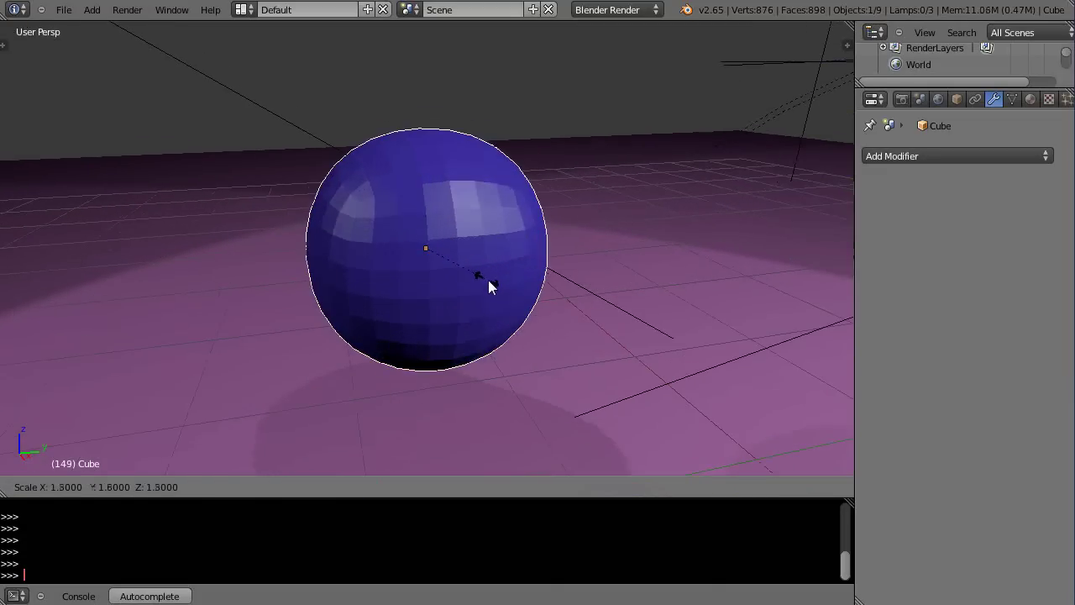
left_click(492, 283)
Enter Edit Mode on the blue ball, deselect everything and select a vertical face loop through its middle
mouse_move(508, 301)
middle_mouse_down()
mouse_move(415, 375)
mouse_move(381, 345)
mouse_move(444, 333)
mouse_move(441, 317)
mouse_move(421, 330)
mouse_move(457, 353)
mouse_move(464, 310)
middle_mouse_up()
key("Tab")
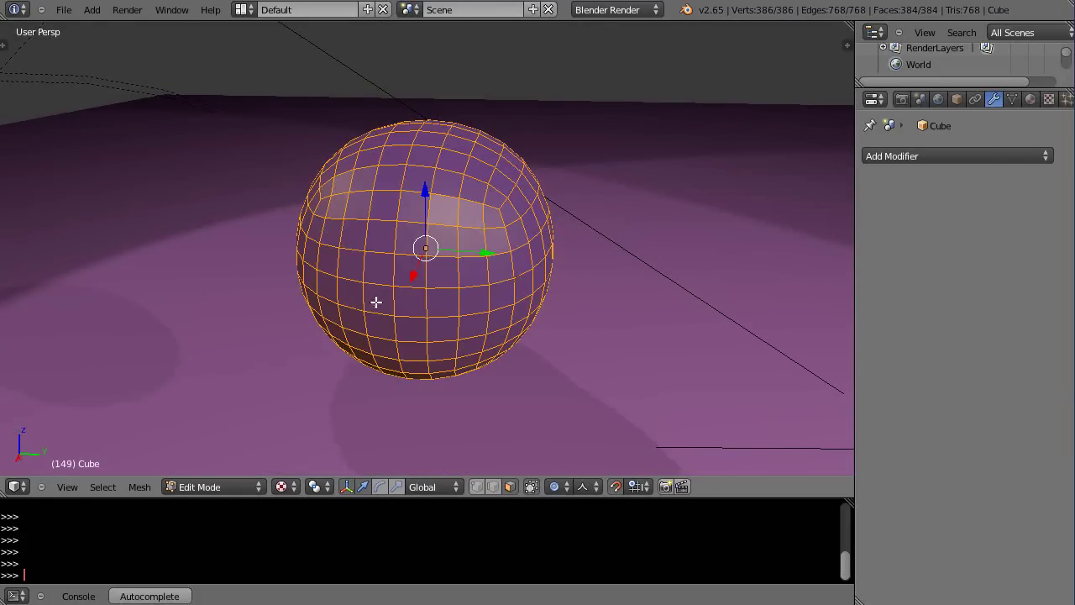
key("a")
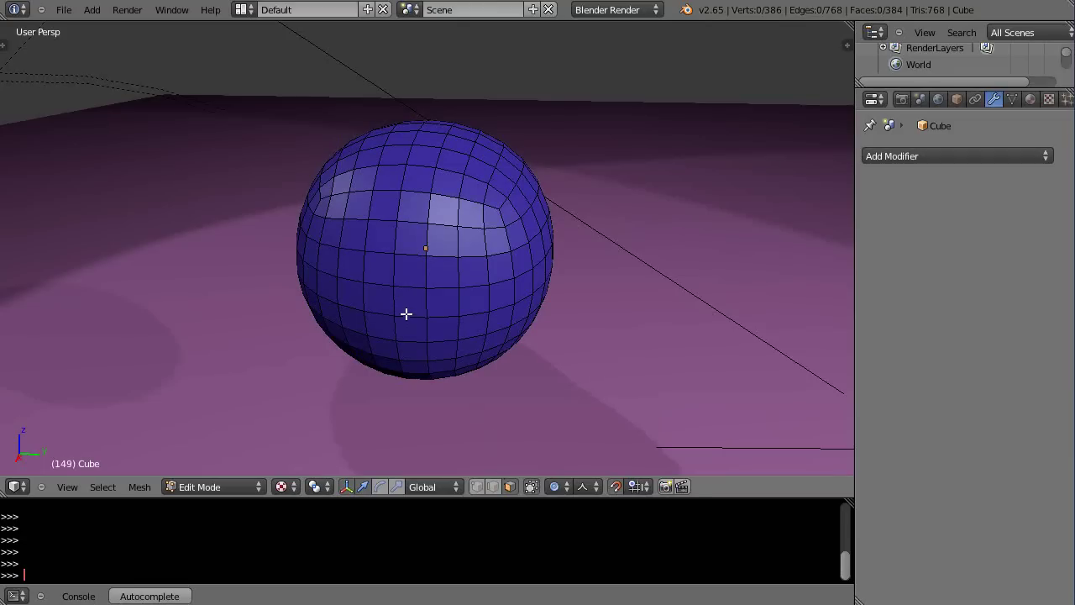
right_click(412, 298, "alt")
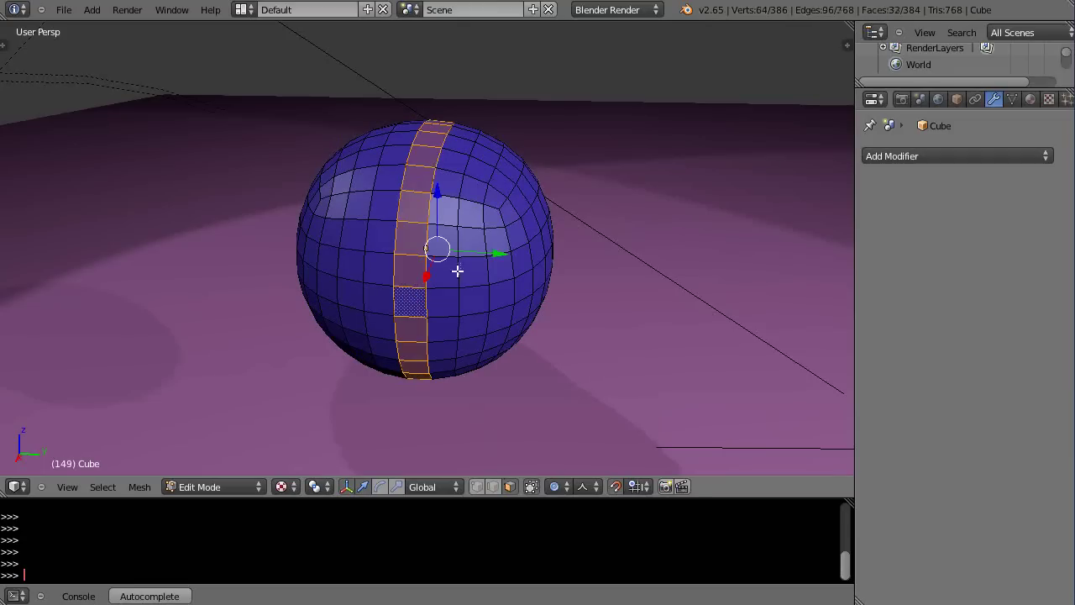
Add a second face loop that crosses the vertical one near the top of the ball to the selection
middle_click_drag(433, 222, 413, 187)
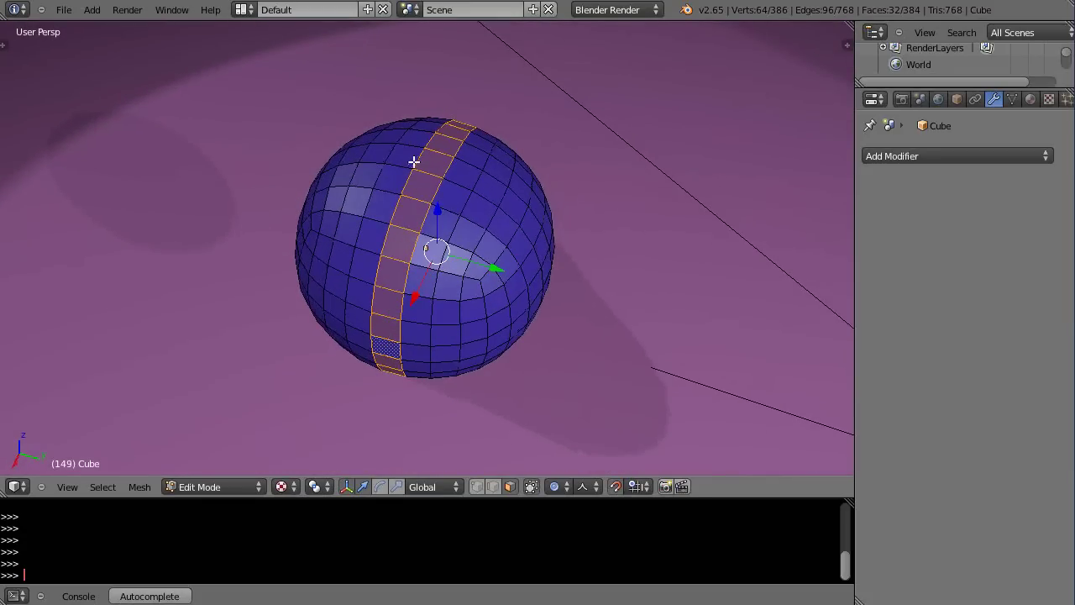
right_click(410, 162, "shift")
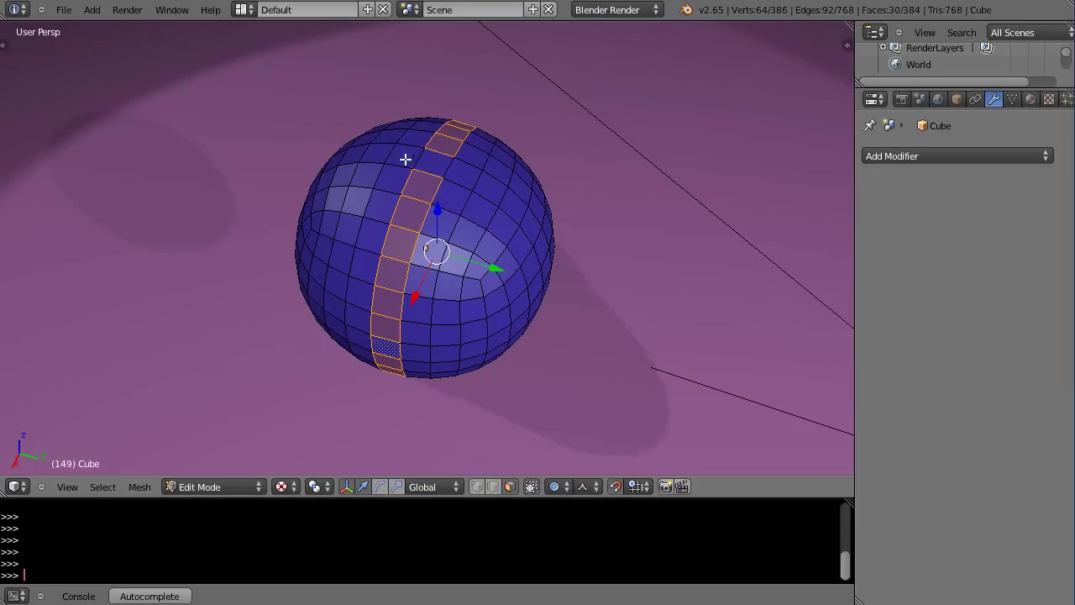
right_click(424, 166, "shift")
right_click(398, 149, "alt+shift")
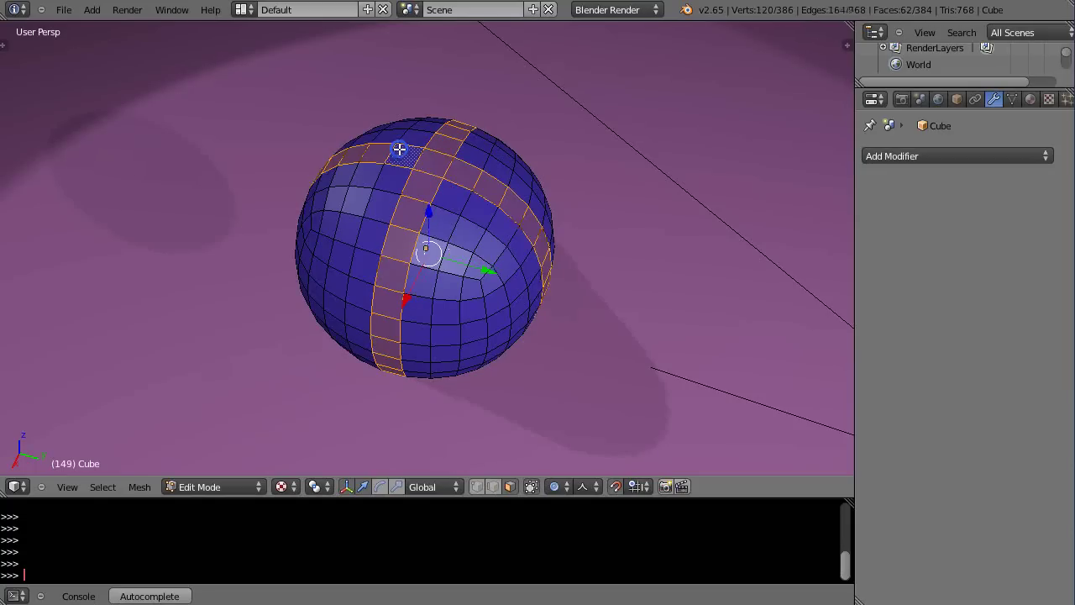
Set the proportional editing falloff to Random
middle_click_drag(510, 290, 492, 264)
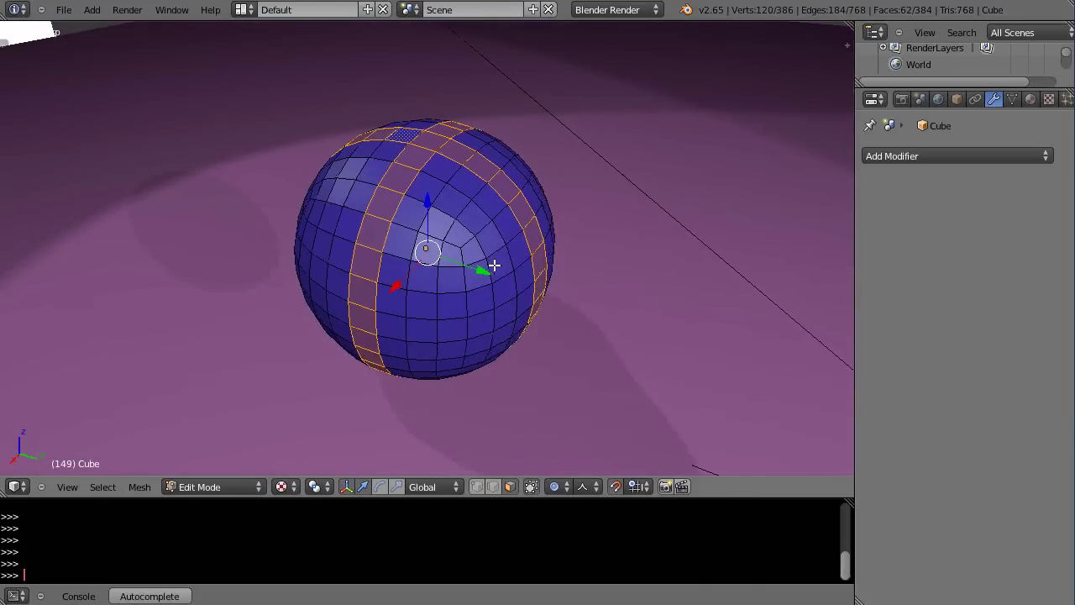
left_click(555, 487)
left_click(582, 487)
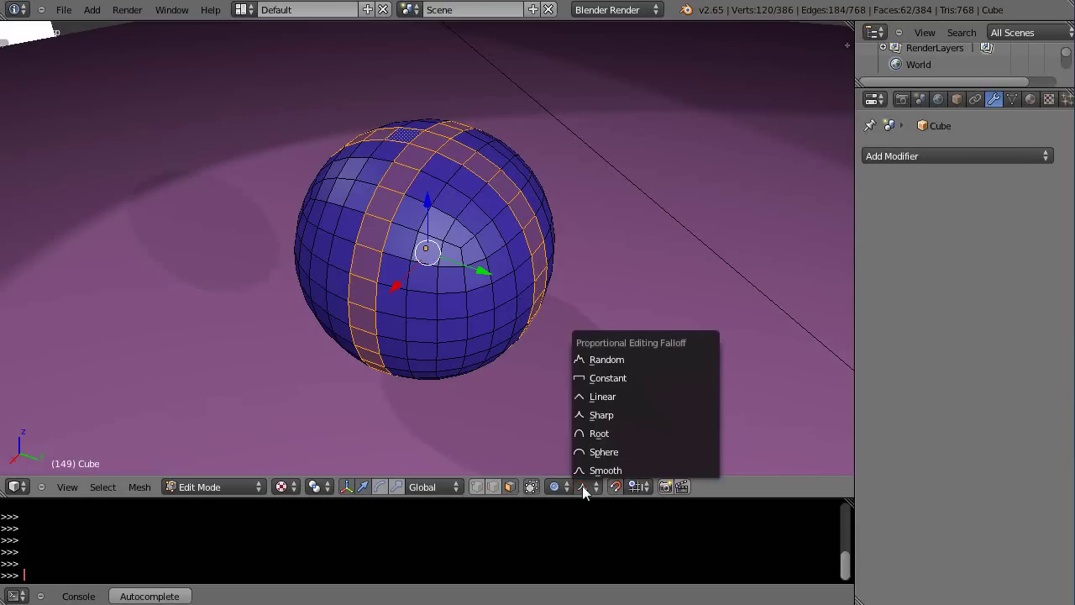
left_click(600, 470)
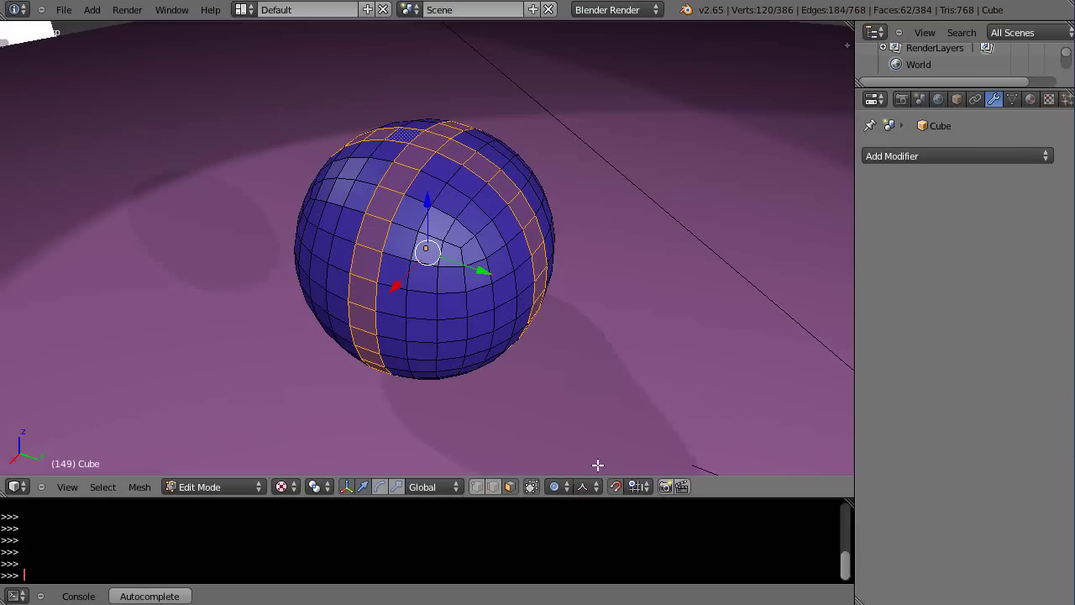
left_click(586, 487)
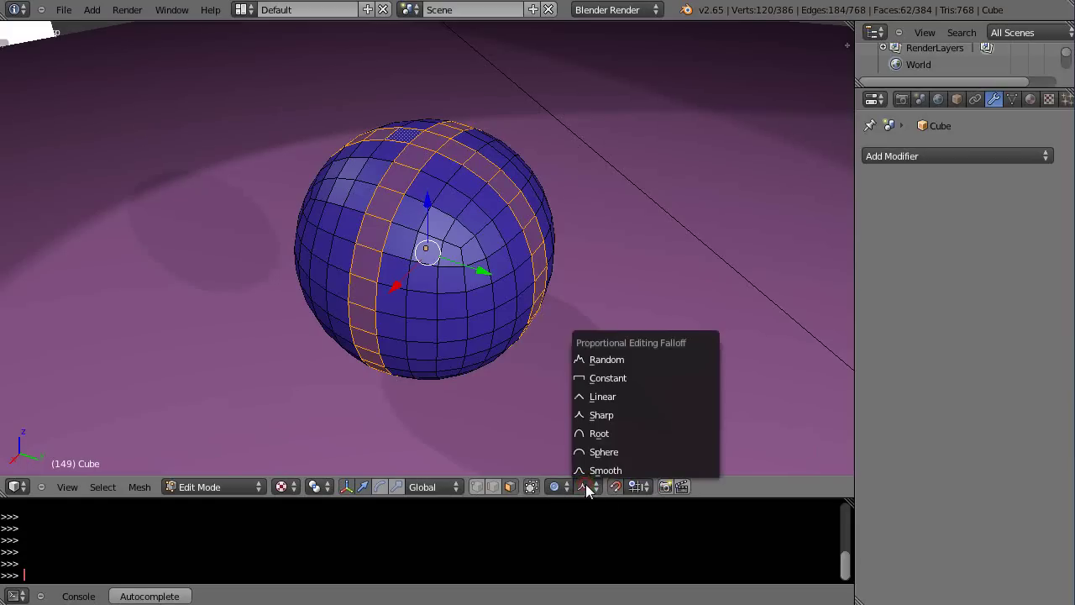
left_click(596, 364)
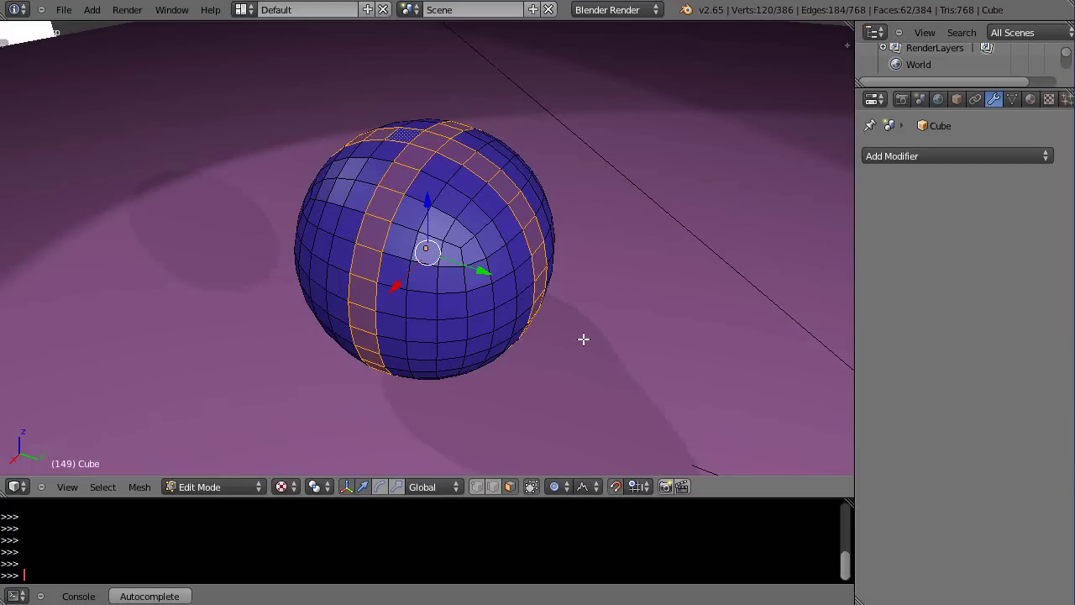
Reduce the proportional editing size to 0.06 during a cancelled trial scale of the two face loops with Random falloff
key("s")
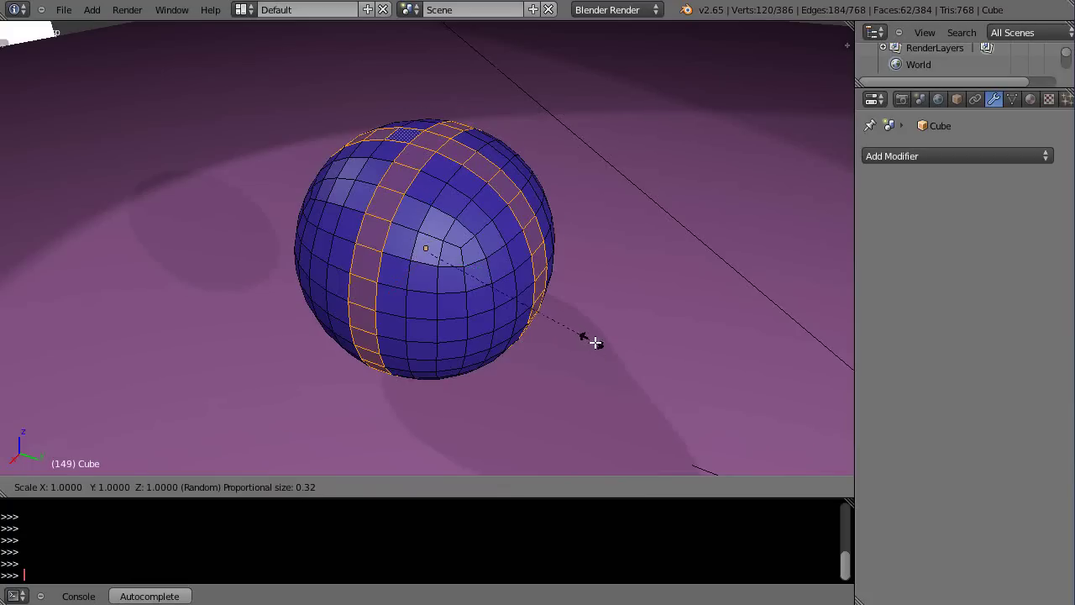
scroll(647, 361, "down", 4)
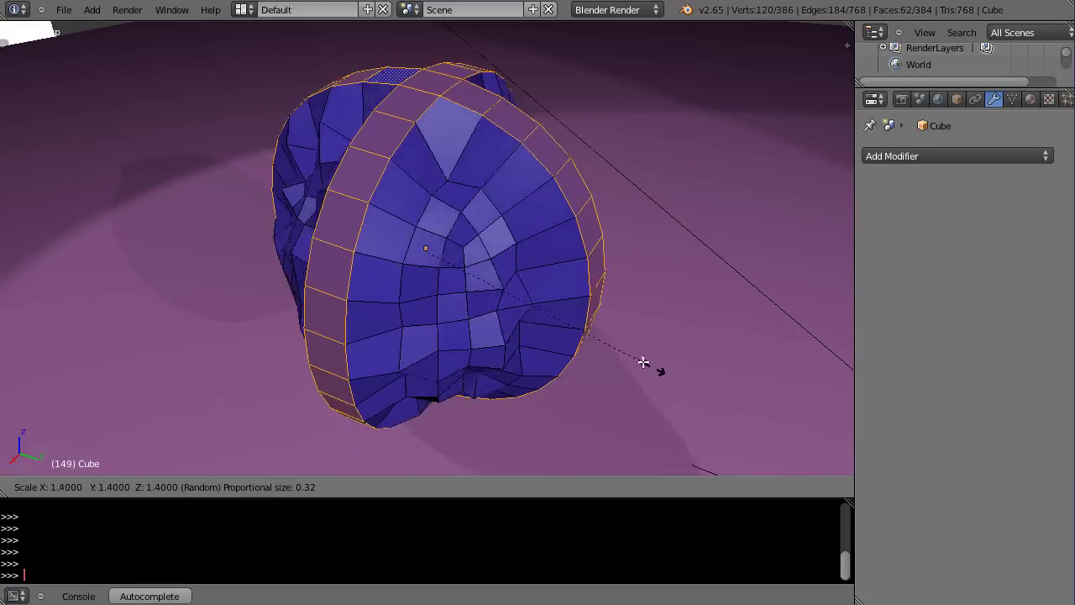
scroll(640, 360, "down", 4)
scroll(640, 360, "down", 4)
scroll(640, 360, "up", 8)
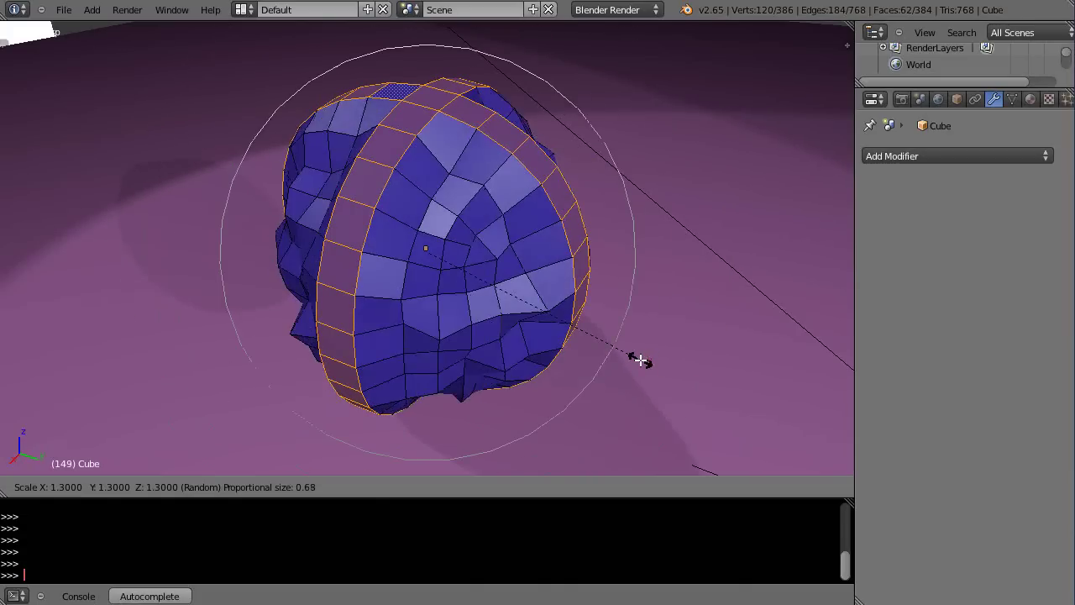
scroll(640, 361, "up", 8)
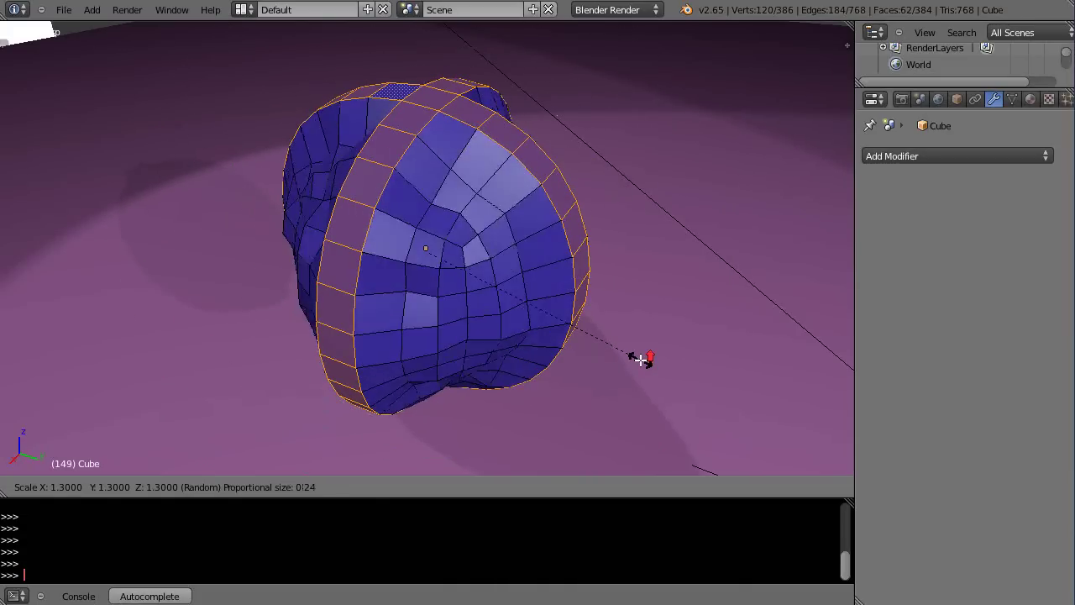
scroll(666, 365, "down", 1)
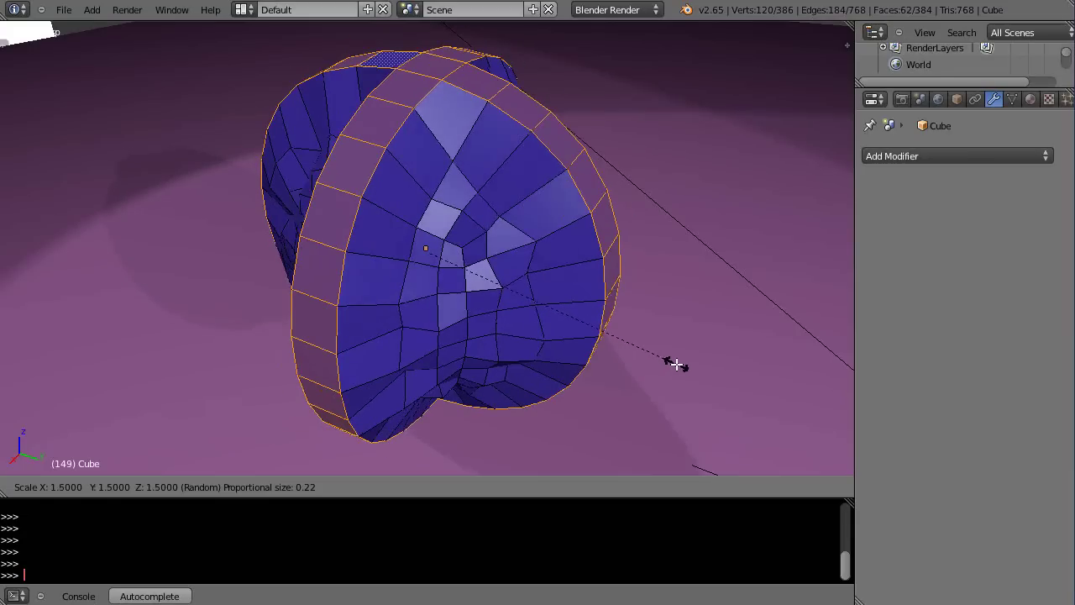
scroll(660, 355, "up", 6)
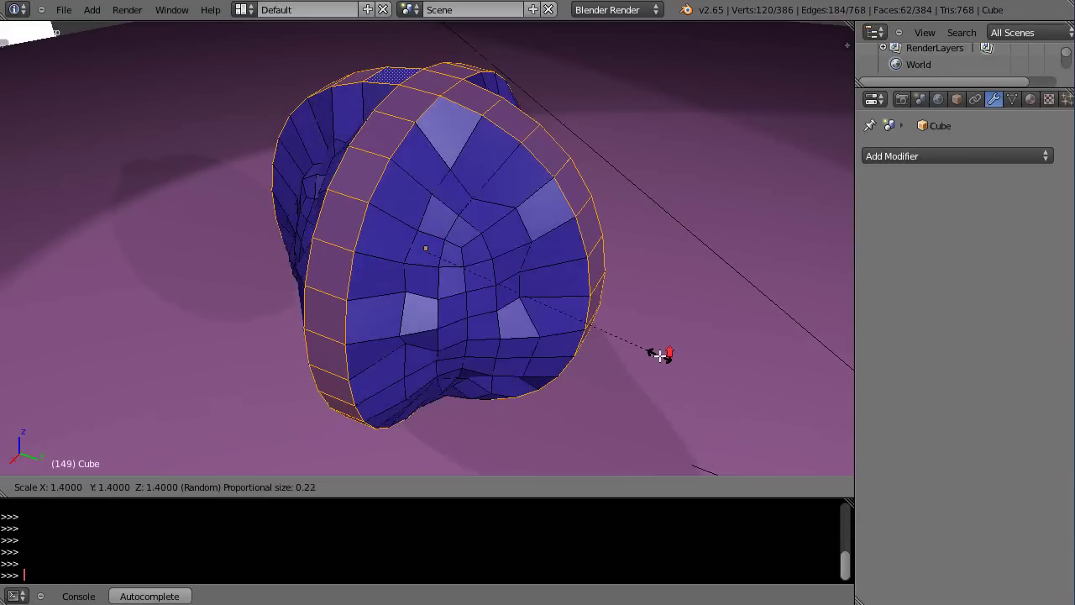
scroll(660, 355, "up", 4)
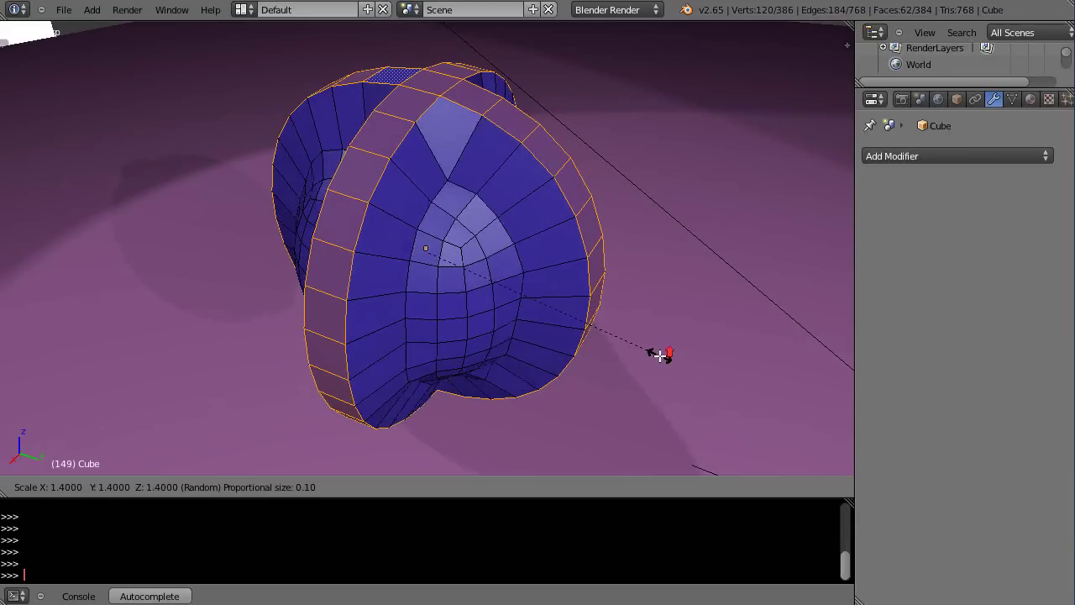
scroll(660, 356, "up", 3)
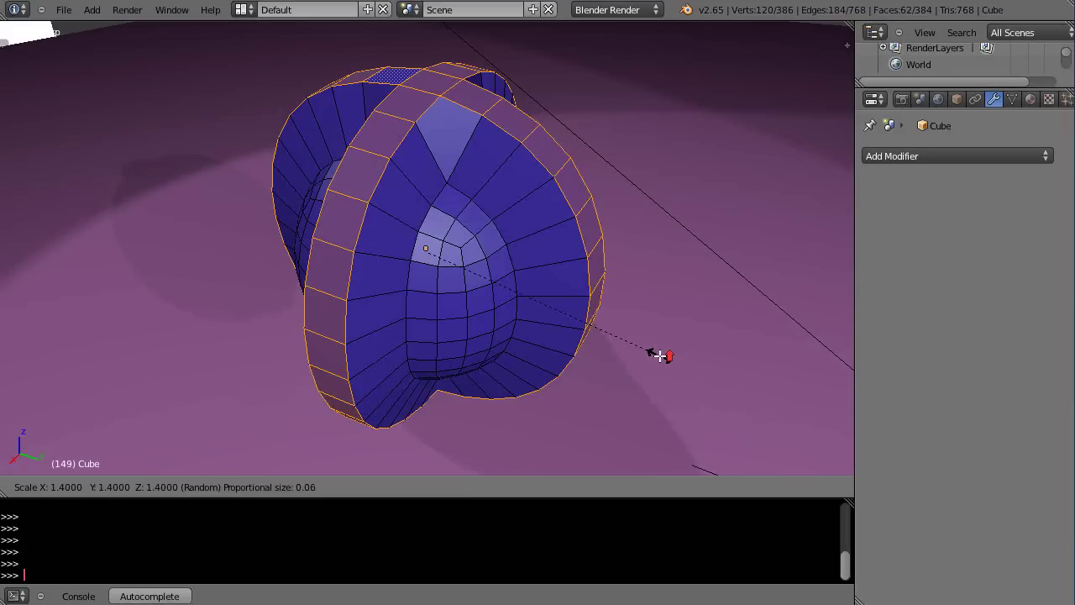
key("Escape")
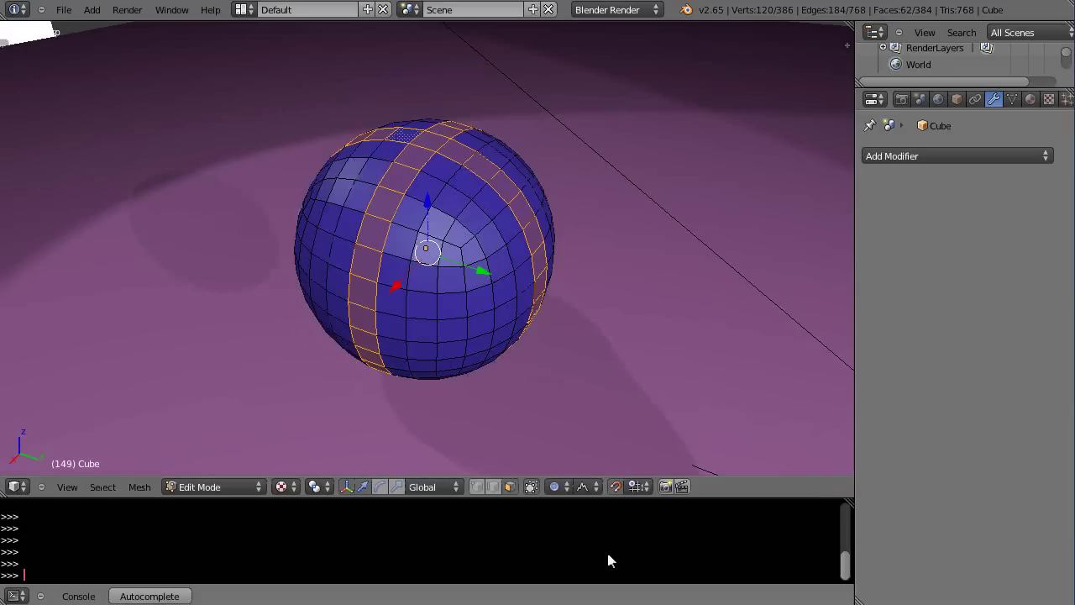
Set the proportional editing falloff to Sharp and scale the two selected face loops up slightly into raised bands
left_click(593, 487)
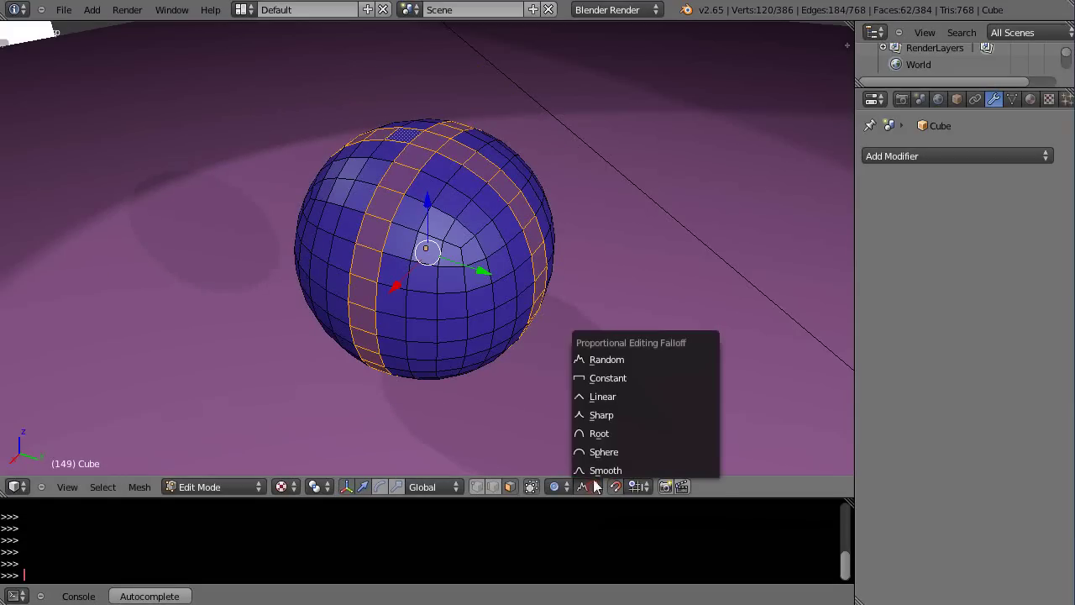
left_click(595, 415)
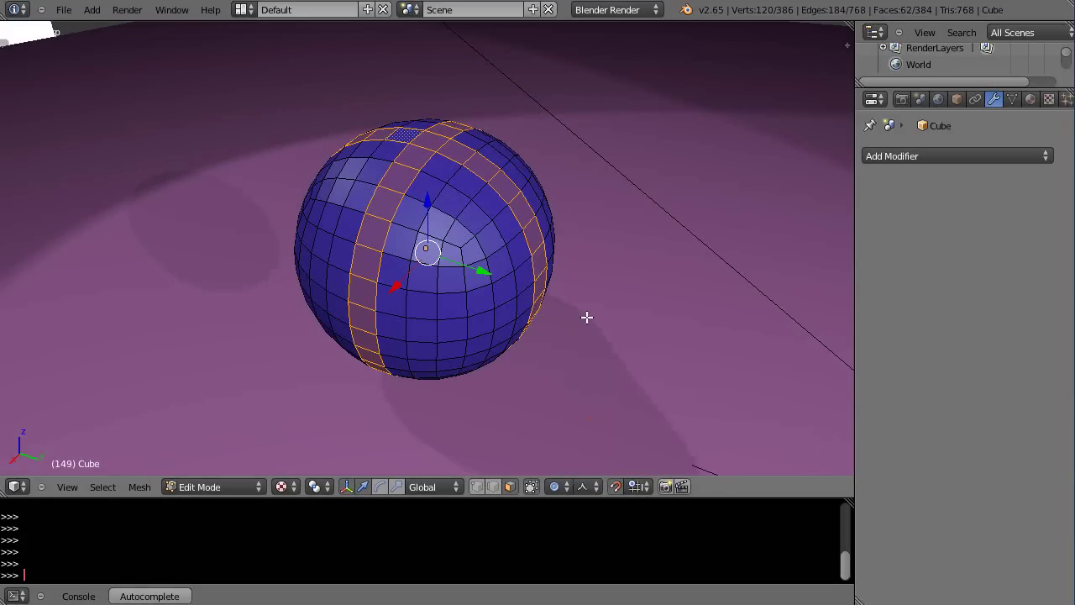
key("s")
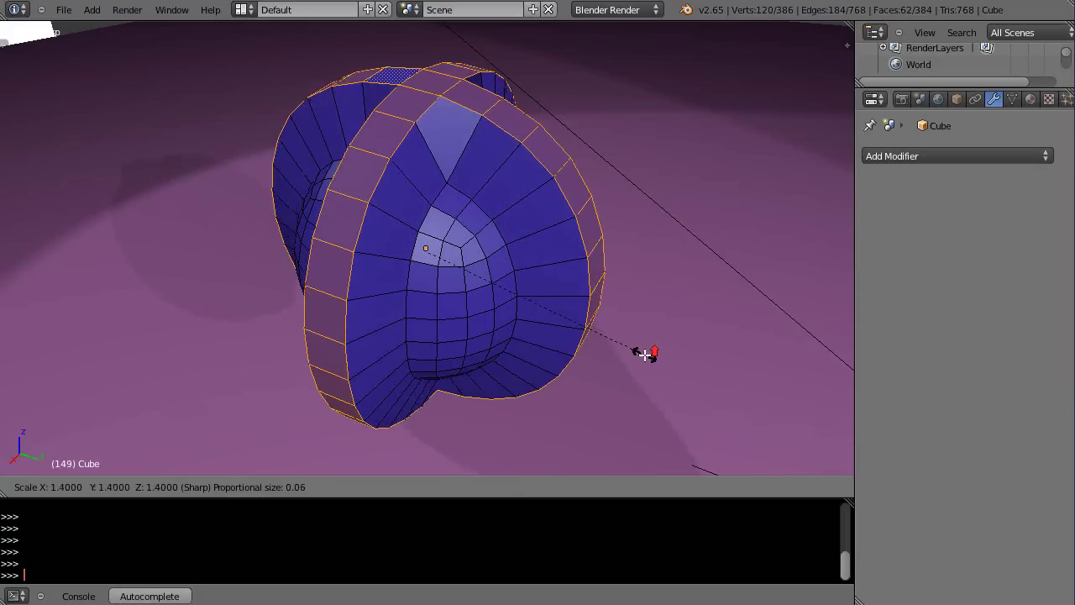
left_click(619, 319)
middle_click_drag(607, 331, 656, 319)
middle_click_drag(472, 310, 395, 301)
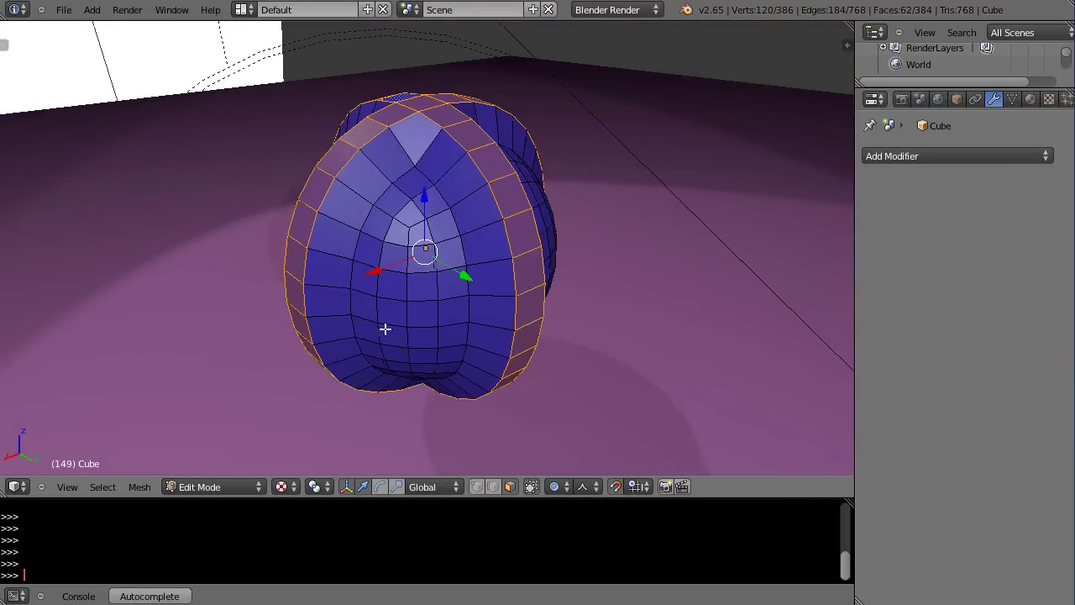
middle_click_drag(492, 265, 512, 286)
Select a single face on the ball's raised band and set the transform orientation to Normal
right_click(356, 210)
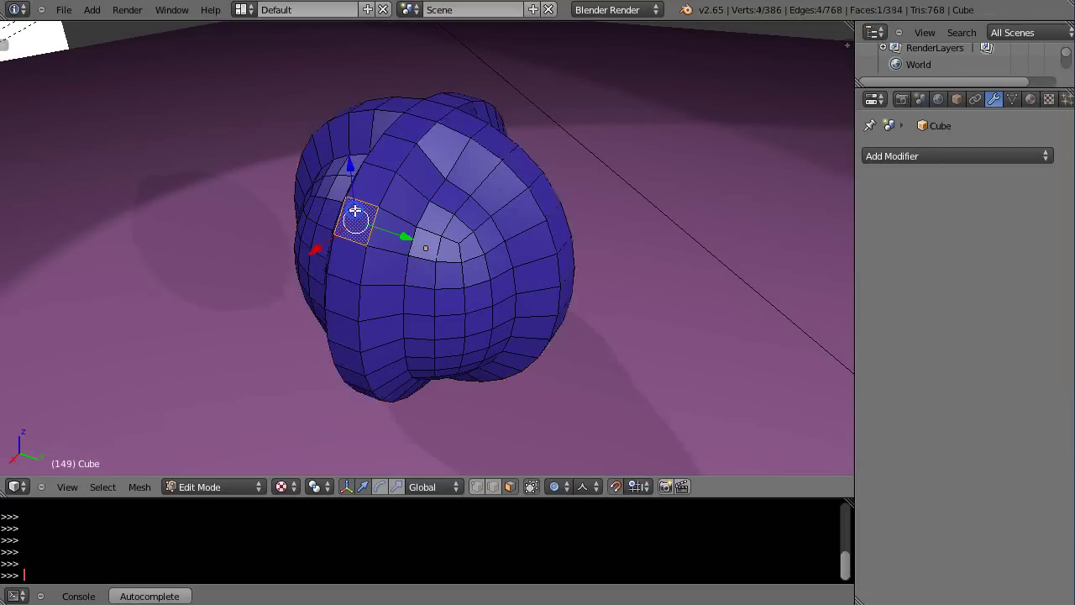
middle_click_drag(434, 278, 374, 271)
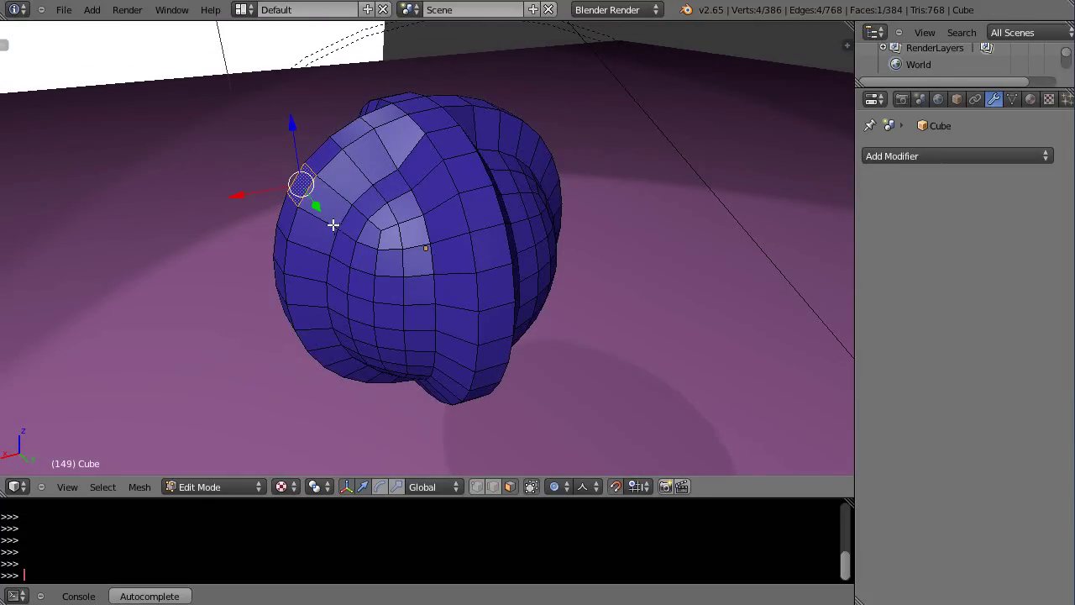
key("e")
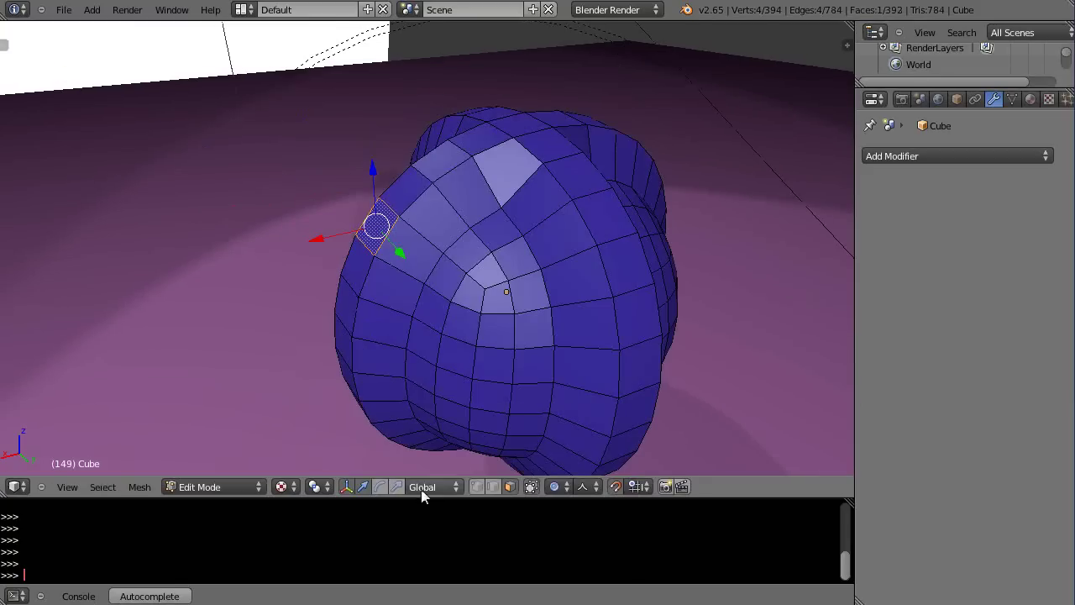
left_click(422, 490)
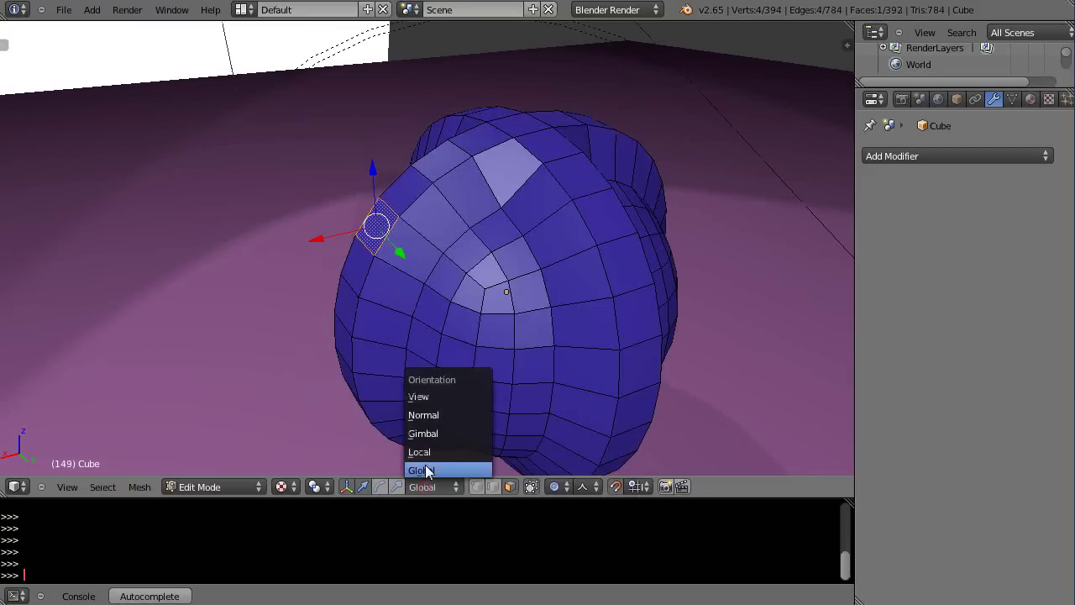
left_click(430, 415)
key("e")
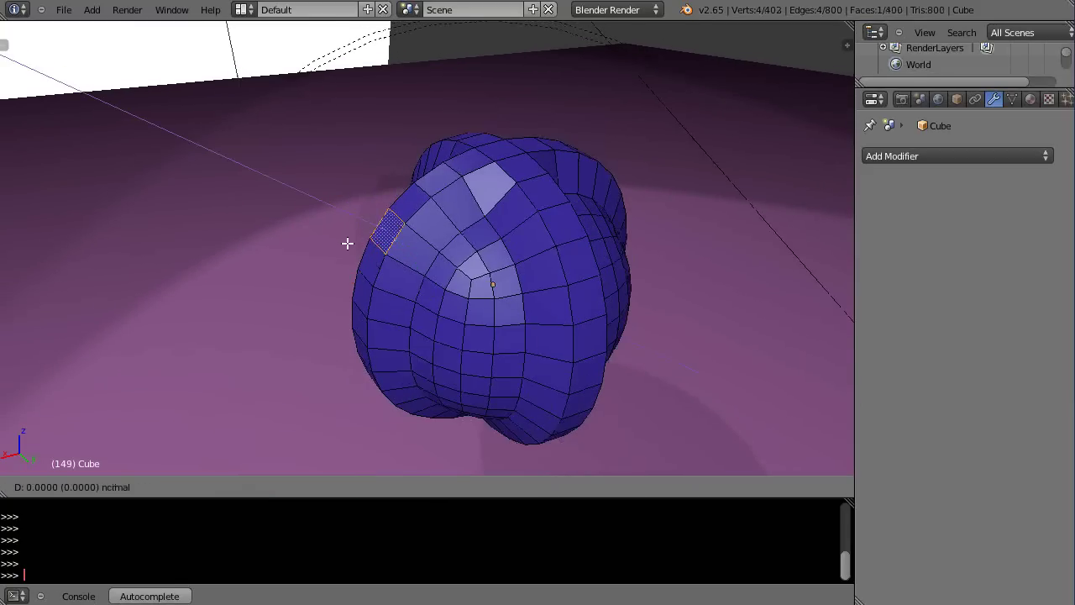
key("z")
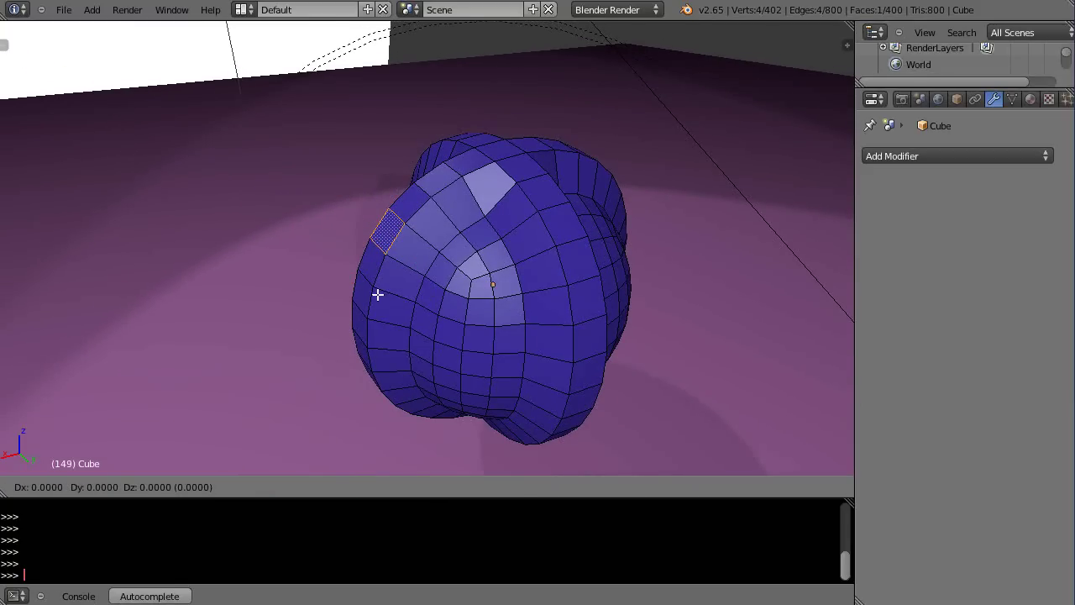
right_click(377, 294)
Turn off proportional editing and snapping, and try extruding the selected face freely along its normal
left_click(585, 486)
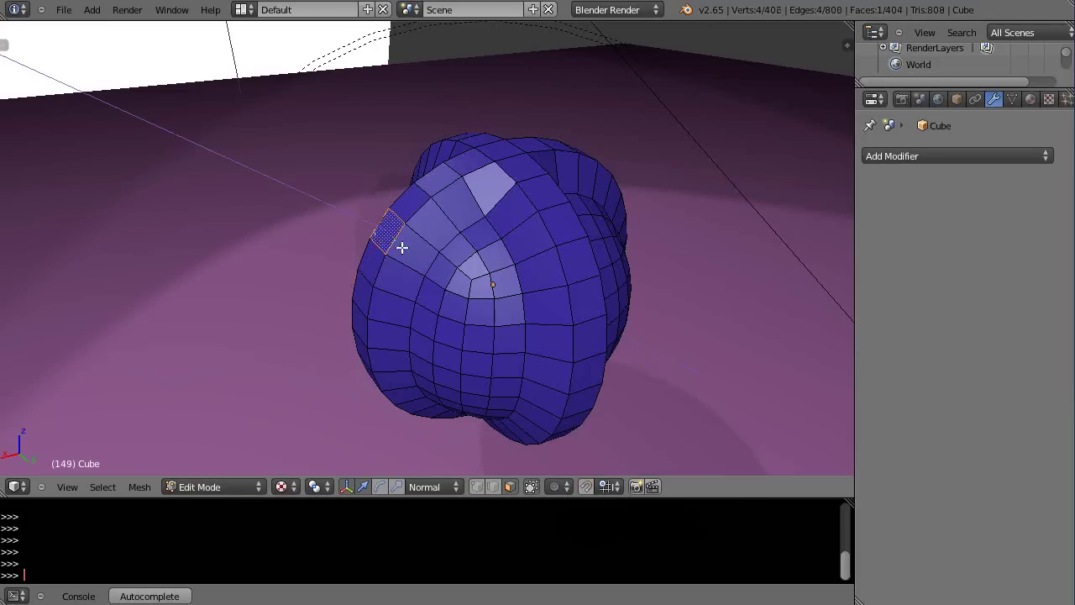
key("e")
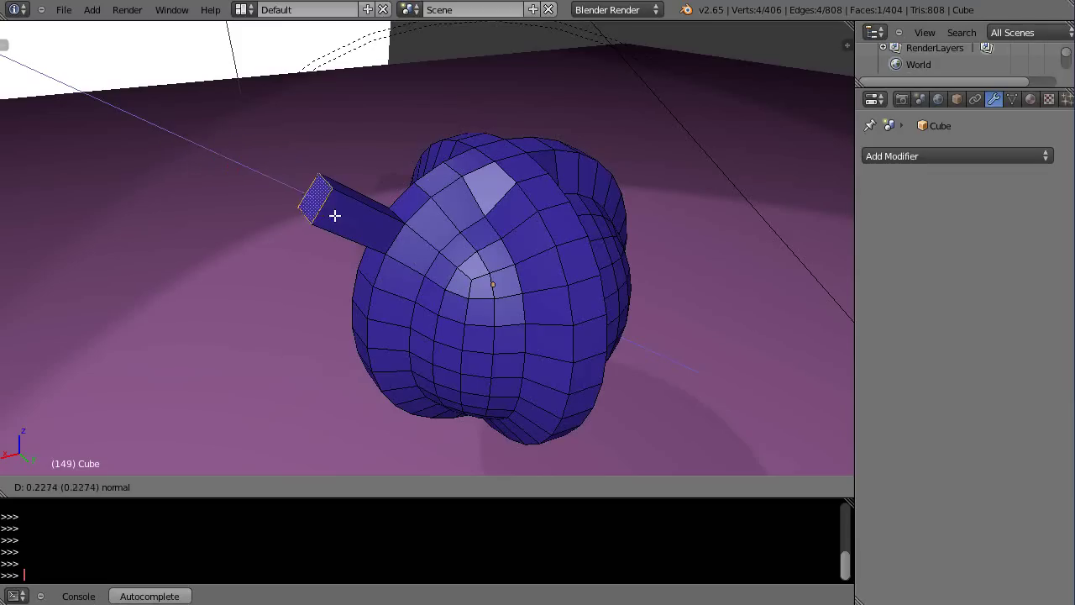
left_click(380, 232)
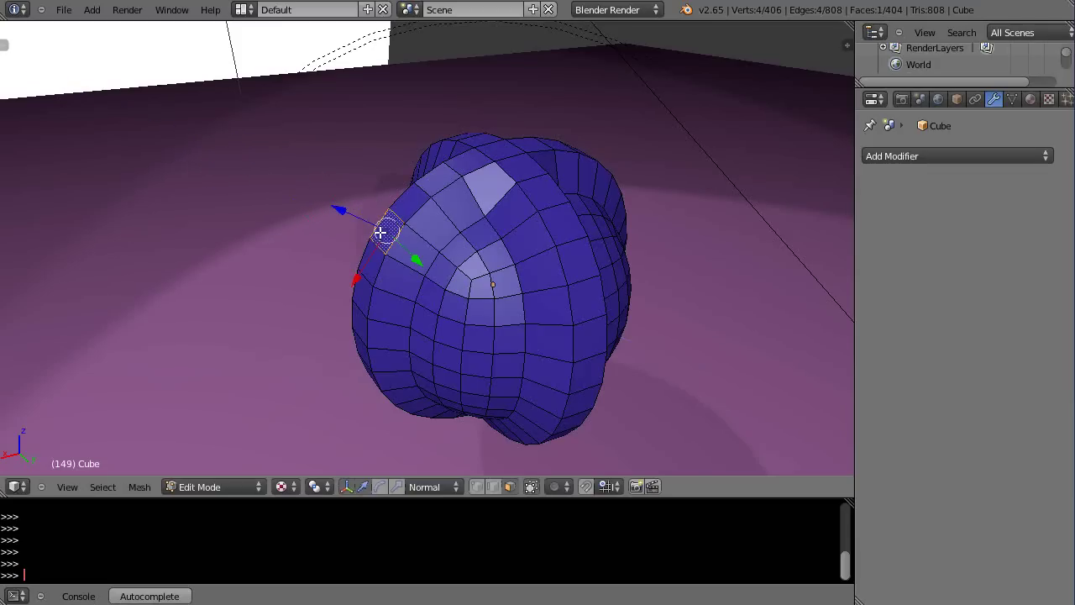
Turn snapping on and try extruding the selected face by 1.0 along its normal
left_click(586, 488)
scroll(432, 277, "down", 2)
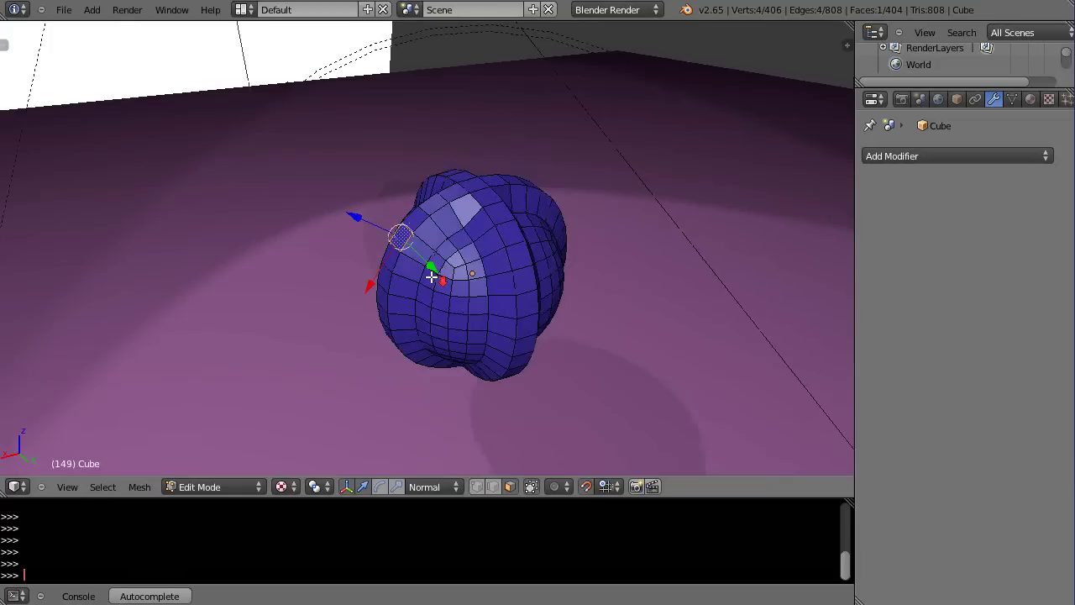
key("e")
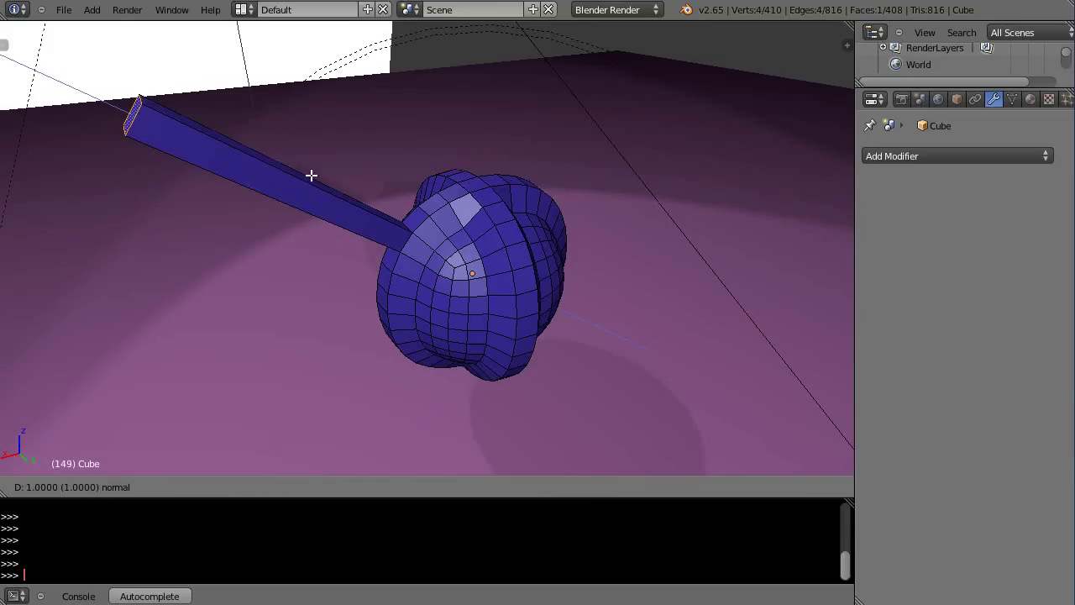
right_click(355, 193)
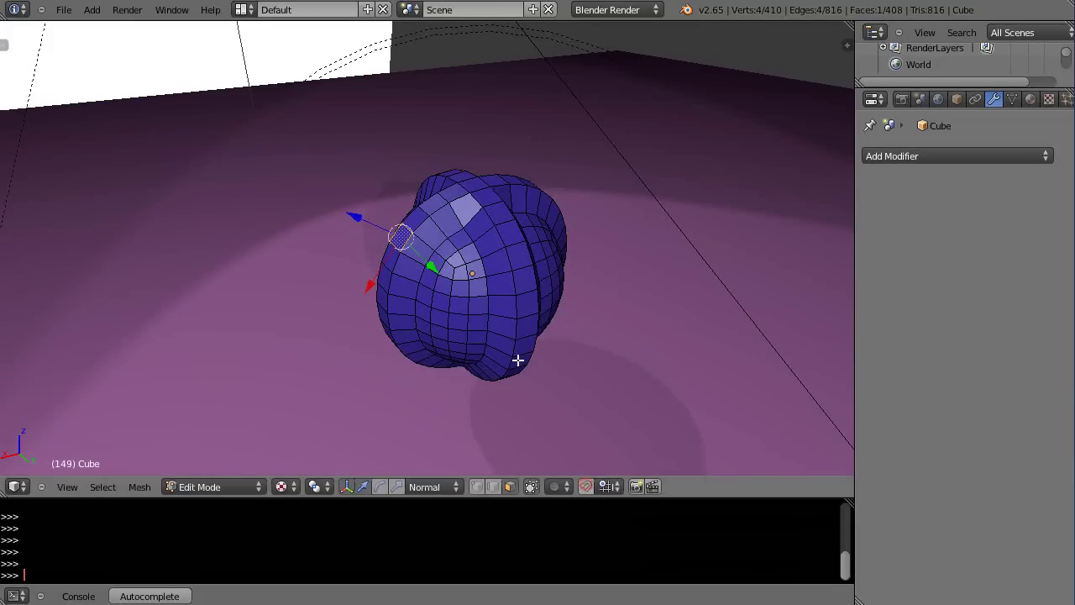
Turn snapping off and extrude the selected face freely along its normal into a long bar
scroll(437, 276, "up", 3)
middle_click_drag(436, 276, 528, 272, "shift")
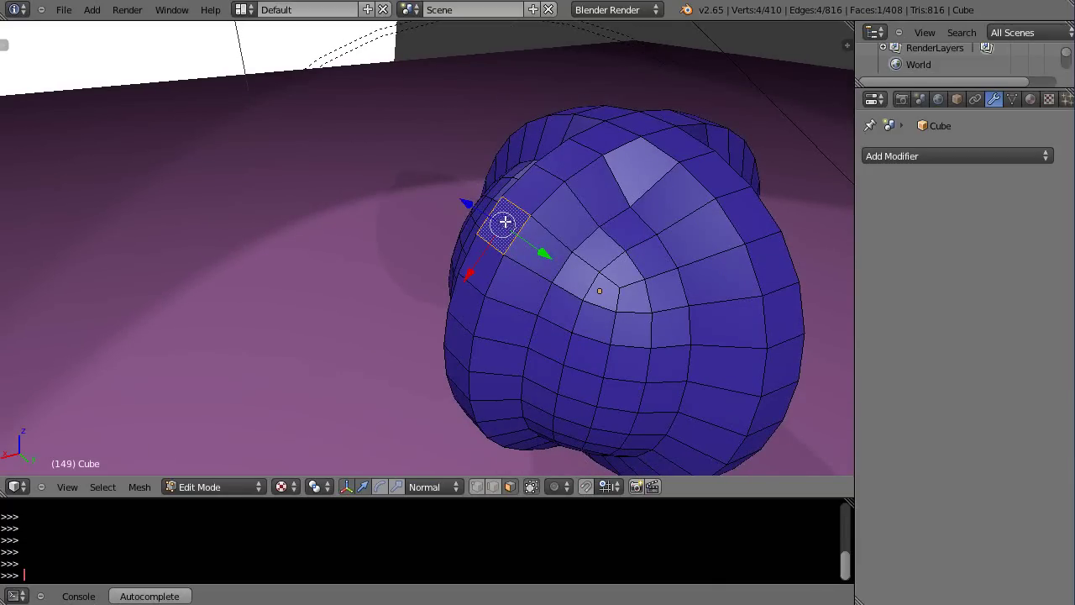
scroll(494, 235, "up", 3)
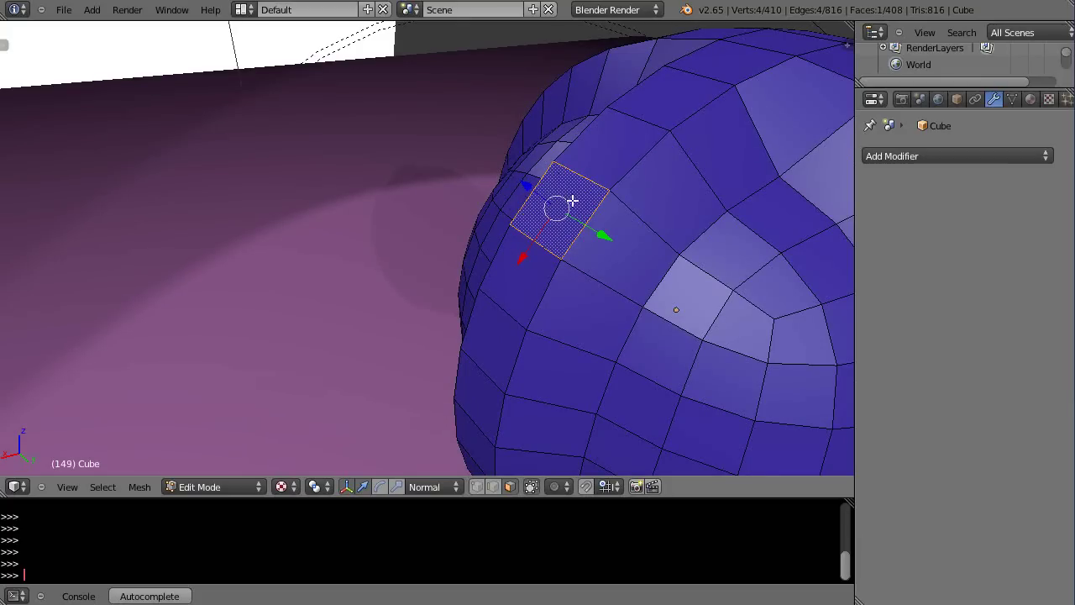
scroll(572, 221, "down", 5)
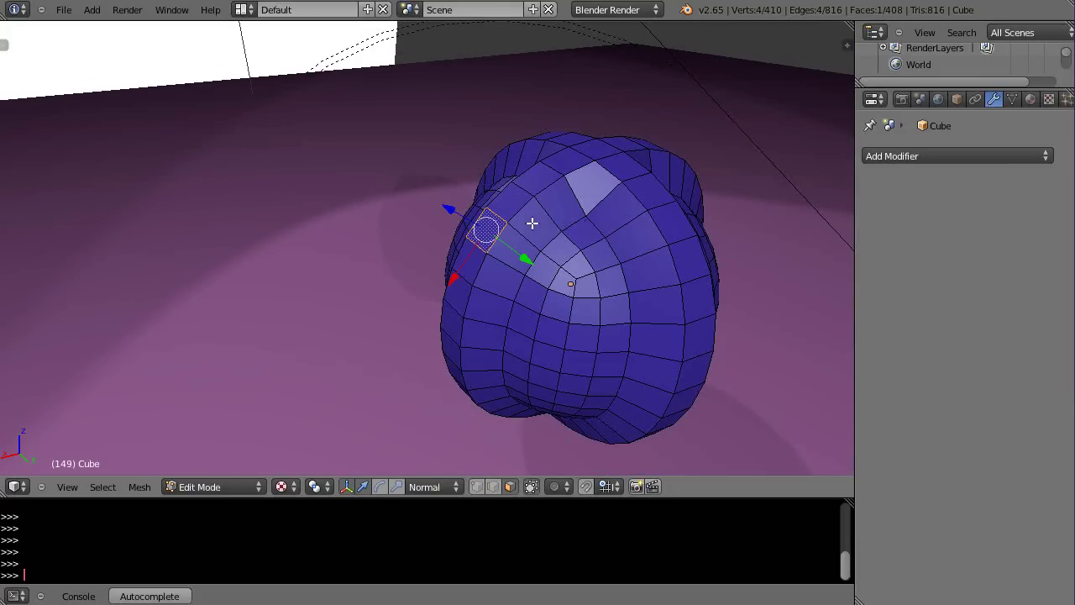
key("e")
left_click(396, 161)
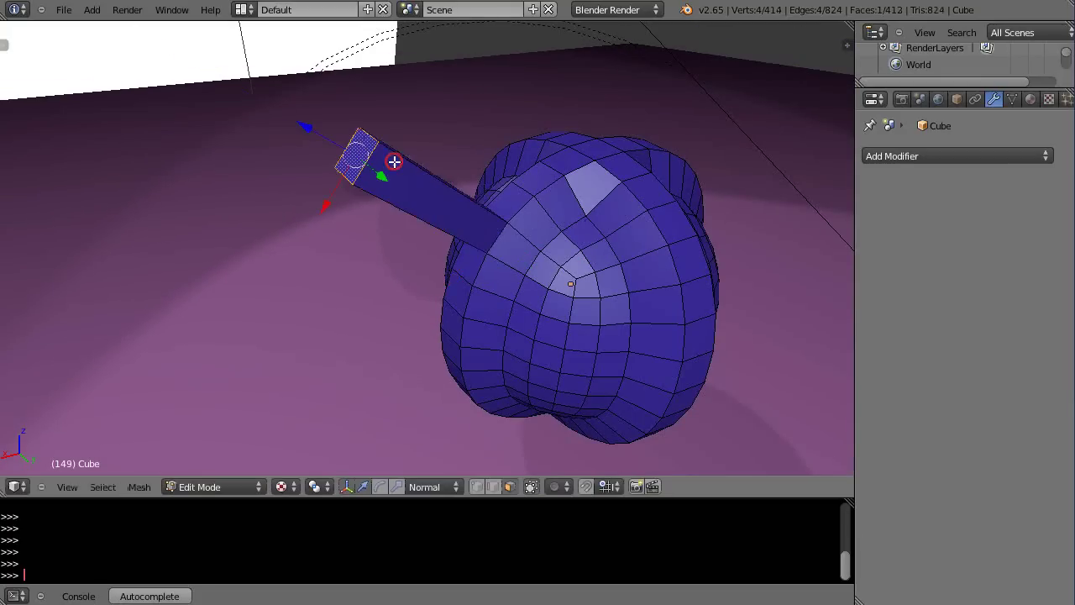
Set the transform orientation to Global and extrude another face near the top of the ball into a second bar
right_click(538, 176)
left_click(426, 487)
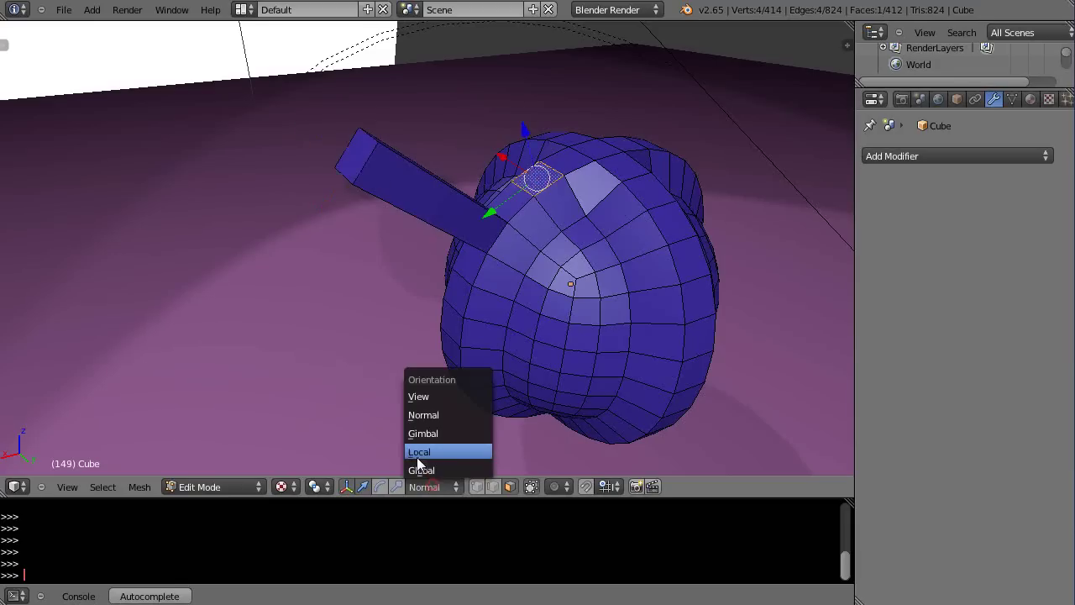
left_click(419, 468)
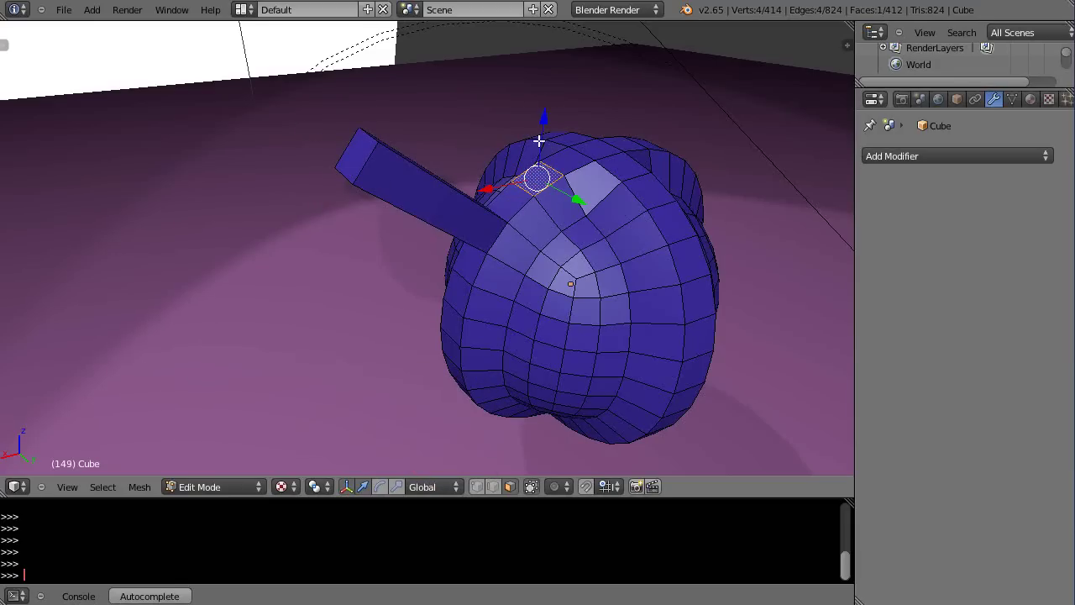
scroll(543, 244, "down", 2)
key("e")
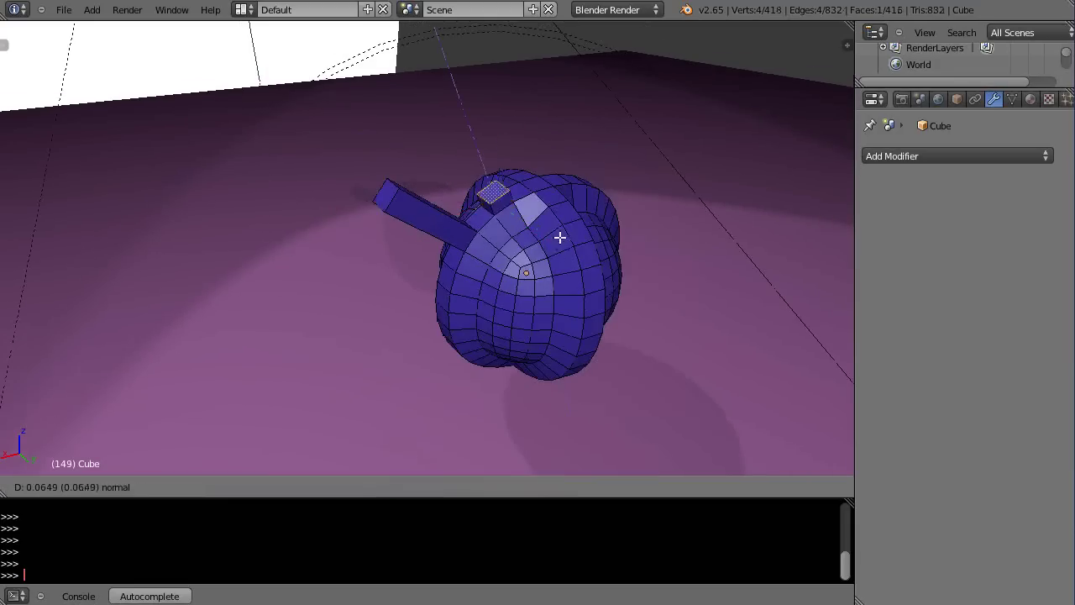
left_click(533, 155)
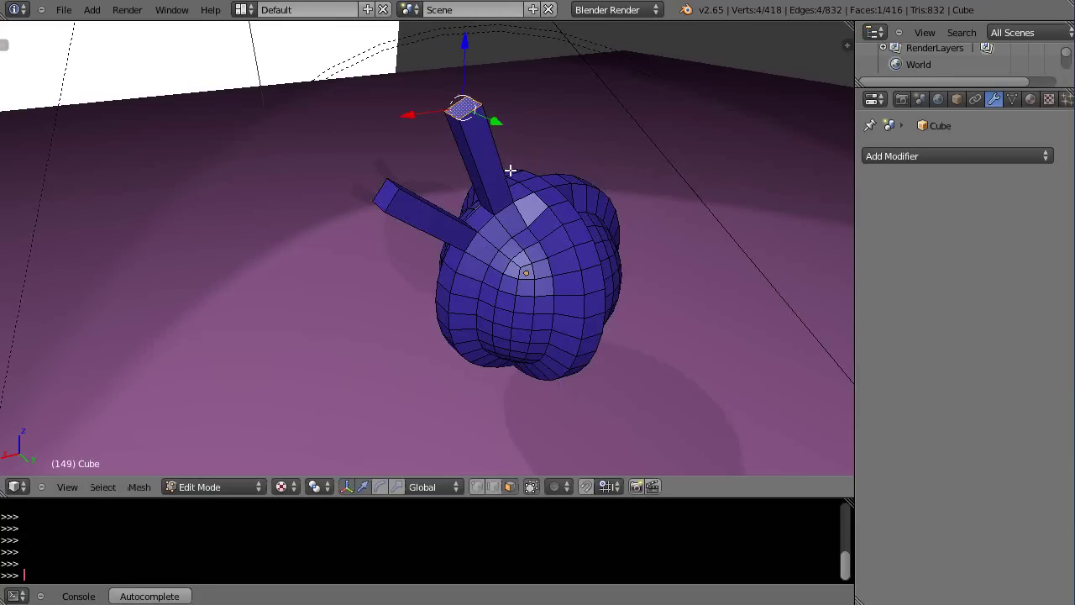
scroll(510, 177, "down", 4)
scroll(480, 228, "up", 4)
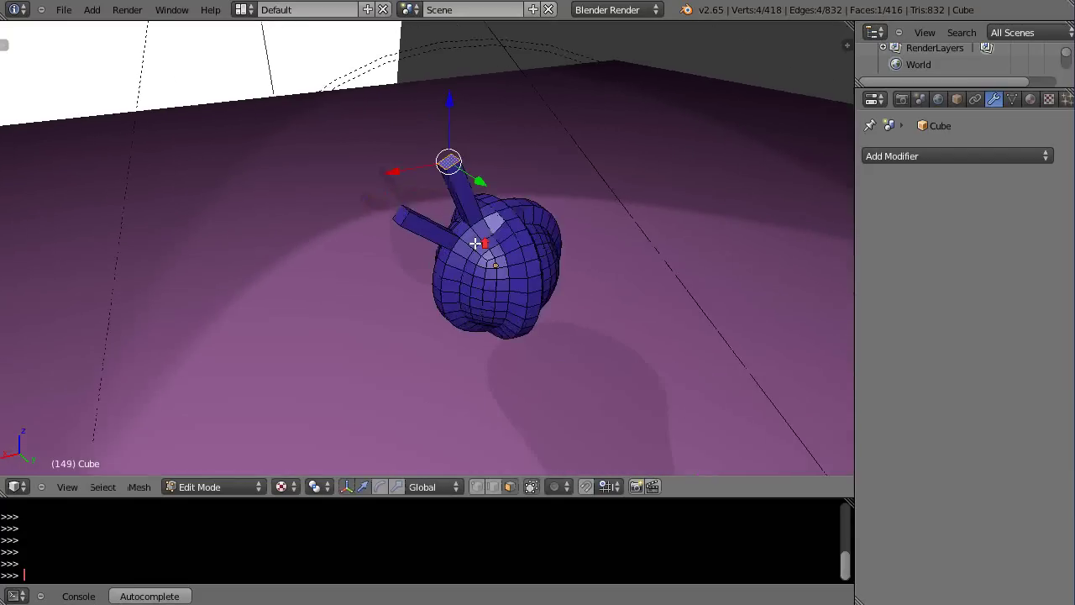
key("ctrl+z")
middle_click_drag(479, 240, 466, 339)
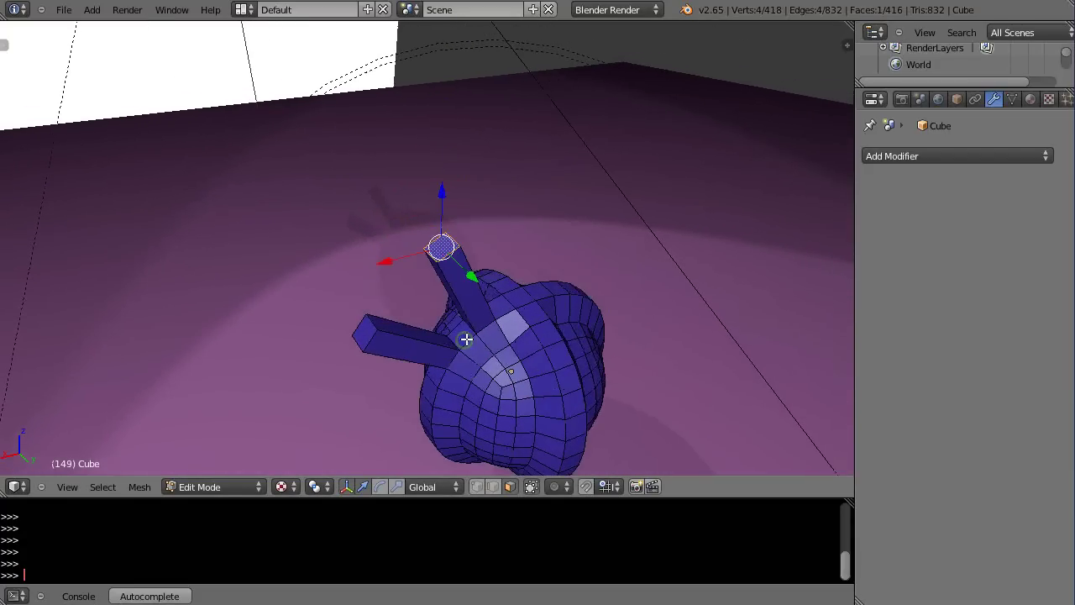
Undo the second bar and extrude the same face straight up along the global Z axis by about 0.64
scroll(475, 317, "up", 3)
scroll(505, 339, "down", 2)
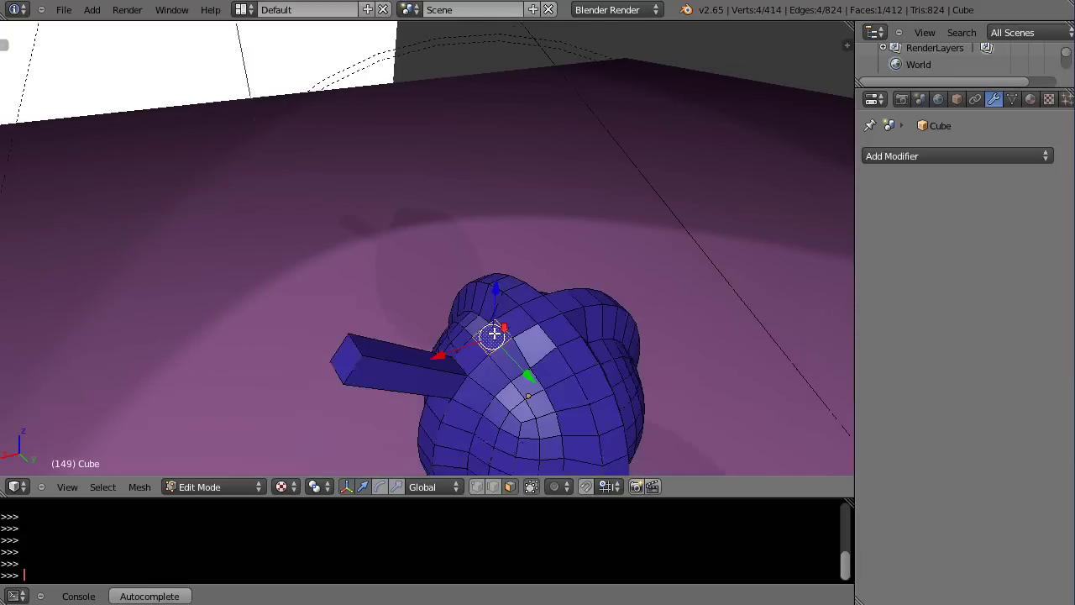
key("e")
key("z")
key("z")
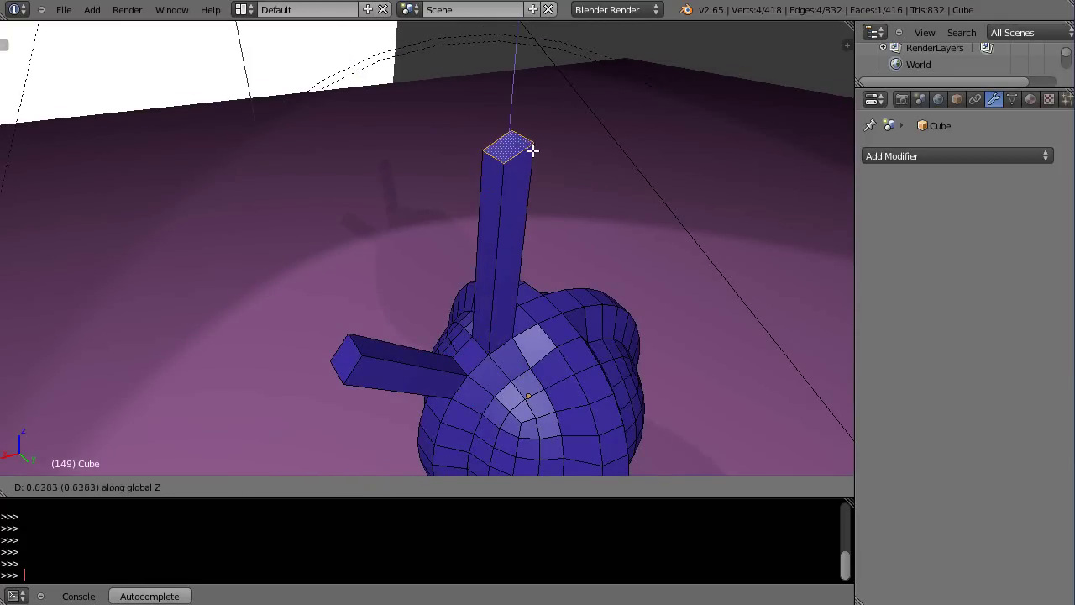
left_click(532, 149)
mouse_move(523, 305)
middle_mouse_down()
mouse_move(465, 267)
mouse_move(512, 314)
middle_mouse_up()
scroll(448, 271, "down", 4)
scroll(509, 318, "up", 4)
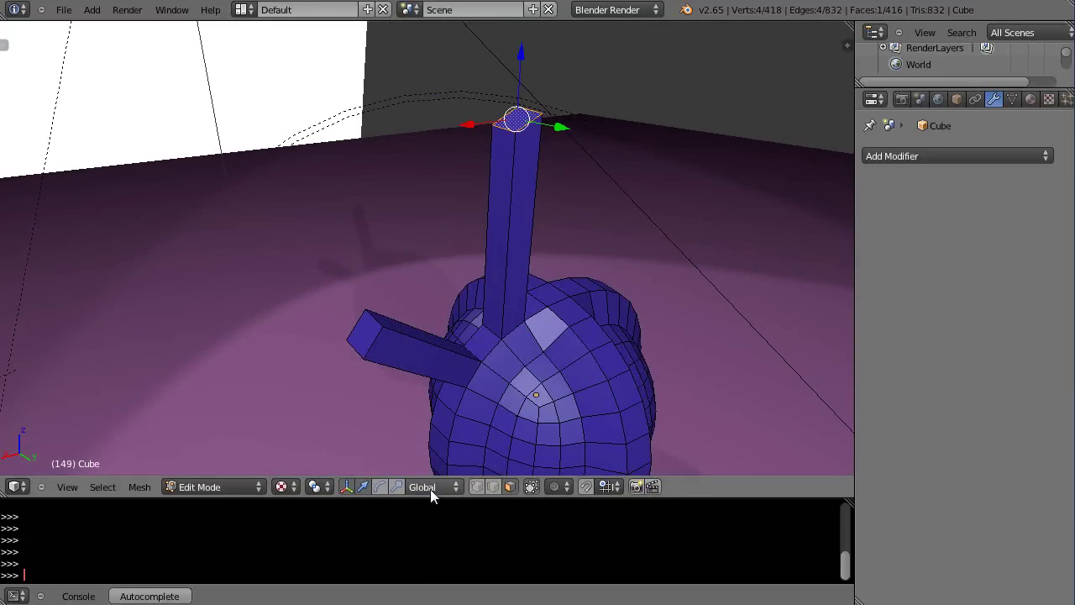
Extrude the end face of the upright bar in place, with no offset
scroll(496, 355, "down", 3)
middle_click_drag(479, 360, 456, 379)
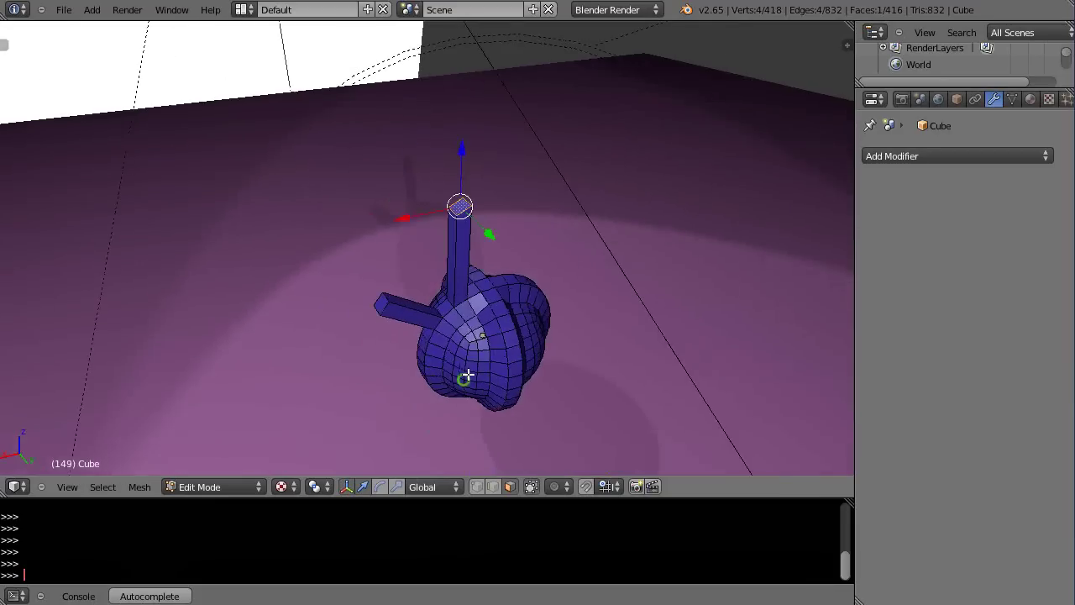
scroll(468, 328, "up", 3)
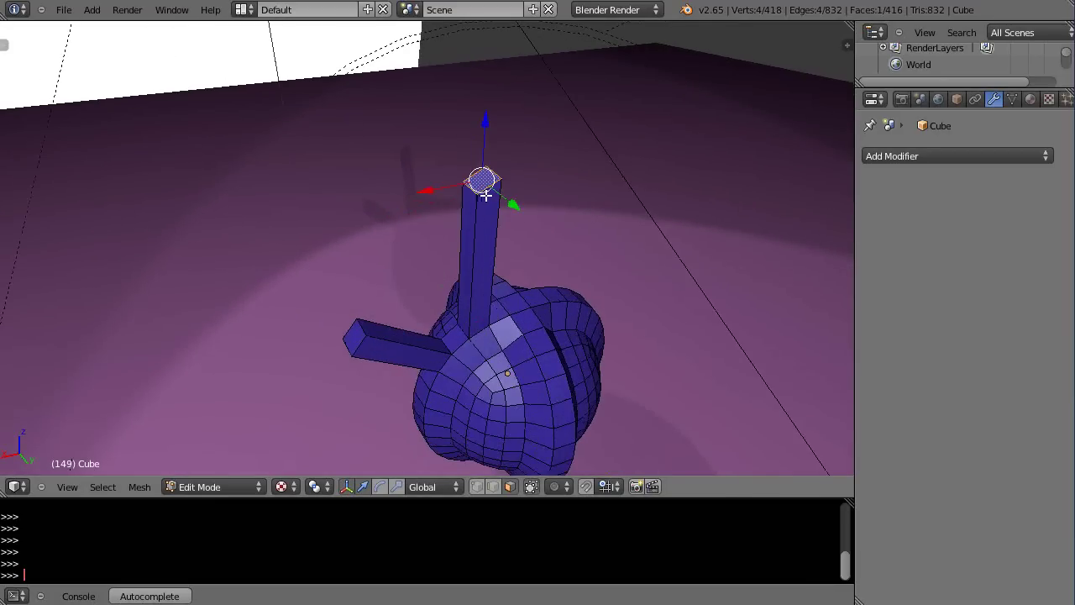
middle_click_drag(538, 209, 543, 232)
scroll(543, 233, "up", 3)
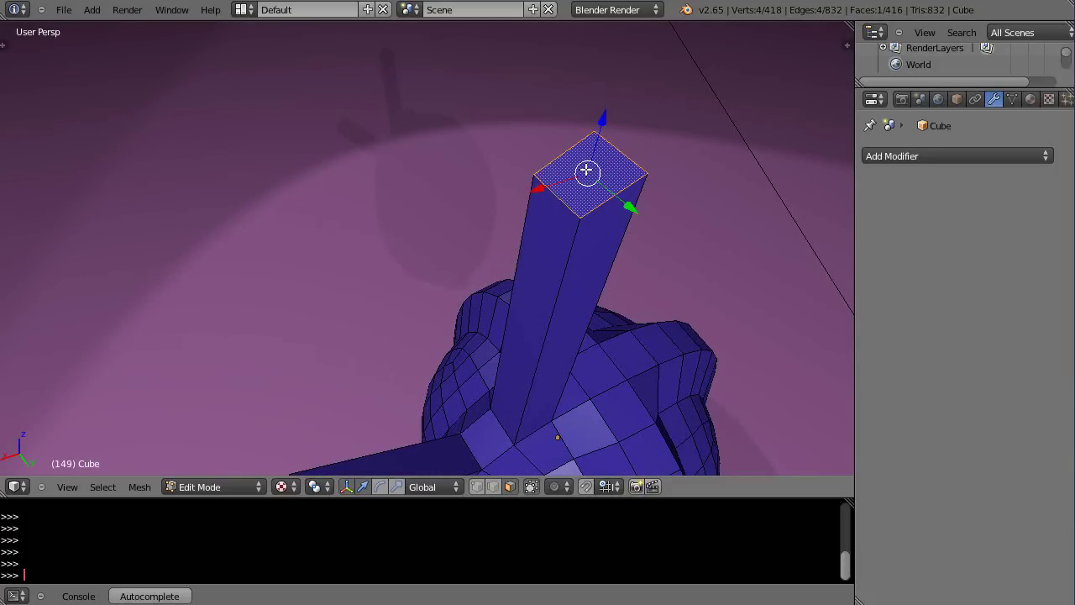
key("e")
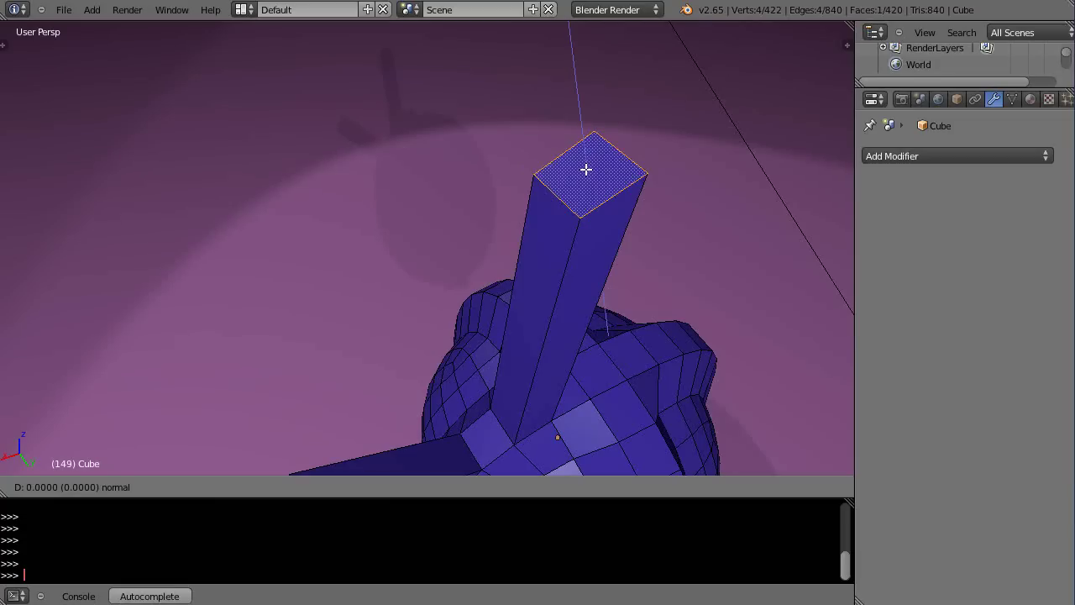
right_click(585, 169)
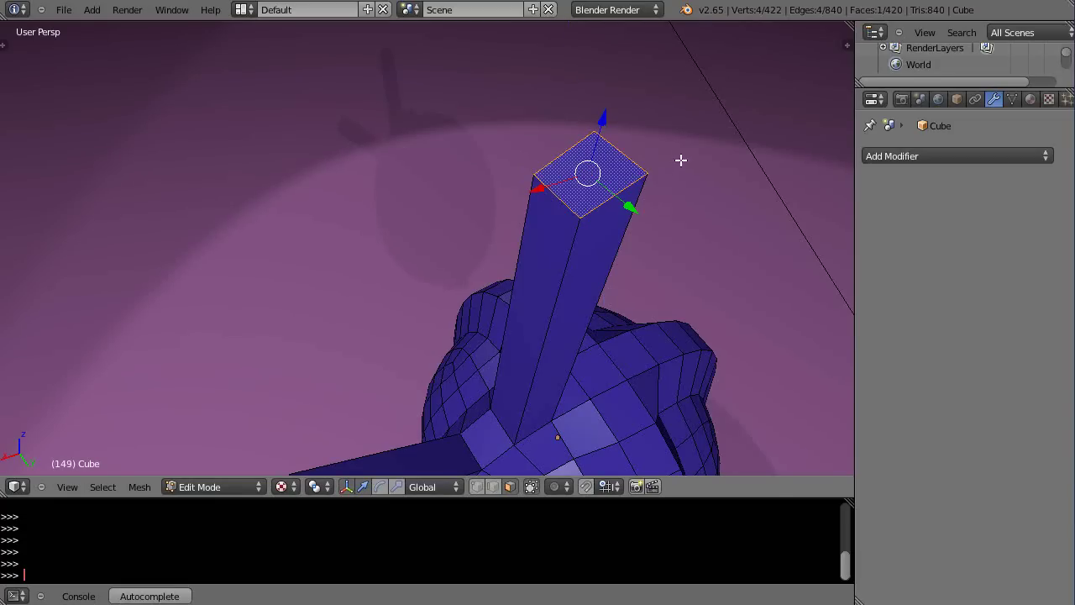
middle_click_drag(616, 197, 593, 185)
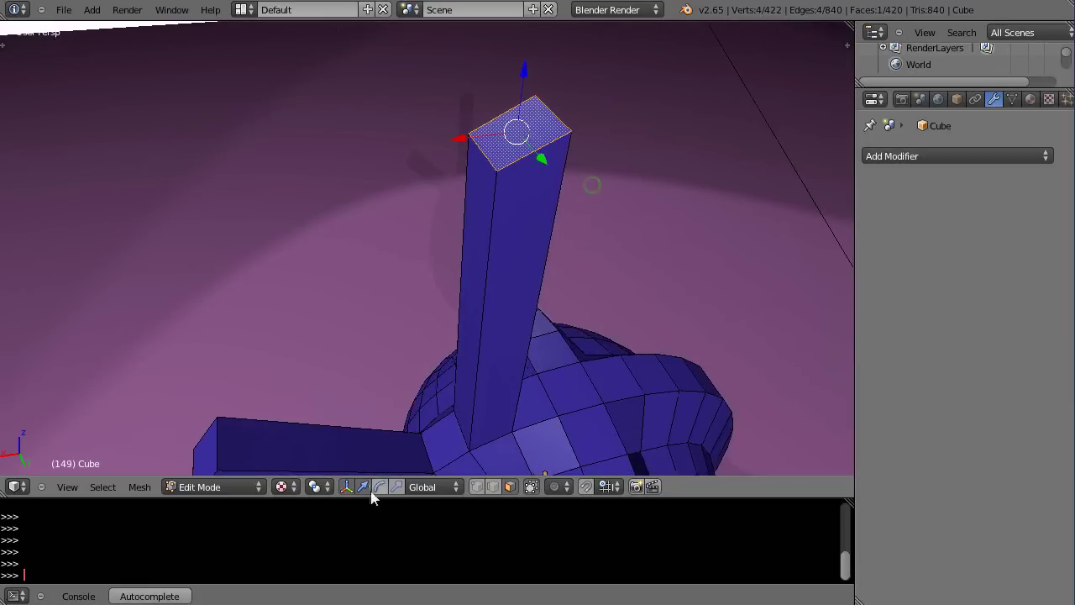
Set the transform orientation to Normal and scale the new end face down to about a quarter of its size
left_click(433, 487)
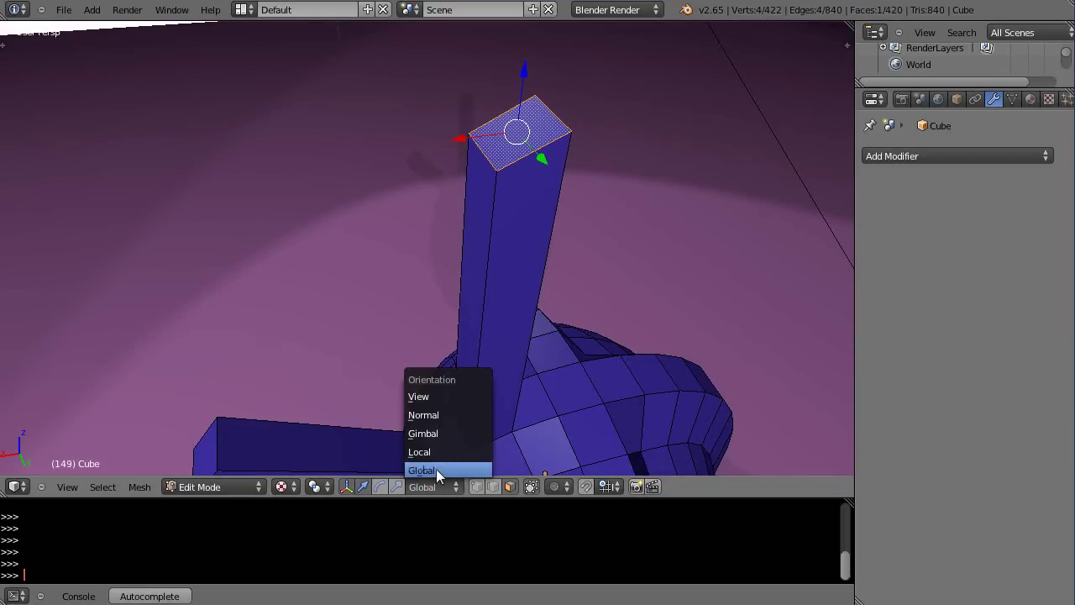
left_click(432, 414)
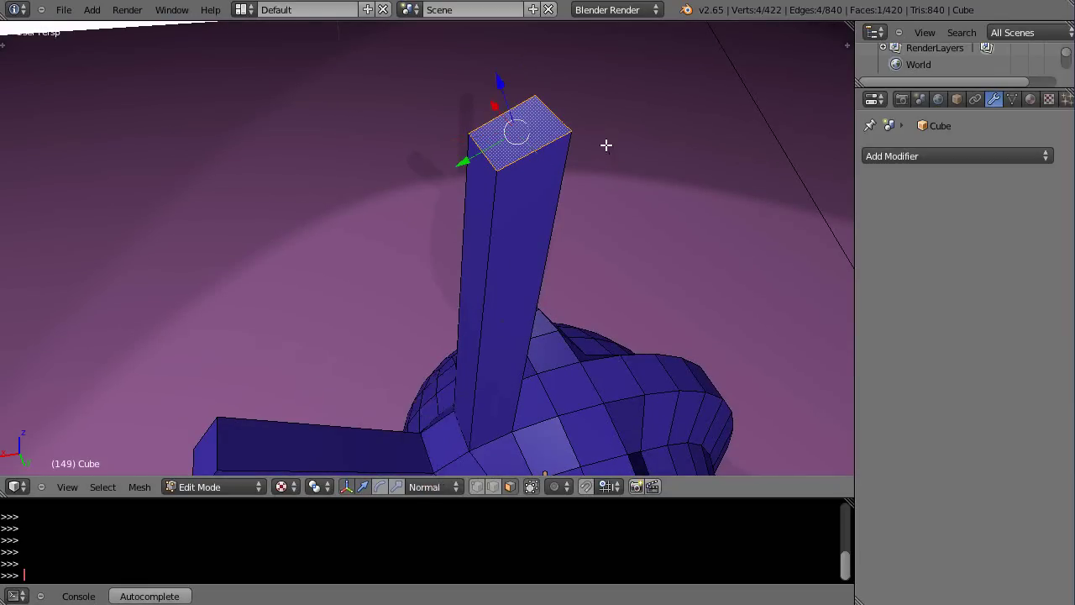
key("s")
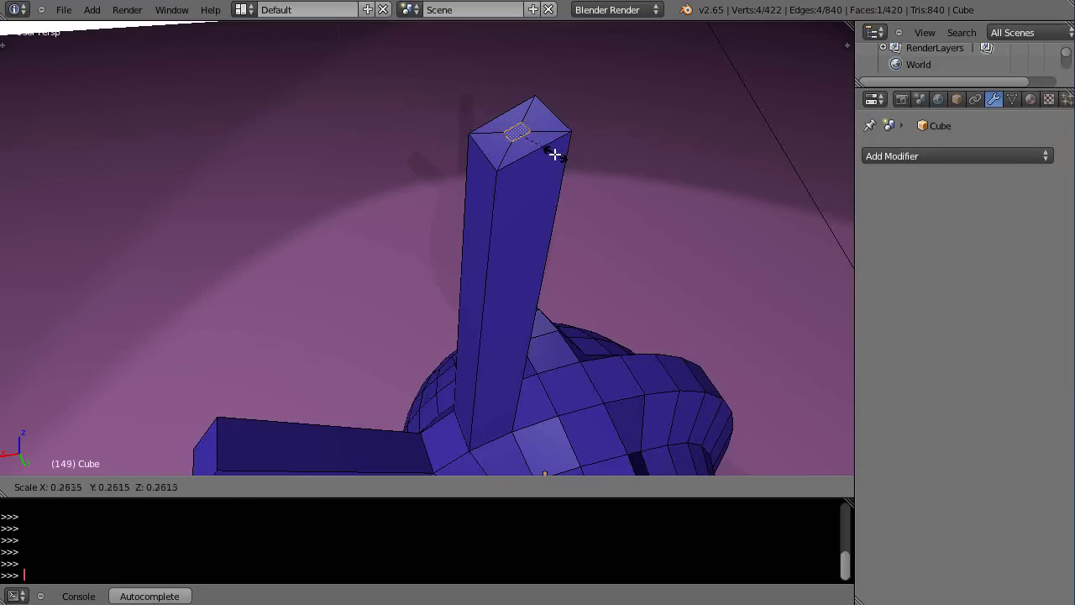
left_click(546, 155)
scroll(539, 211, "up", 5)
scroll(542, 211, "down", 5)
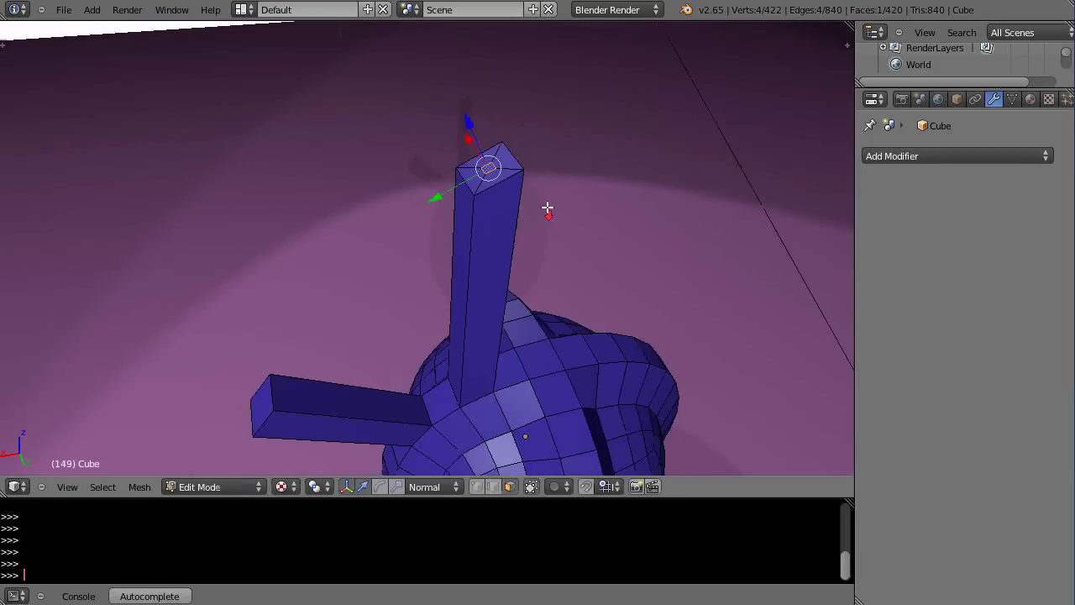
Extrude the small face on the upright bar's end by about 0.15 along its normal into a thin rod
scroll(530, 243, "up", 3)
middle_click_drag(530, 246, 530, 244)
scroll(566, 299, "down", 4)
middle_click_drag(566, 299, 574, 232)
scroll(576, 308, "down", 3)
middle_click_drag(487, 321, 523, 353)
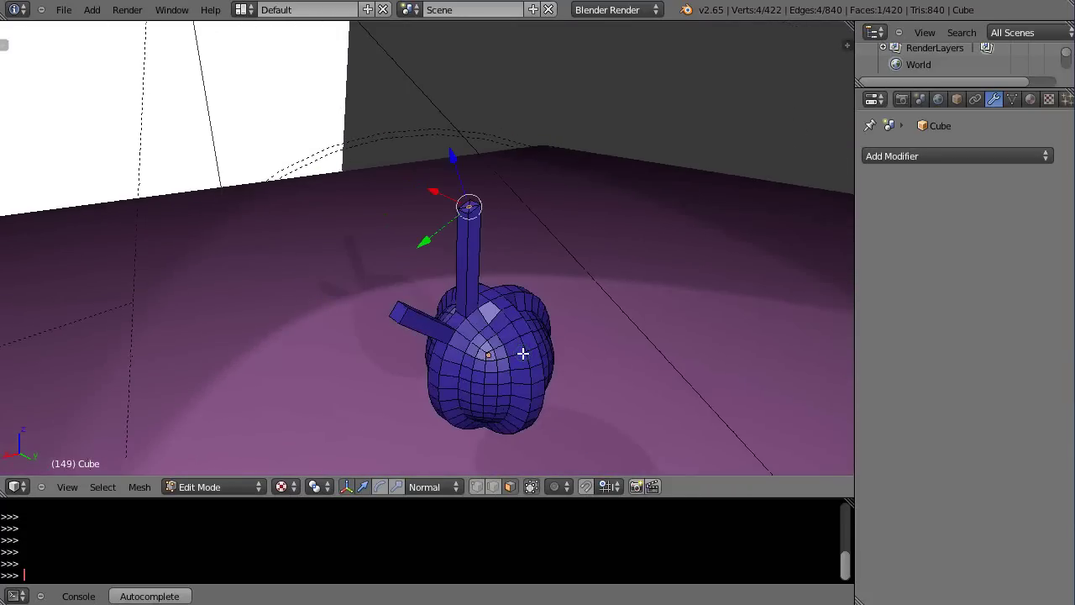
scroll(523, 355, "up", 6)
scroll(461, 277, "down", 1)
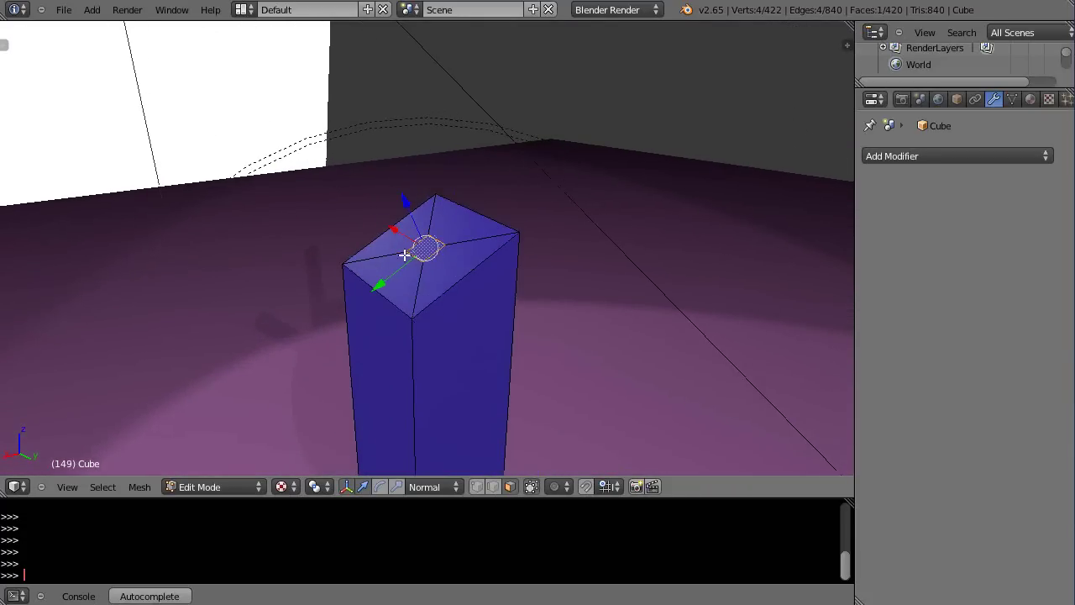
scroll(464, 280, "down", 1)
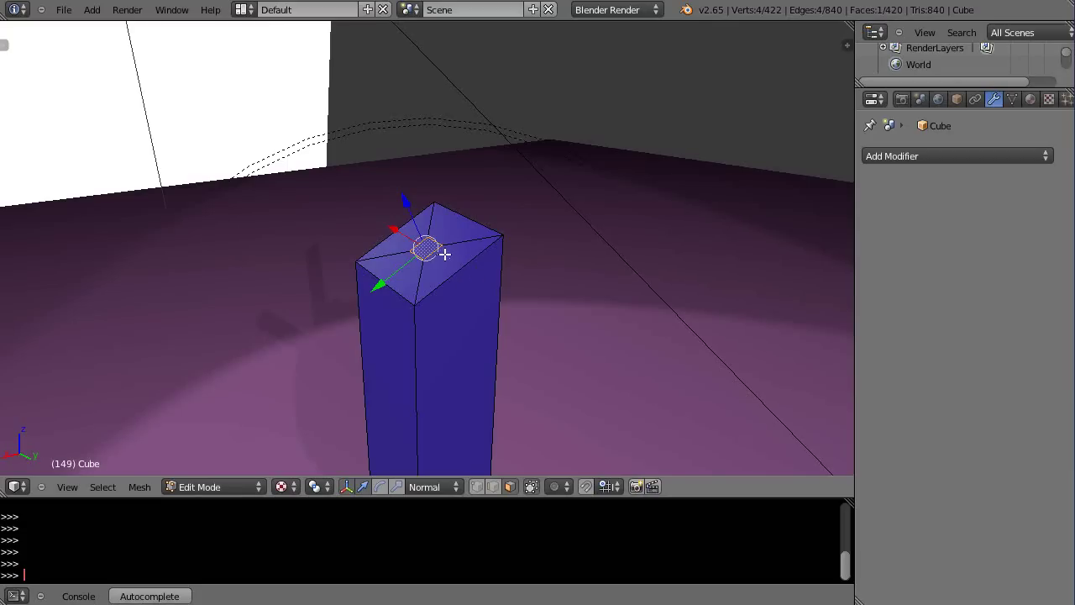
key("e")
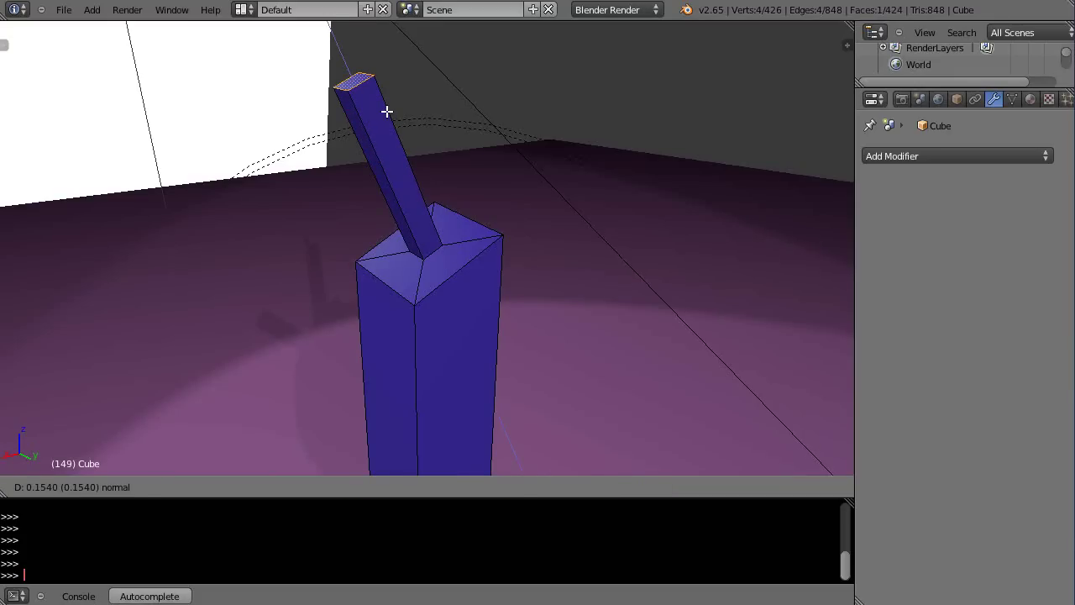
left_click(386, 110)
middle_click_drag(453, 269, 443, 359)
scroll(536, 380, "up", 4)
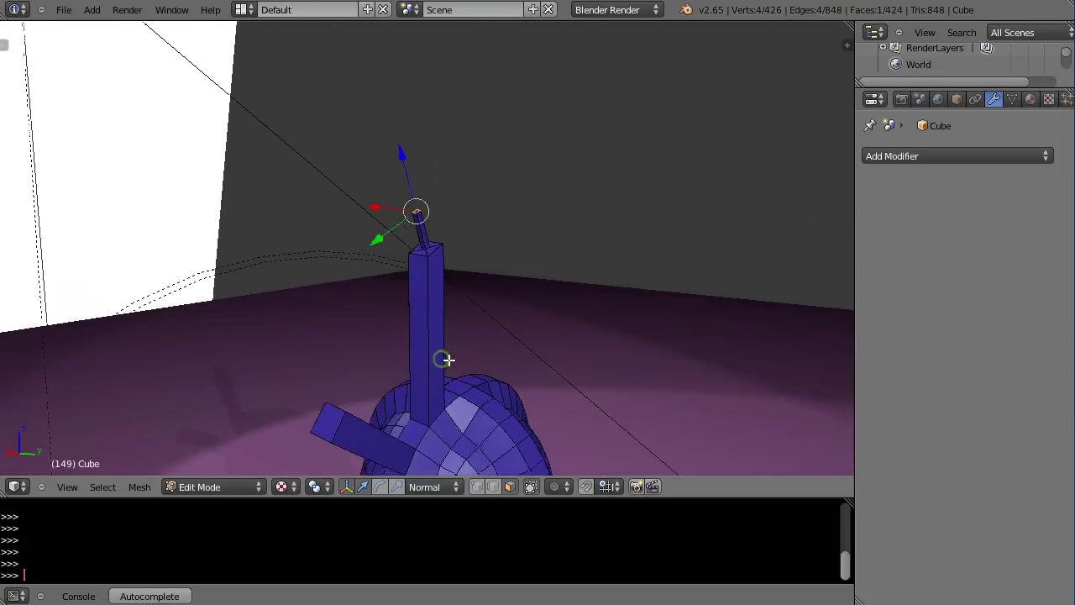
Switch to Object Mode and examine the ball with its extruded bars from several sides
scroll(444, 359, "down", 3)
middle_click_drag(494, 392, 515, 305)
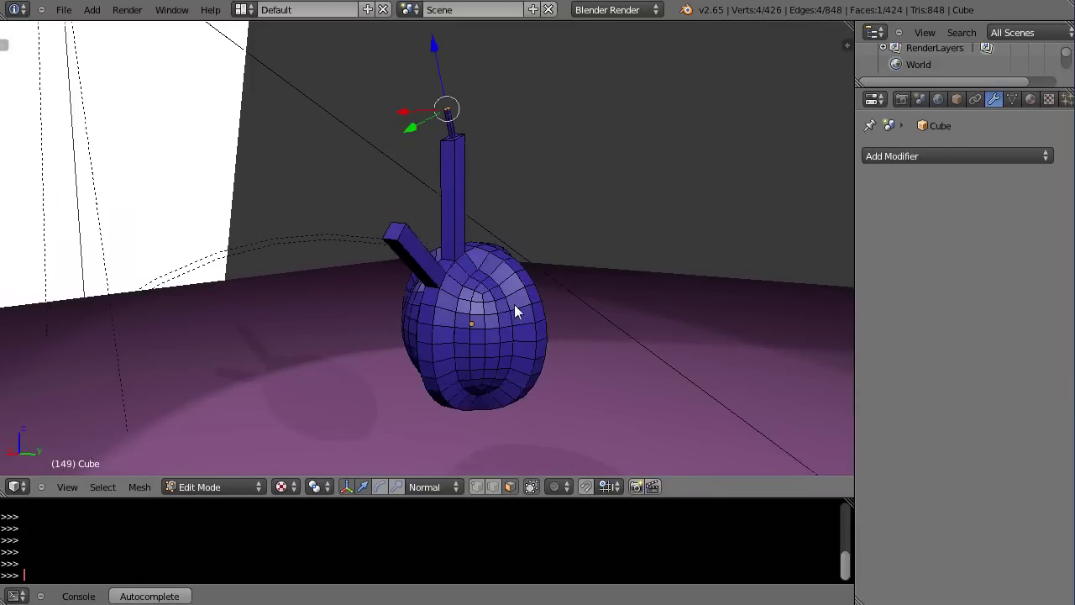
key("Tab")
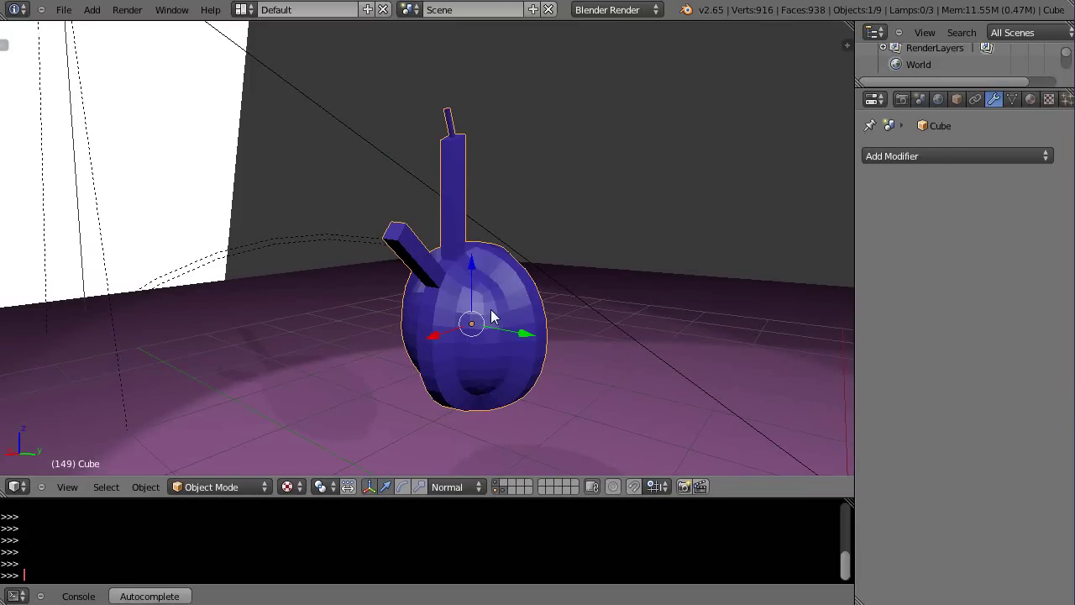
scroll(493, 314, "down", 1)
scroll(492, 311, "up", 5)
scroll(492, 309, "down", 5)
scroll(500, 323, "up", 2)
middle_click_drag(509, 333, 608, 361)
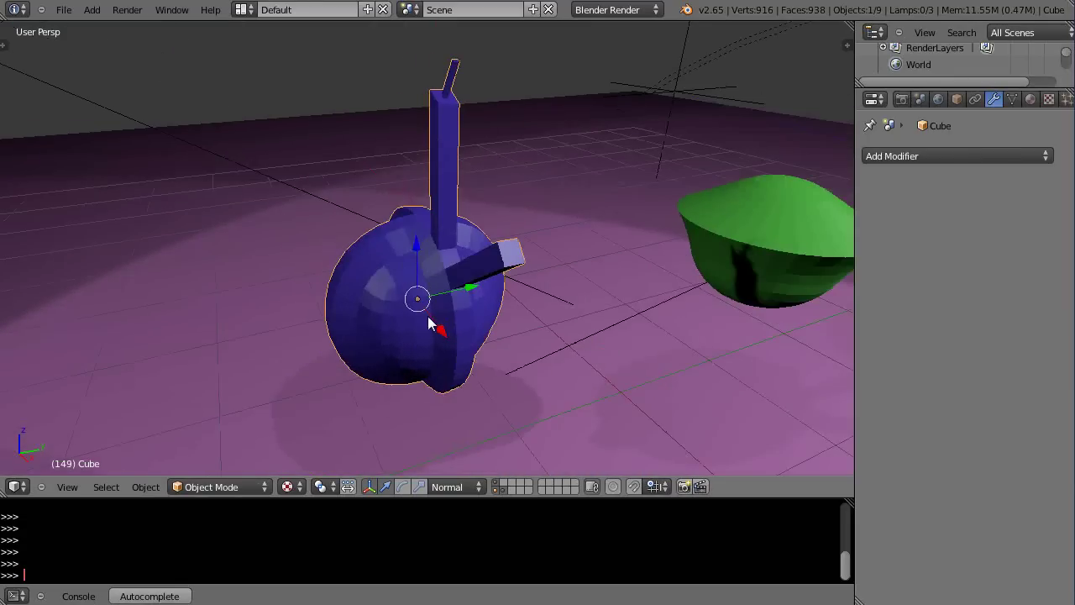
middle_click_drag(429, 328, 376, 368)
scroll(421, 306, "down", 2)
scroll(421, 309, "up", 3)
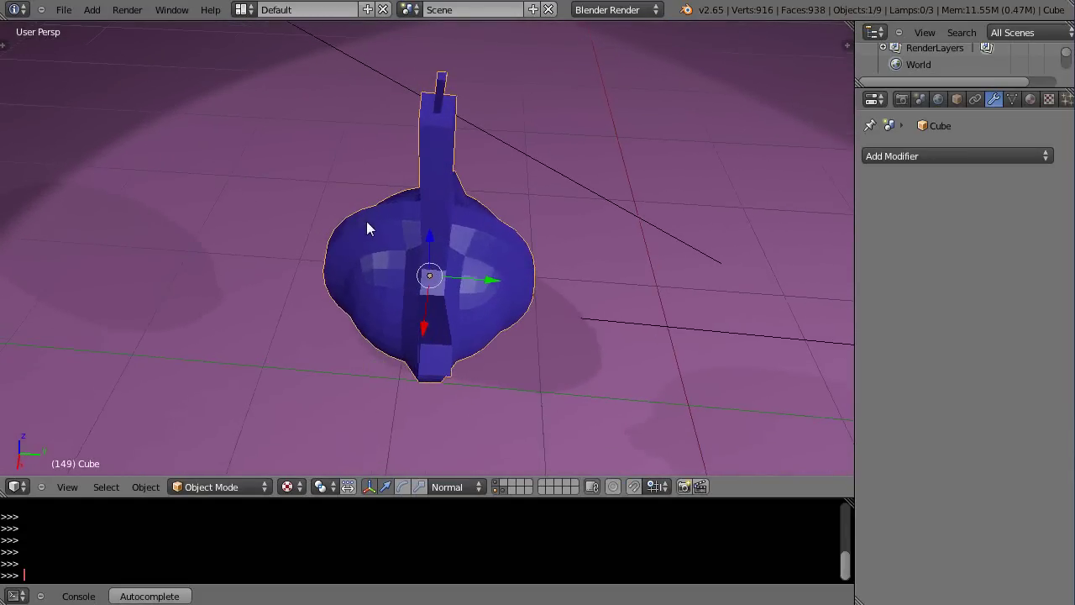
In Edit Mode, select one face on each side of the upright bar and set the transform orientation to Global
key("Tab")
right_click(368, 219)
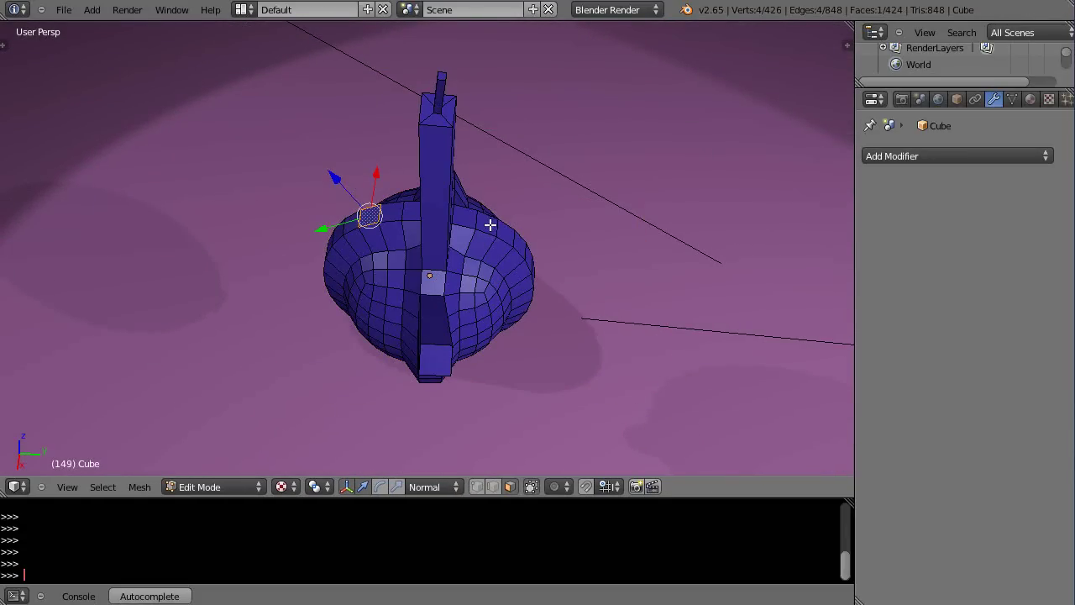
right_click(489, 225, "shift")
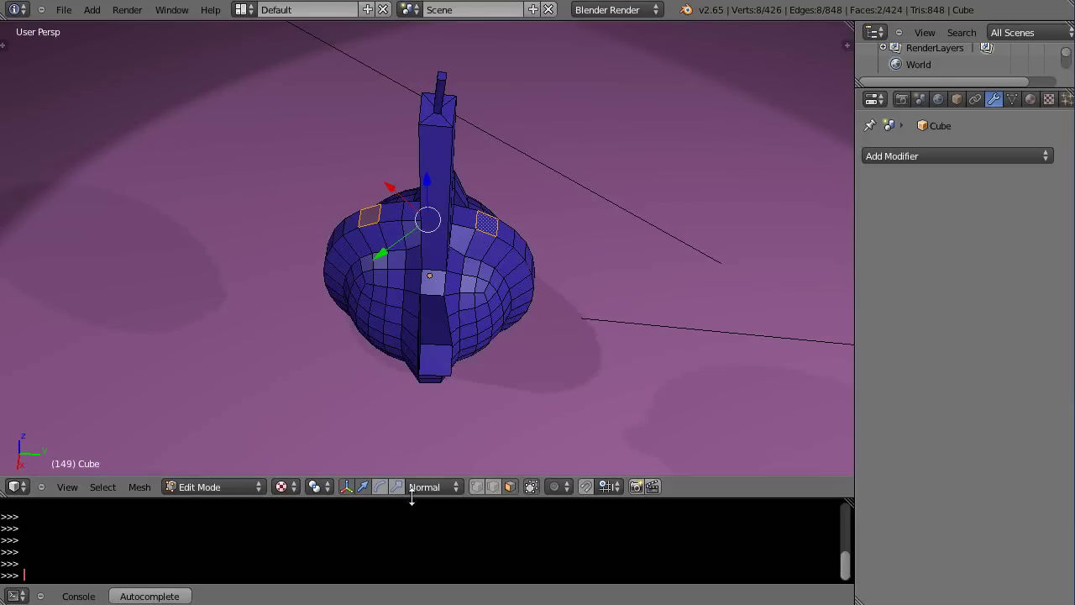
left_click(435, 487)
left_click(427, 469)
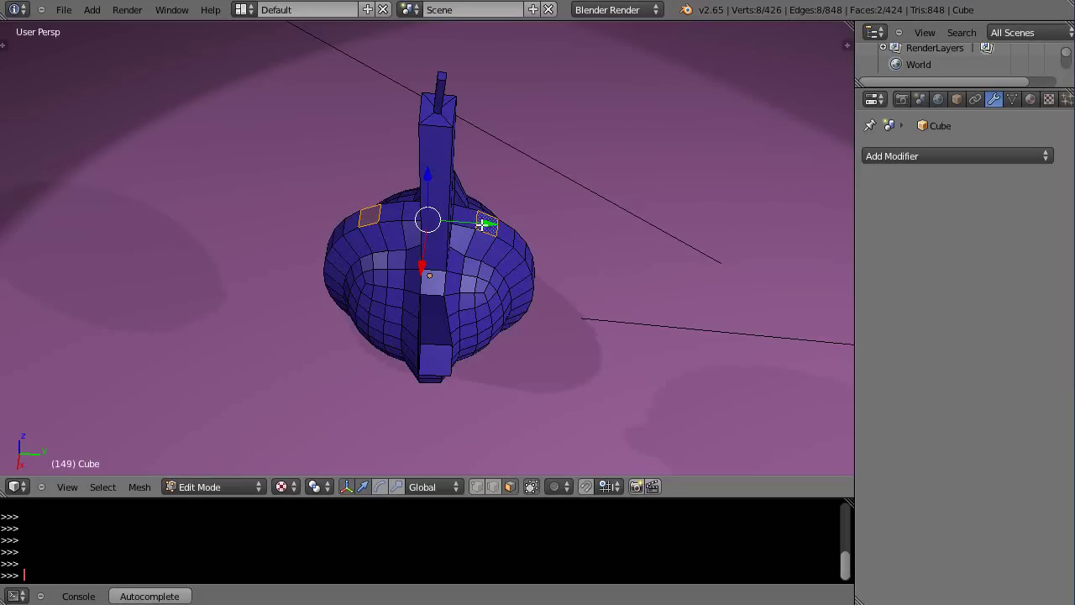
Scale the two selected faces outward along the global Y axis to stretch the ball into two long wings
key("s")
key("y")
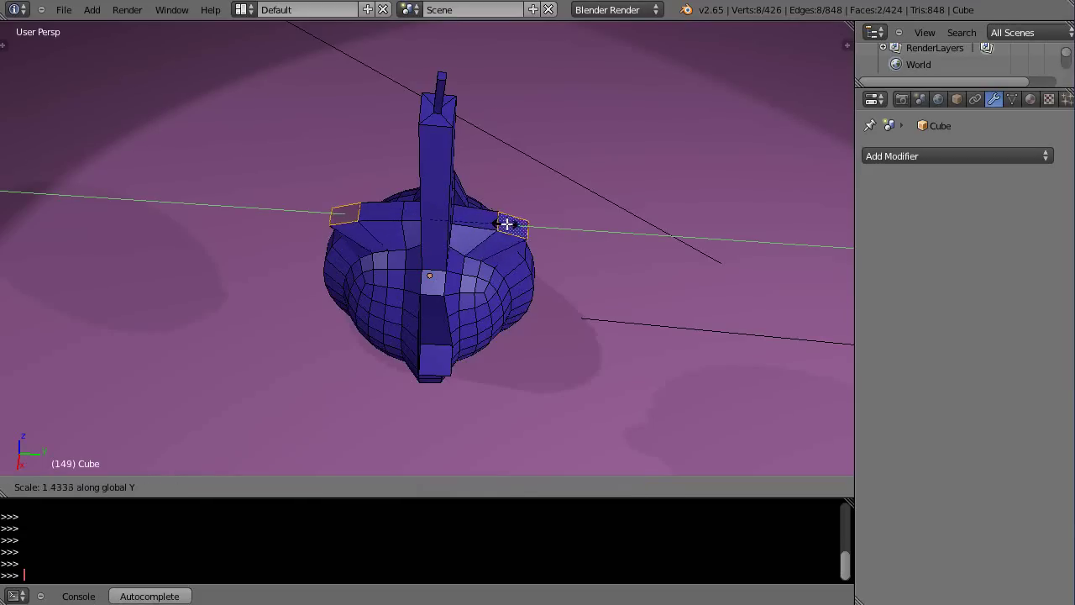
left_click(629, 227)
middle_click_drag(559, 315, 556, 291)
Rotate the two wing-end faces about the global Z axis around their median point
key("r")
key("z")
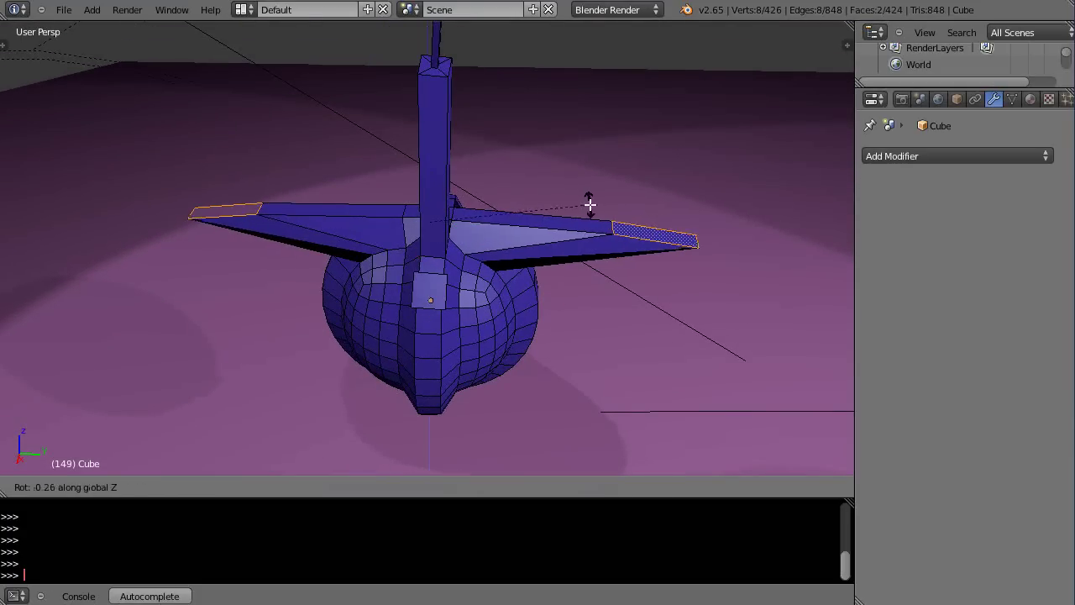
left_click(443, 152)
mouse_move(569, 300)
middle_mouse_down()
mouse_move(379, 319)
mouse_move(446, 353)
mouse_move(523, 347)
mouse_move(554, 302)
middle_mouse_up()
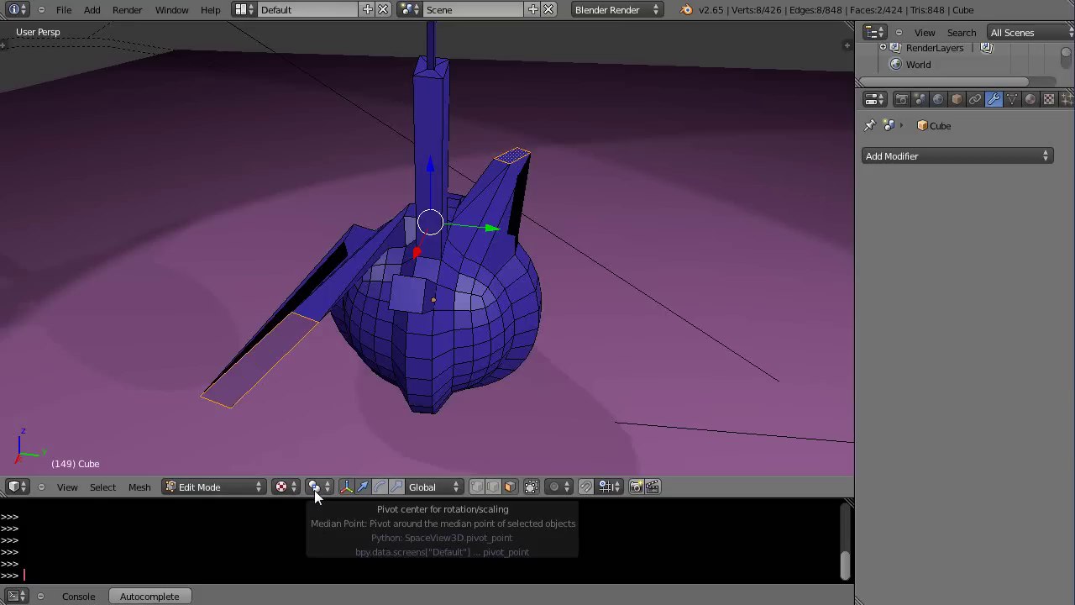
Set the pivot point to 3D Cursor and rotate the two wing-end faces around it about the global Z axis
middle_click_drag(483, 376, 353, 449)
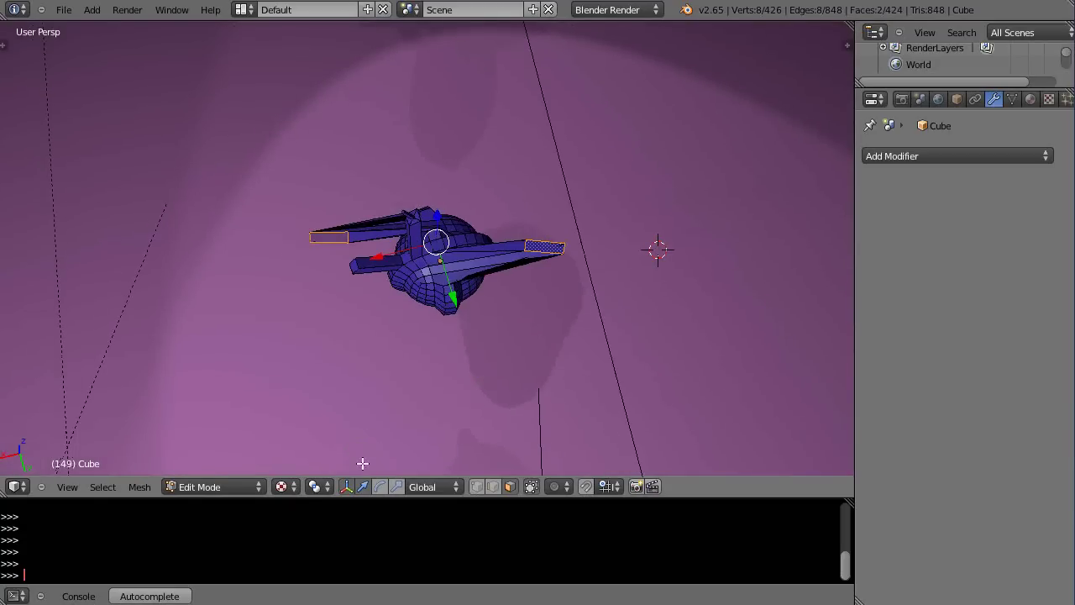
left_click(313, 487)
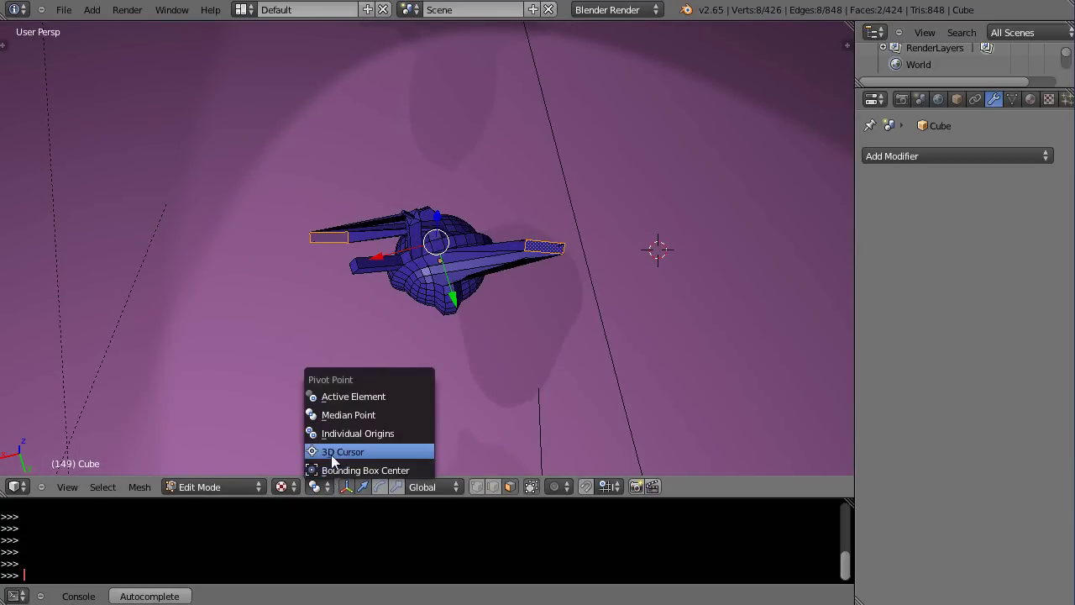
left_click(334, 455)
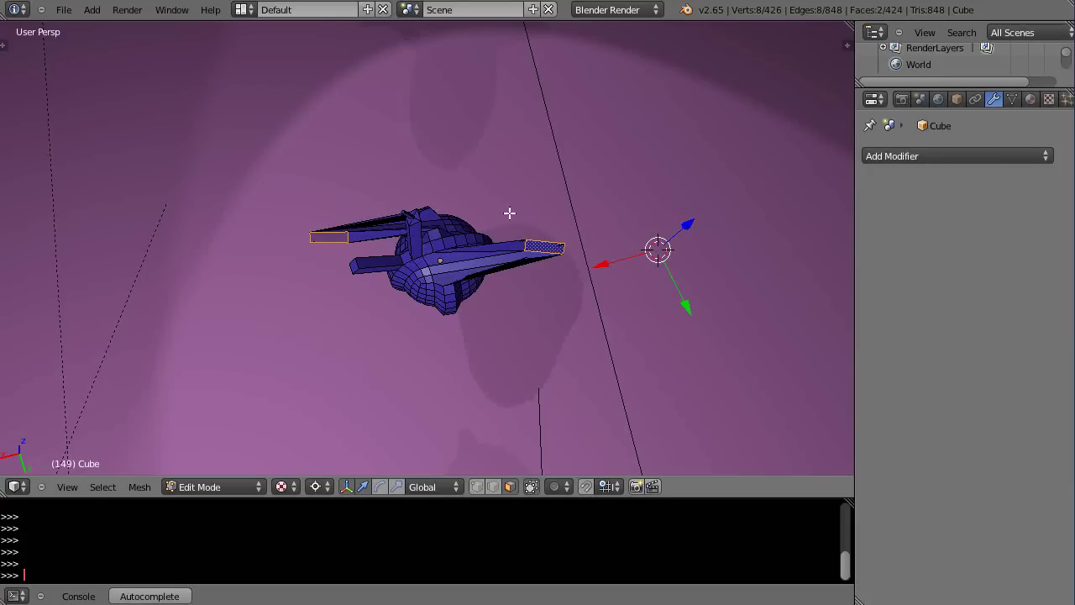
key("r")
key("z")
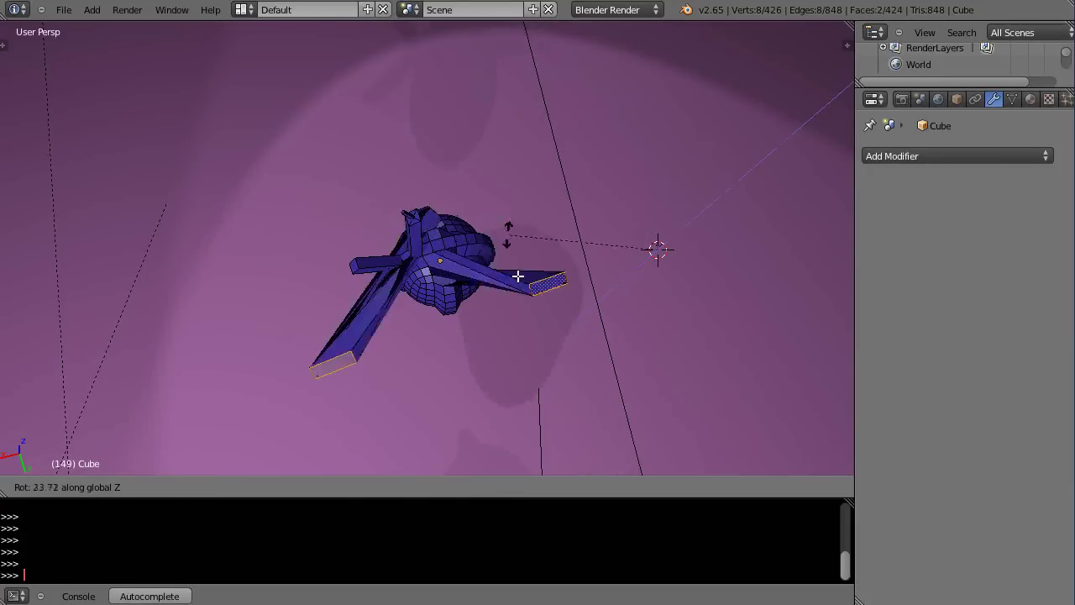
left_click(580, 112)
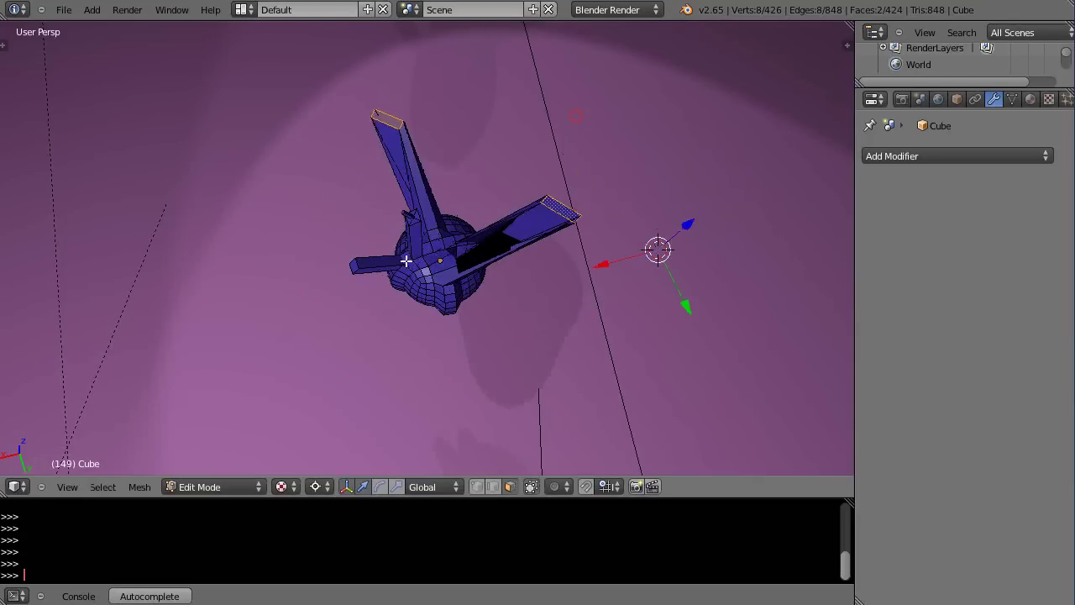
middle_click_drag(396, 328, 511, 322)
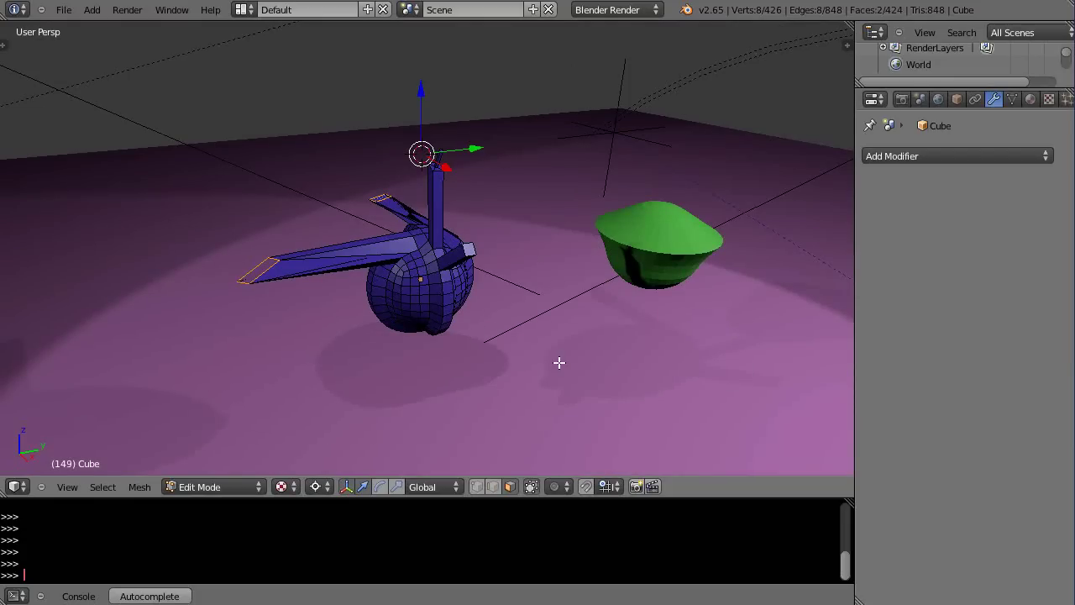
middle_click_drag(562, 374, 591, 362)
scroll(549, 377, "down", 3)
scroll(547, 380, "up", 3)
scroll(592, 359, "down", 3)
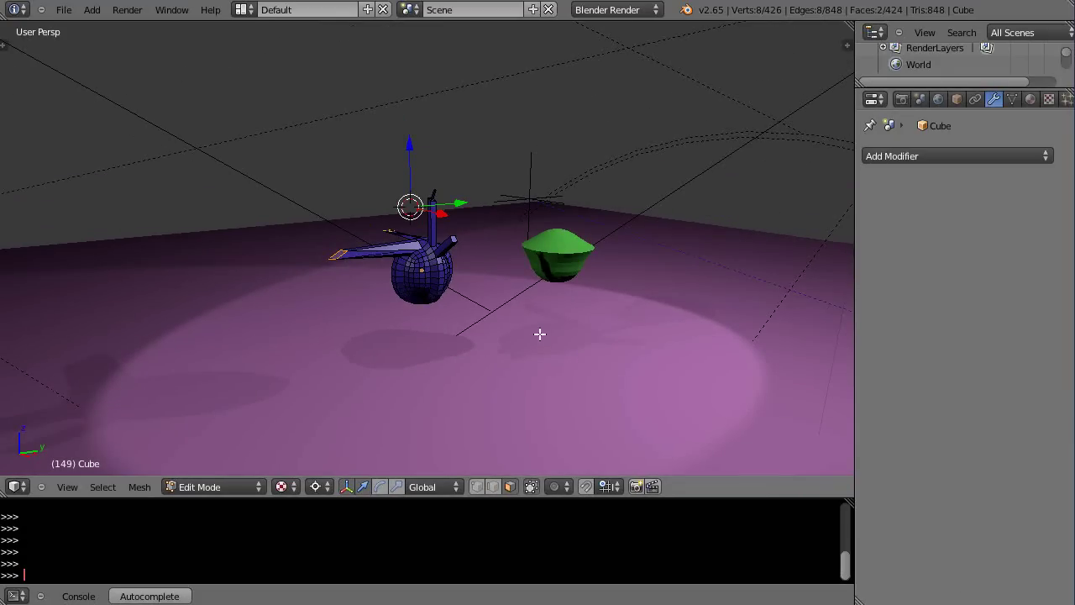
scroll(538, 334, "up", 3)
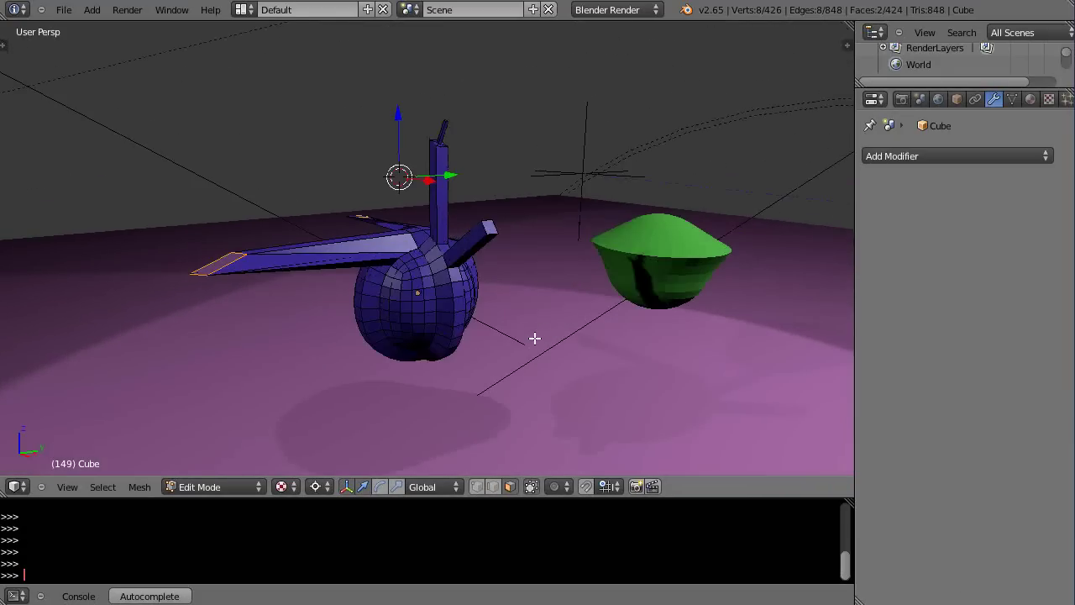